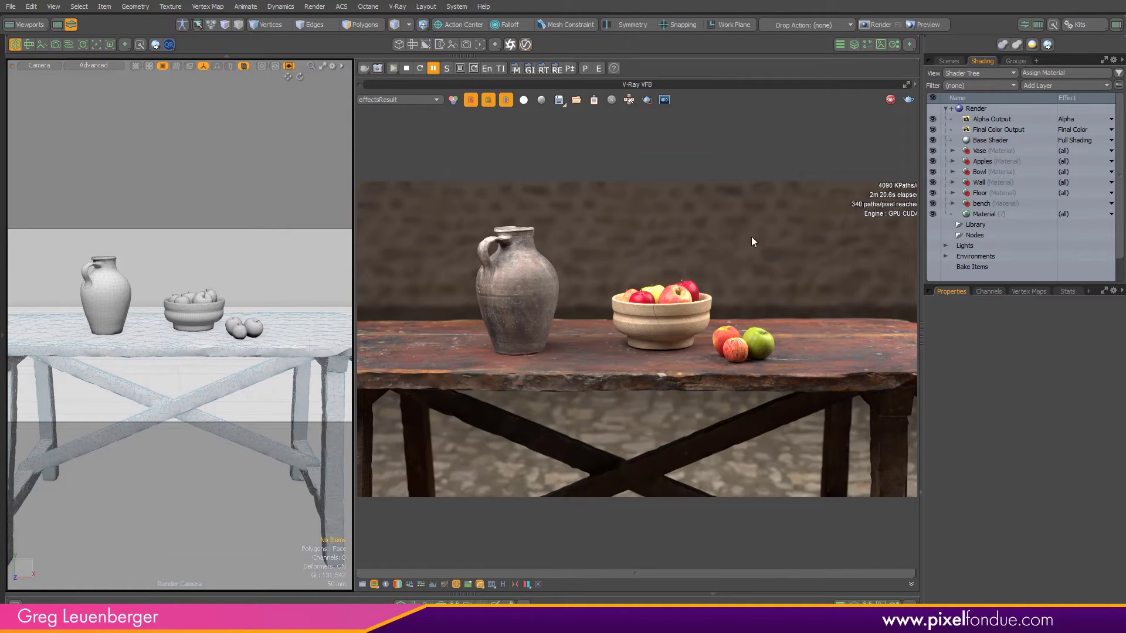
Pan around the render to inspect the vase, then open the image save dialog and cancel without saving.
scroll(698, 326, up, 2)
drag(698, 326, 693, 396)
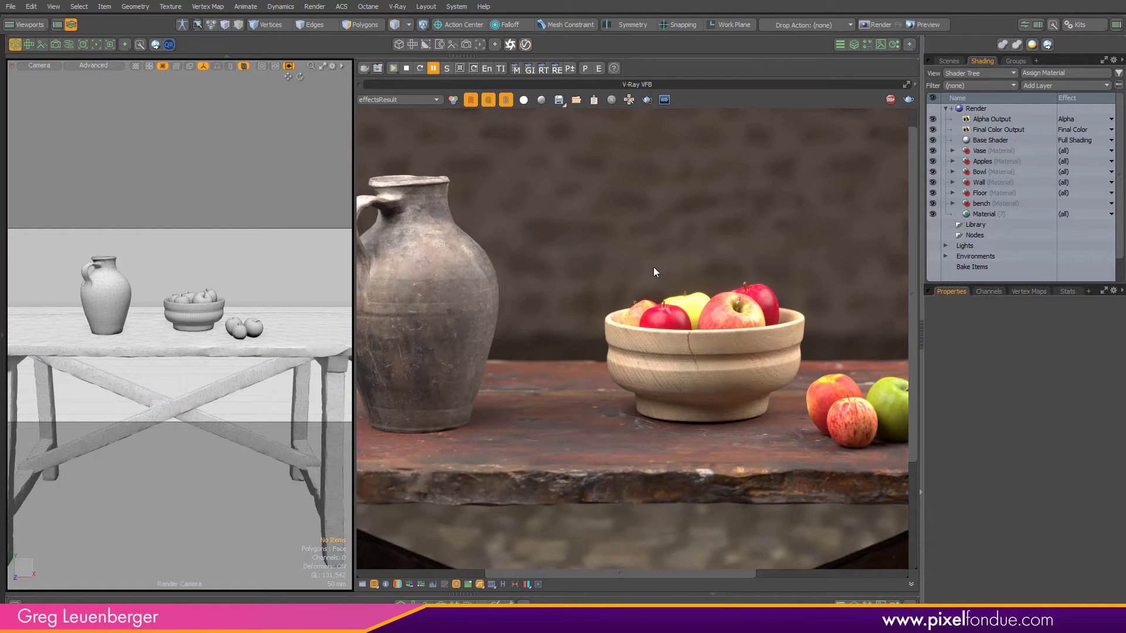
scroll(659, 297, down, 2)
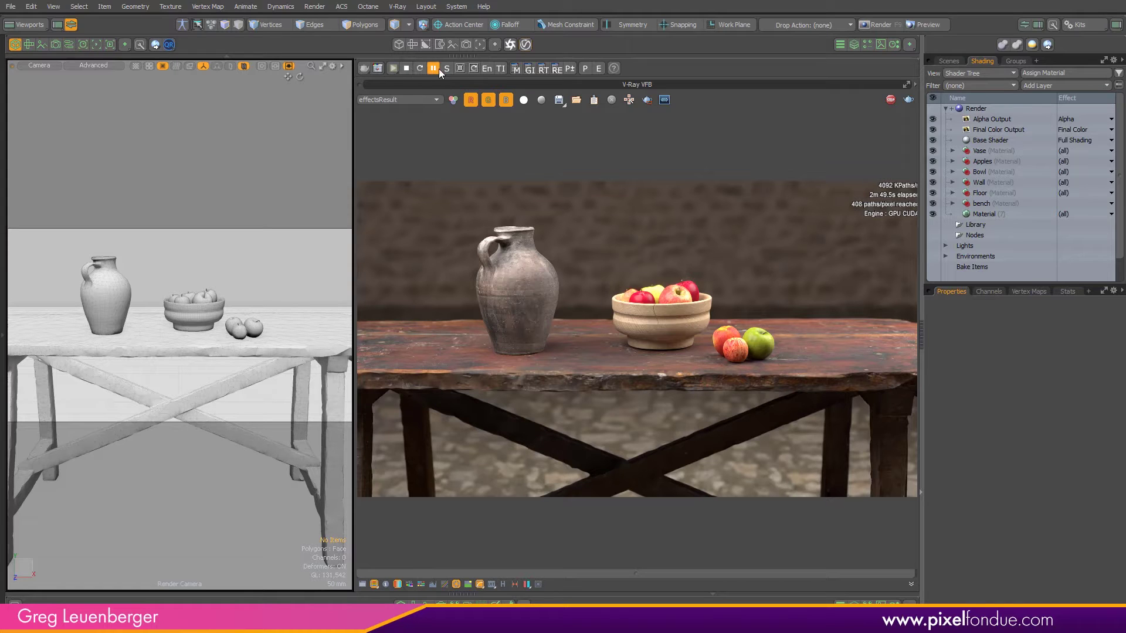
click(557, 100)
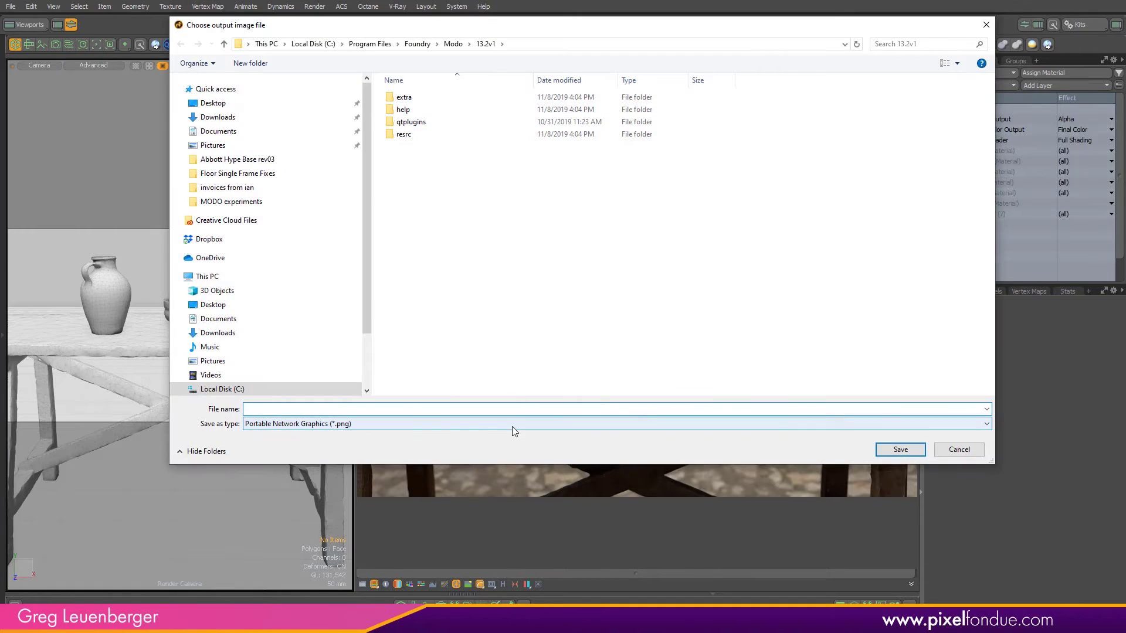
click(512, 424)
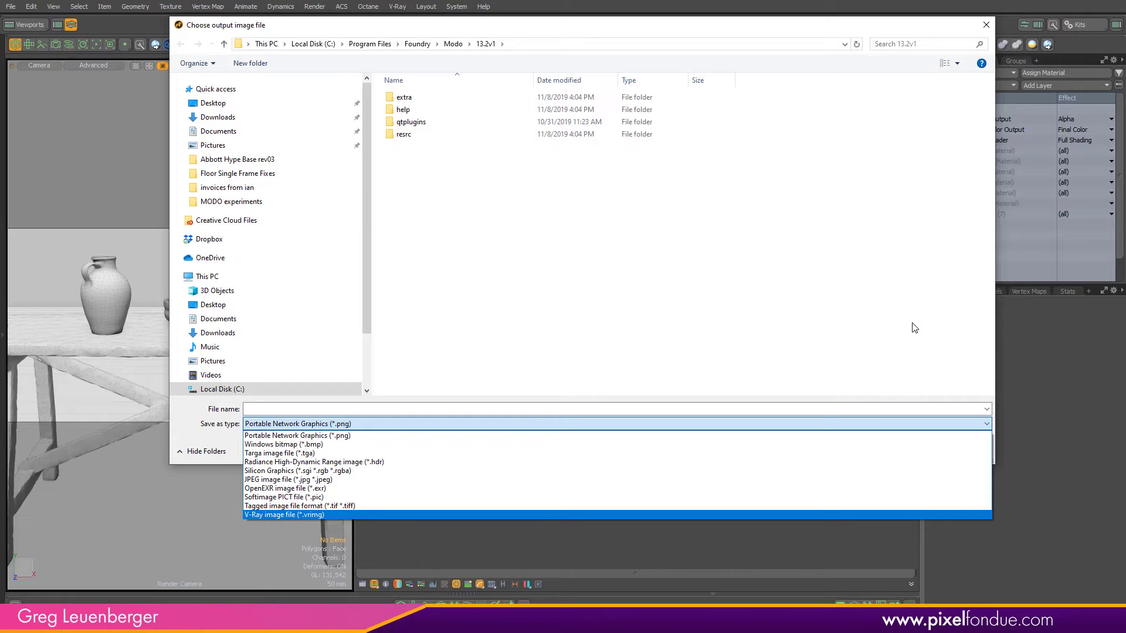
click(933, 326)
click(973, 450)
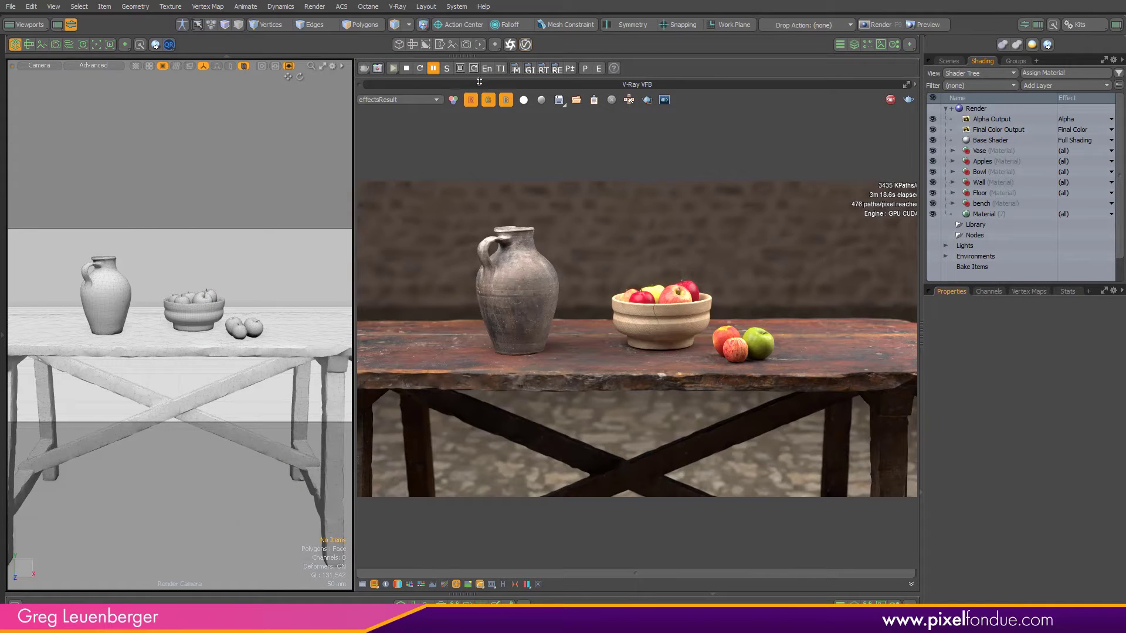
Check the V-Ray image sampler type in the render settings, leaving it at Adaptive.
click(516, 69)
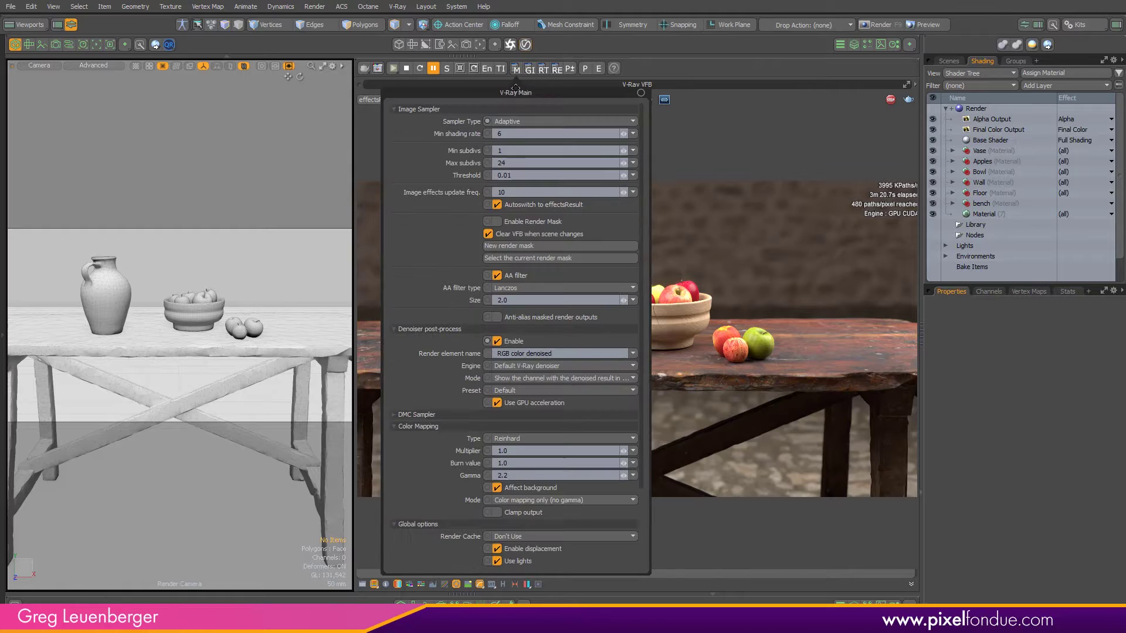
click(515, 121)
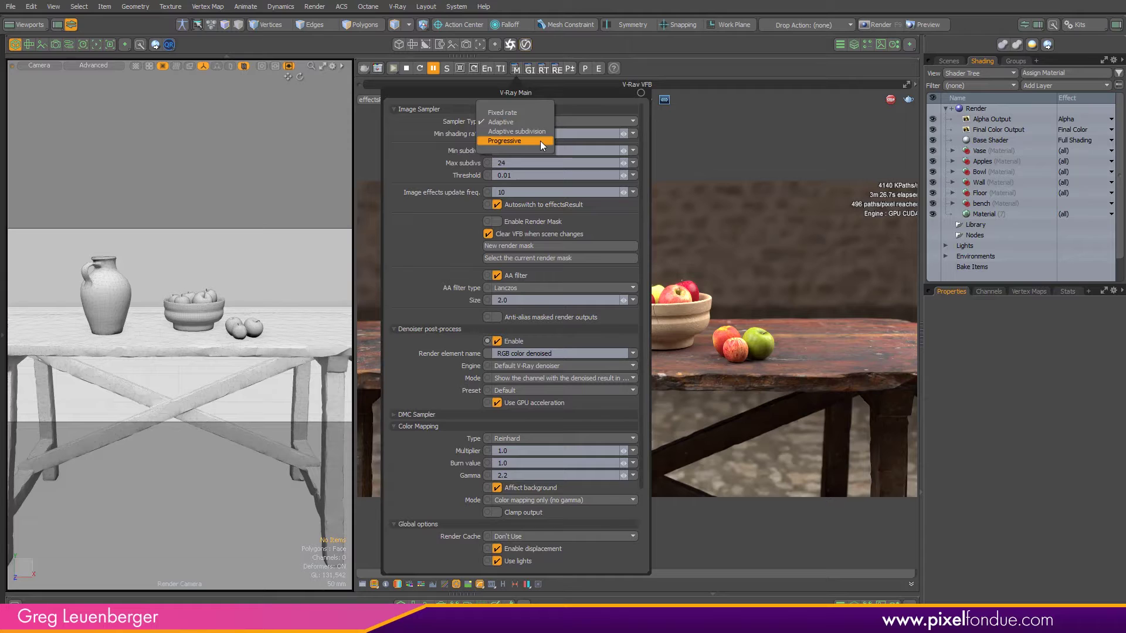
click(537, 122)
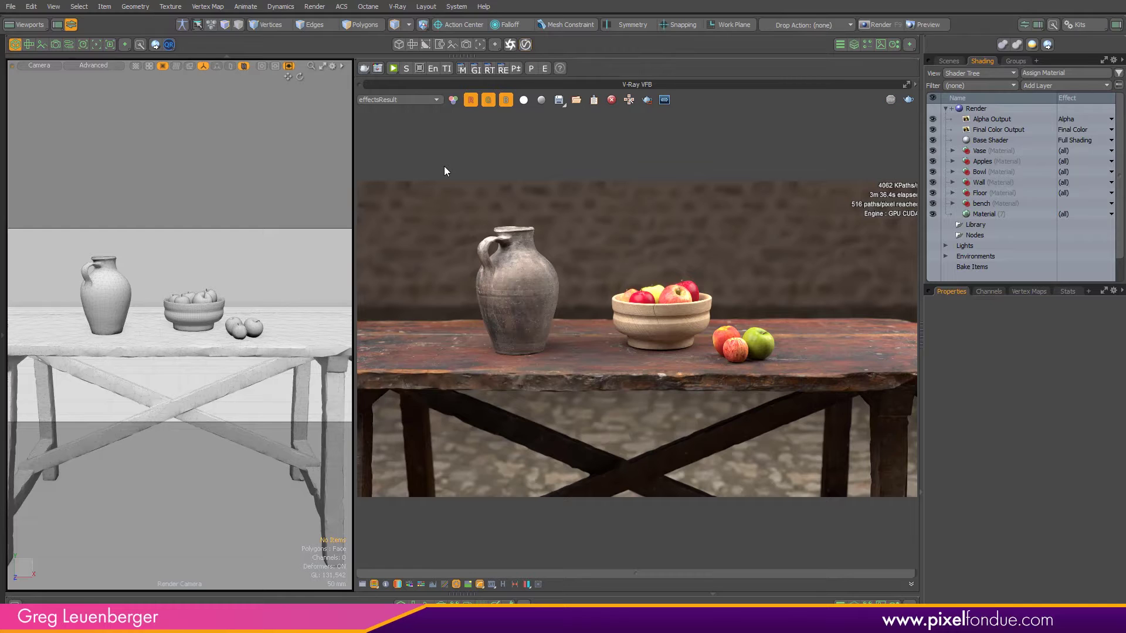
Add a Cryptomatte render element, move it above Base Shader, and enable its Item and Material outputs.
click(1032, 85)
mouse_move(1017, 221)
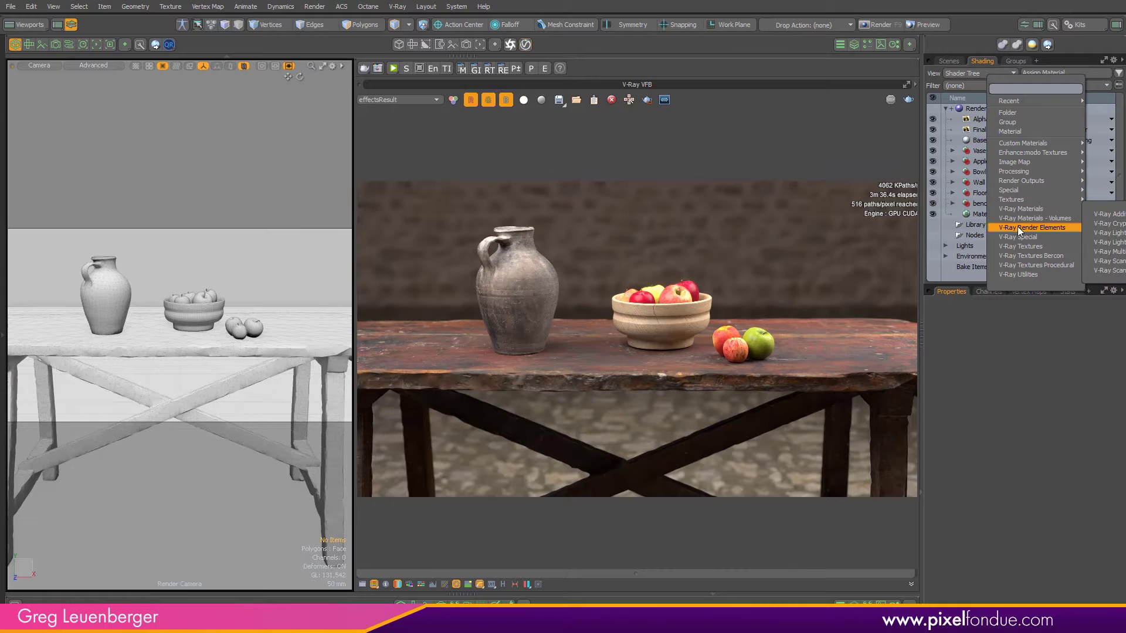
click(1105, 230)
drag(984, 150, 1012, 139)
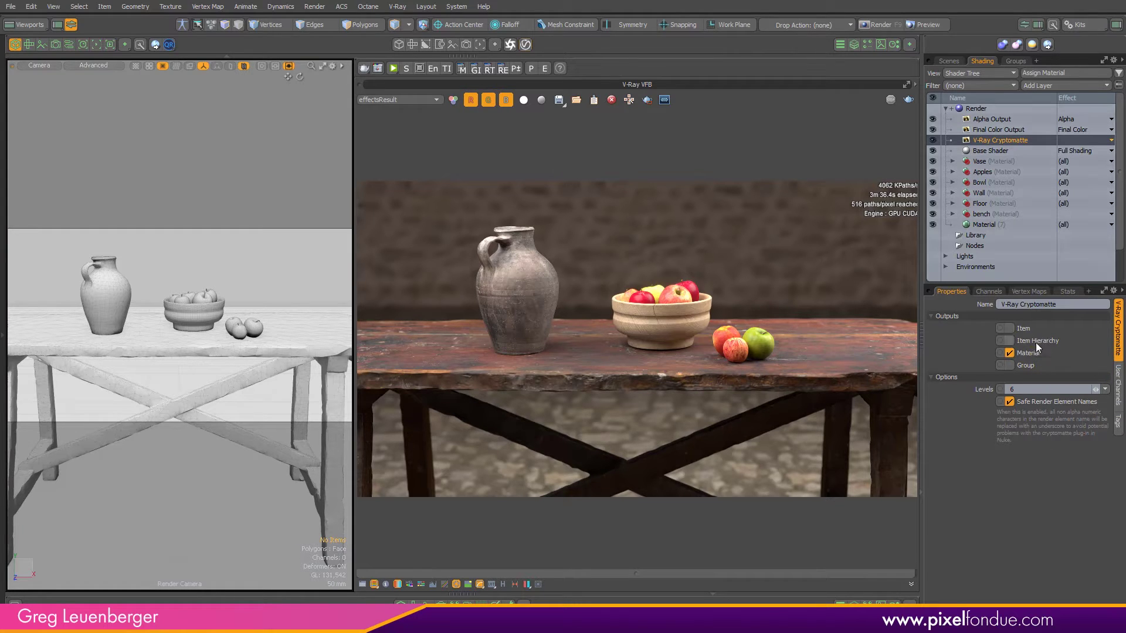
click(1012, 327)
click(1032, 355)
Preview the worldNormals pass in the frame buffer, then switch back to the denoised colour render.
click(413, 100)
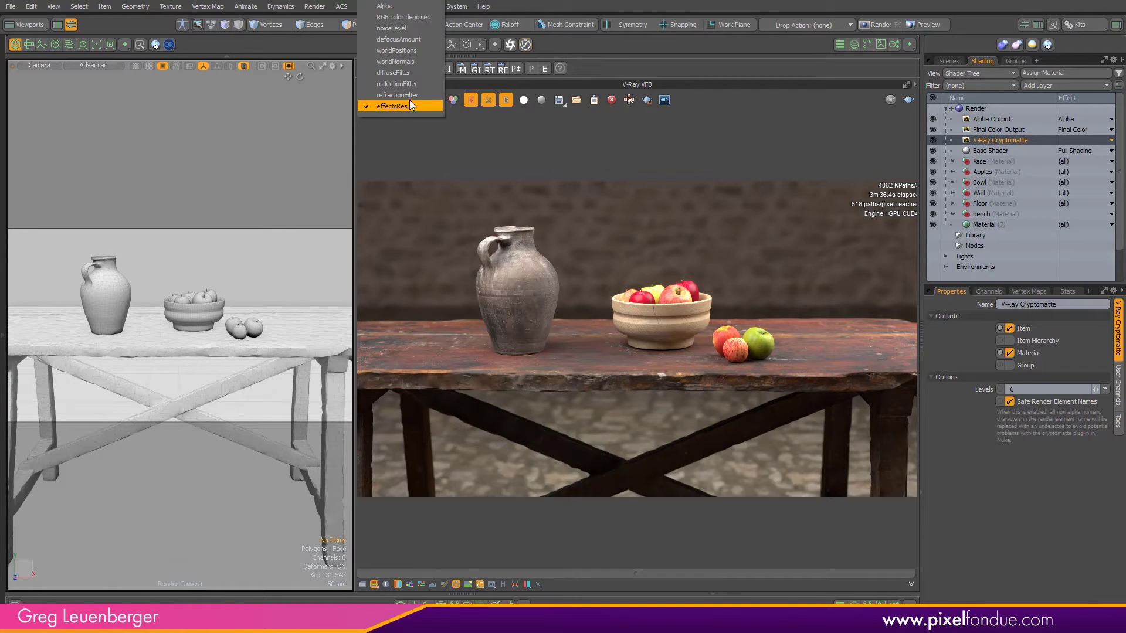
click(422, 61)
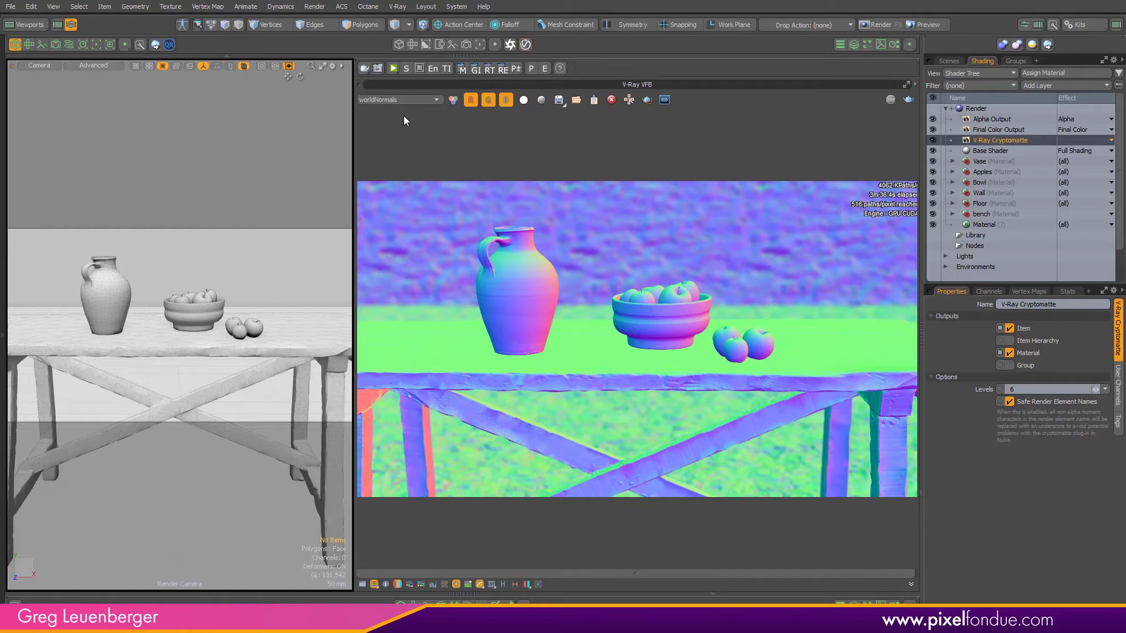
click(410, 101)
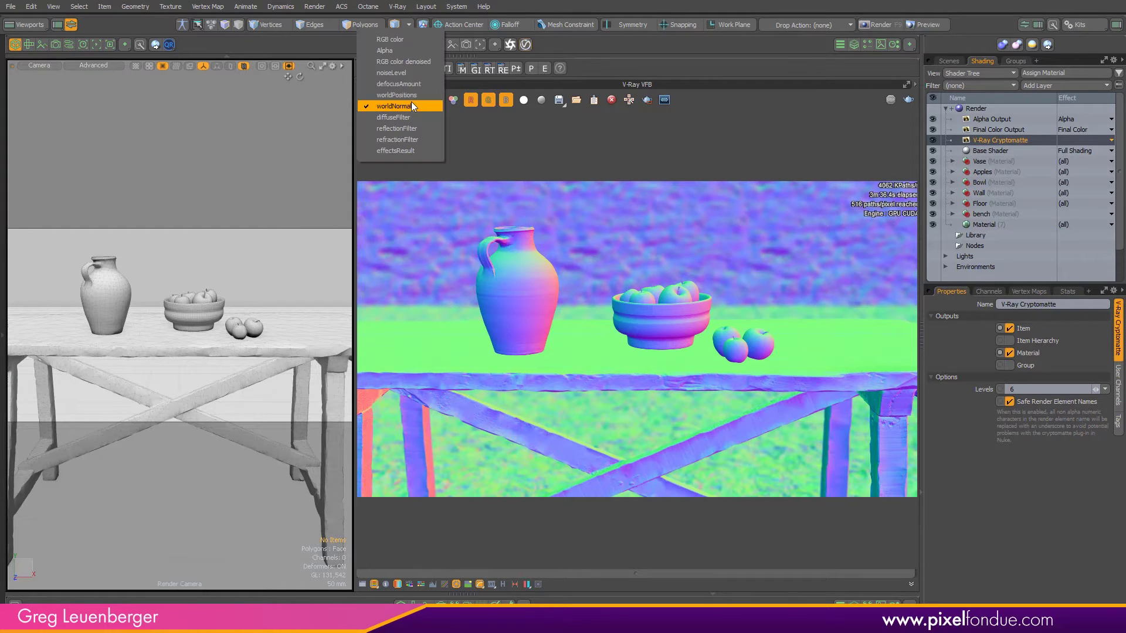
click(412, 104)
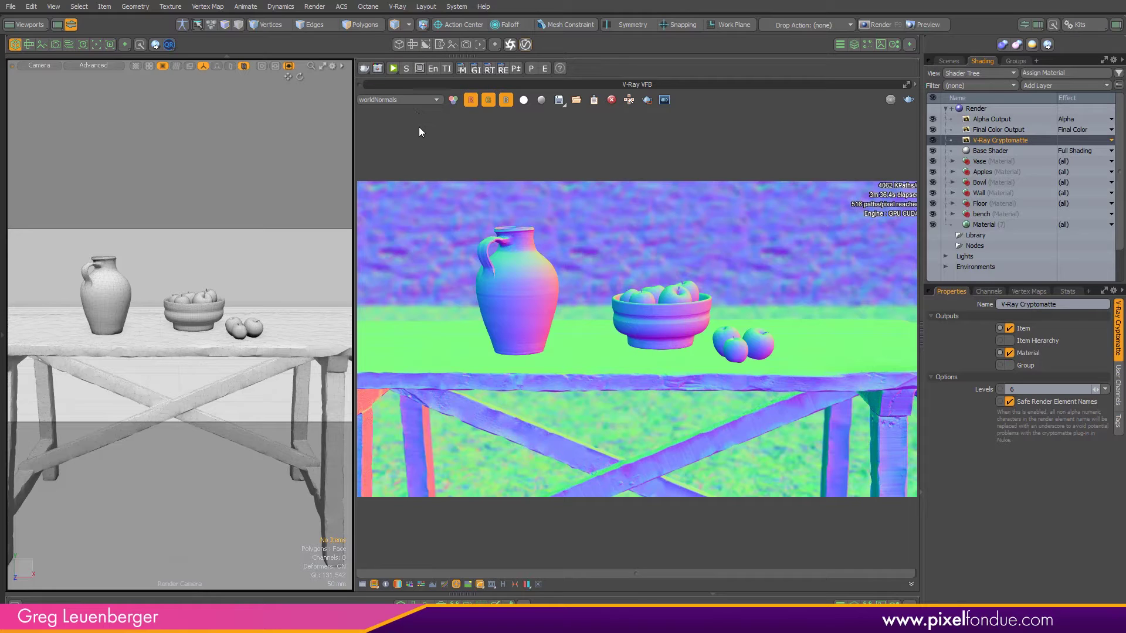
click(462, 70)
click(412, 103)
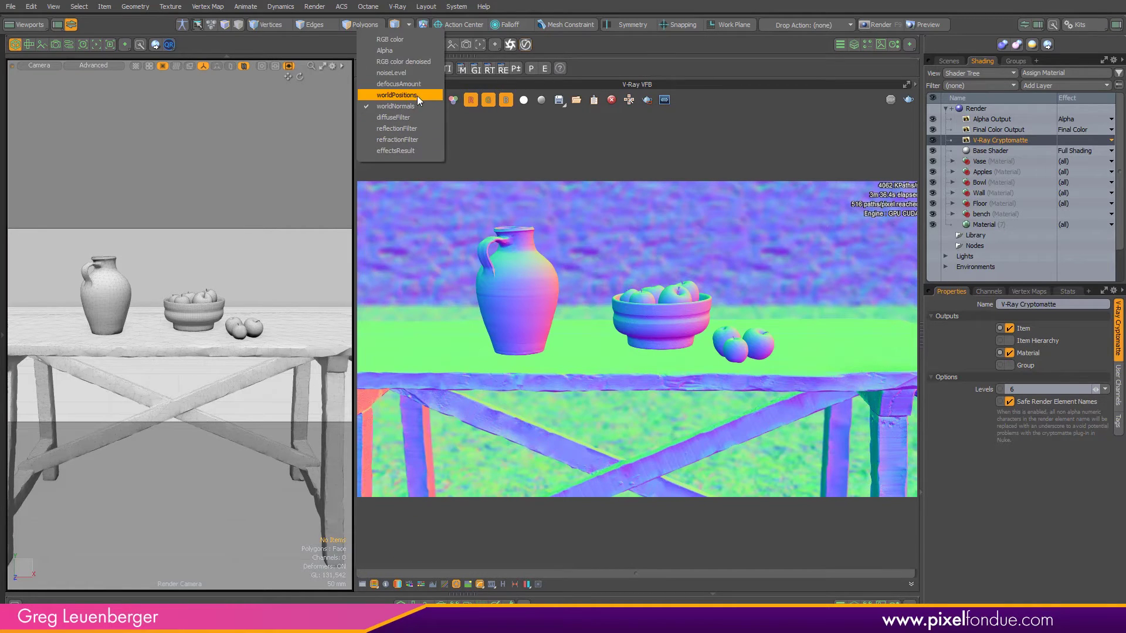
click(426, 63)
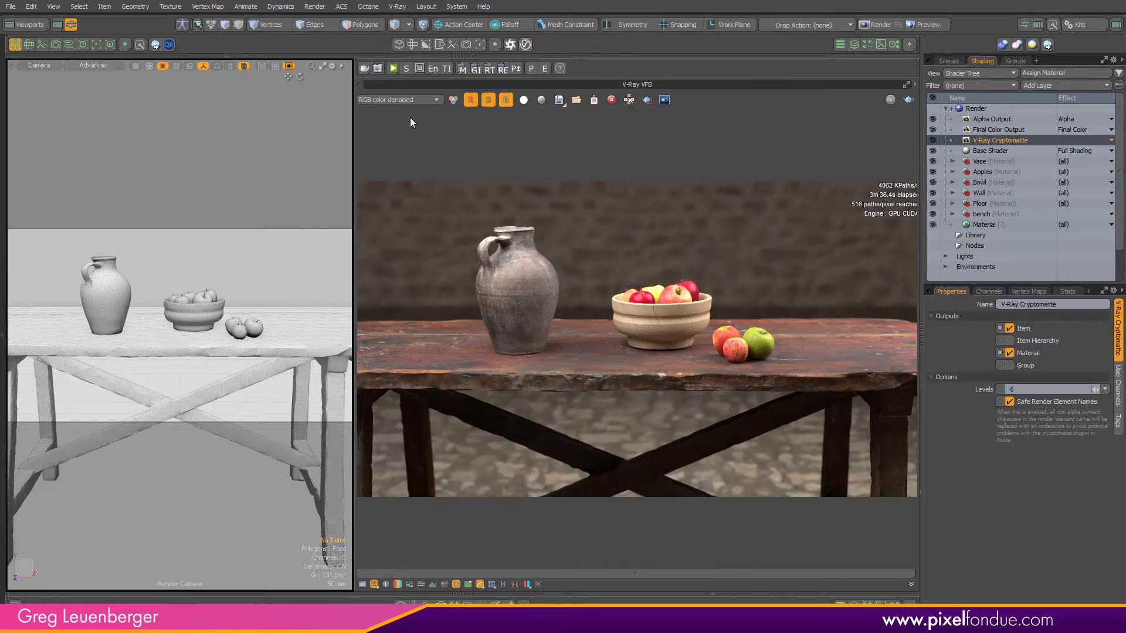
Step through the diffuseFilter, defocusAmount, noiseLevel and Alpha passes, ending on plain RGB color.
click(423, 101)
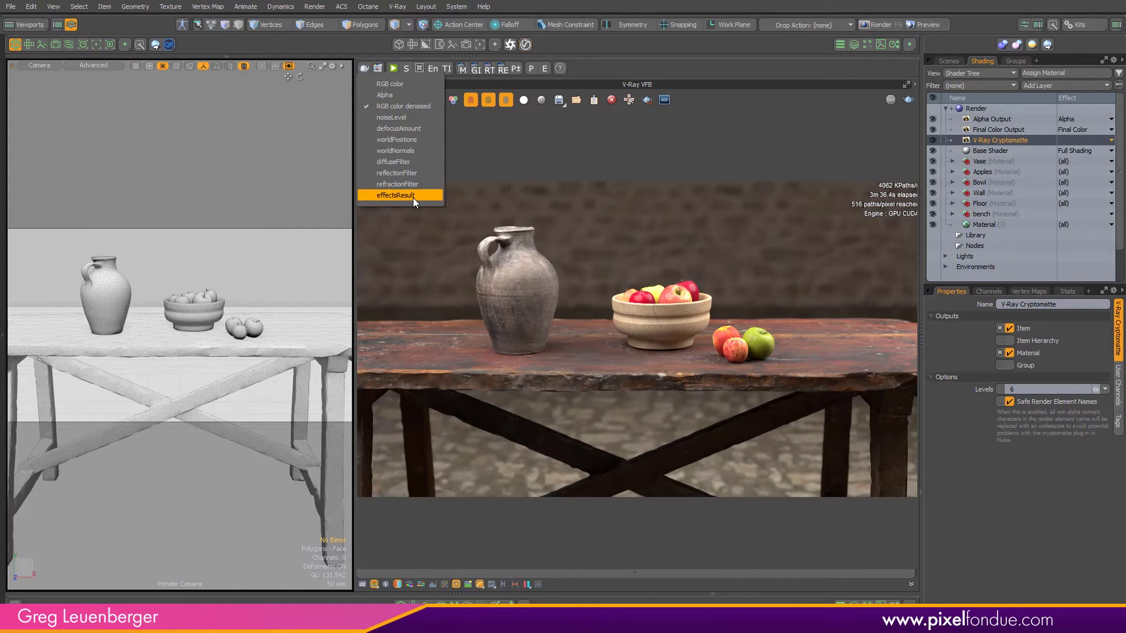
click(410, 162)
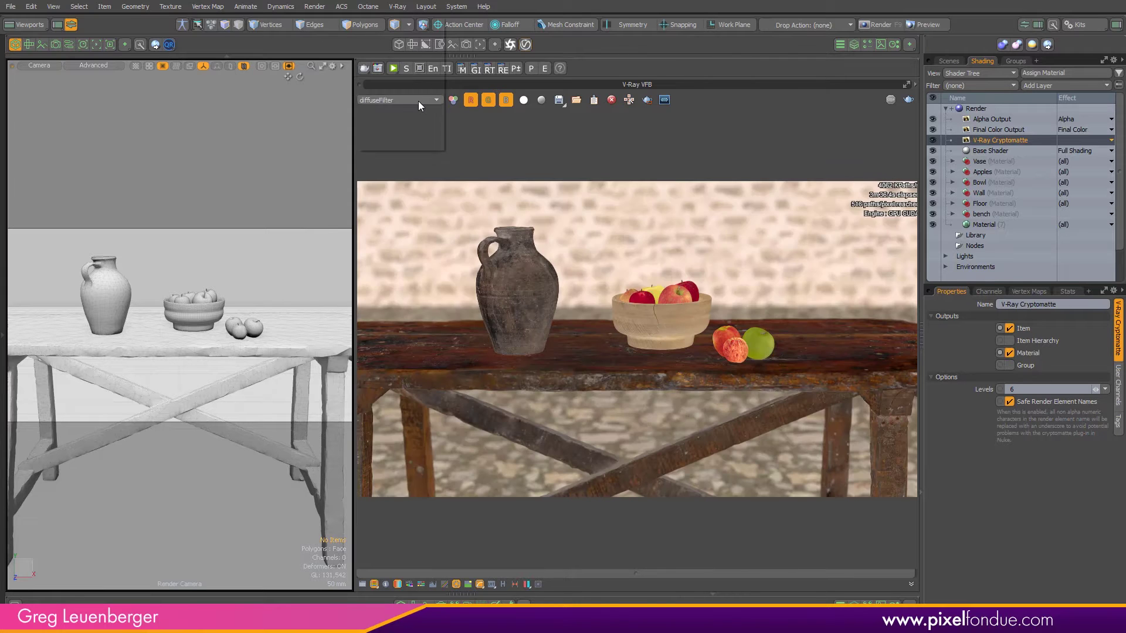
click(418, 101)
click(420, 73)
click(410, 100)
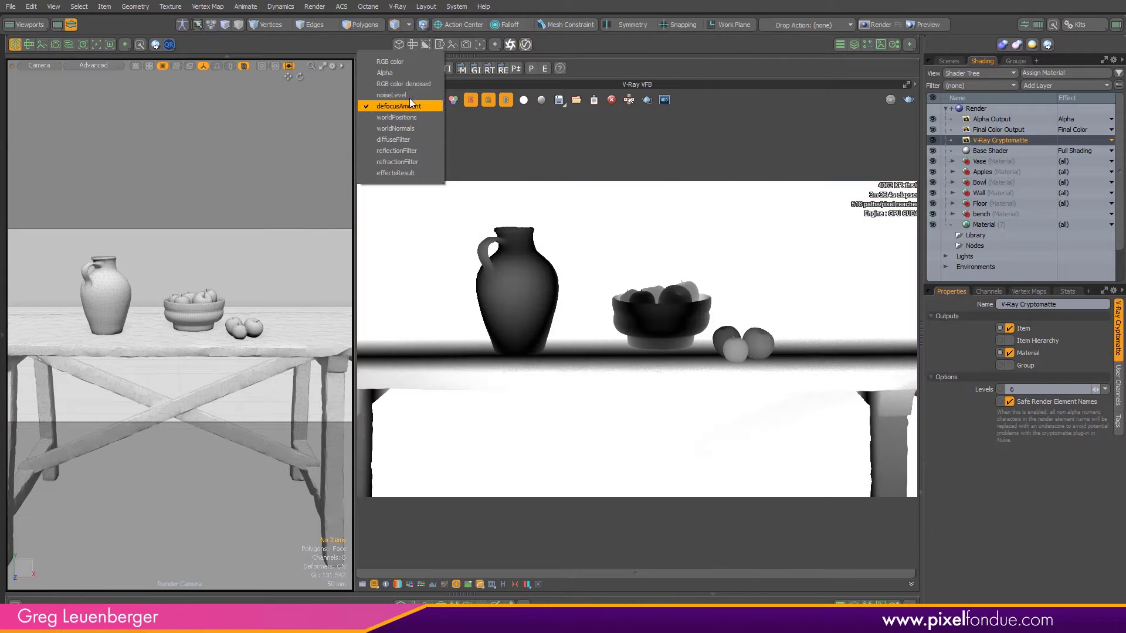
click(411, 94)
click(410, 101)
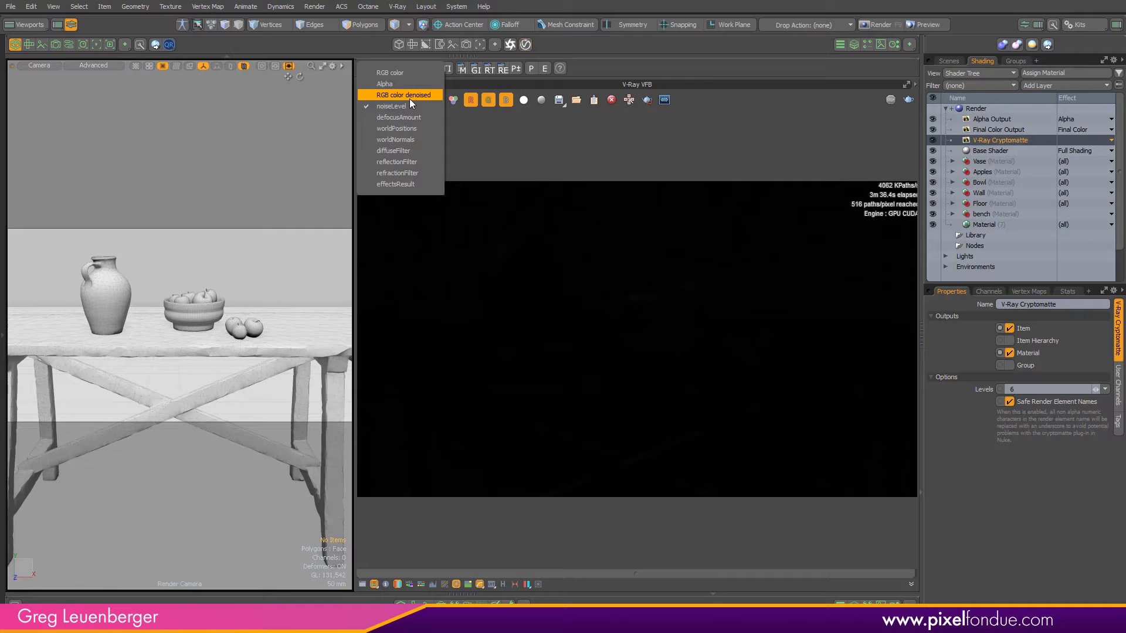
click(412, 85)
click(405, 101)
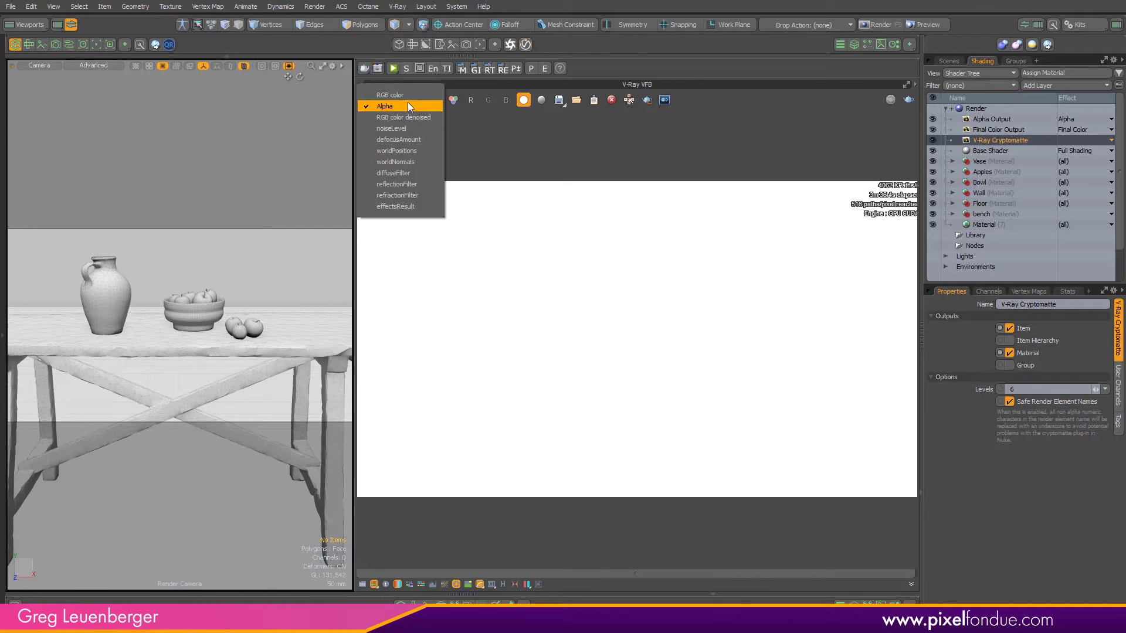
click(407, 94)
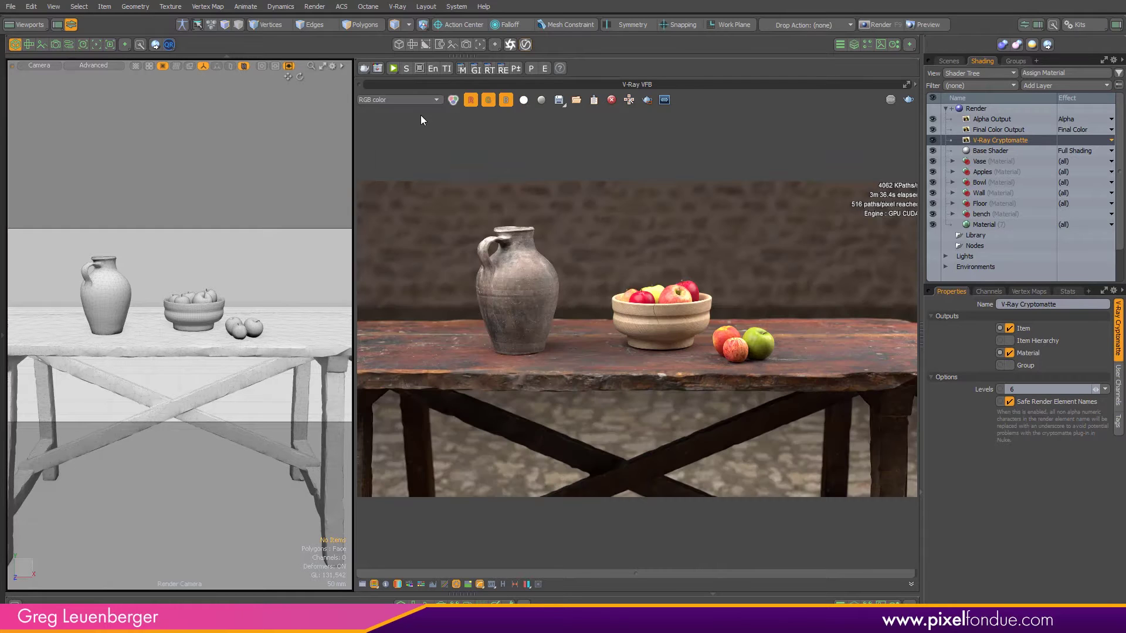
Add Ambient Occlusion and Z Depth elements from the frame buffer's Render Elements list.
click(503, 69)
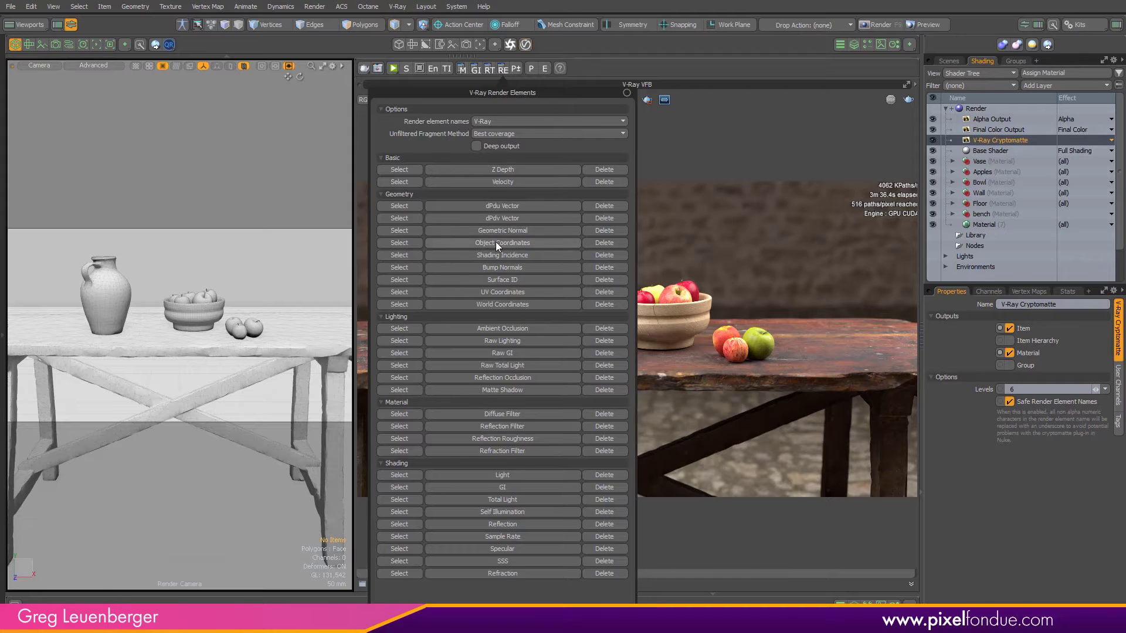
click(502, 330)
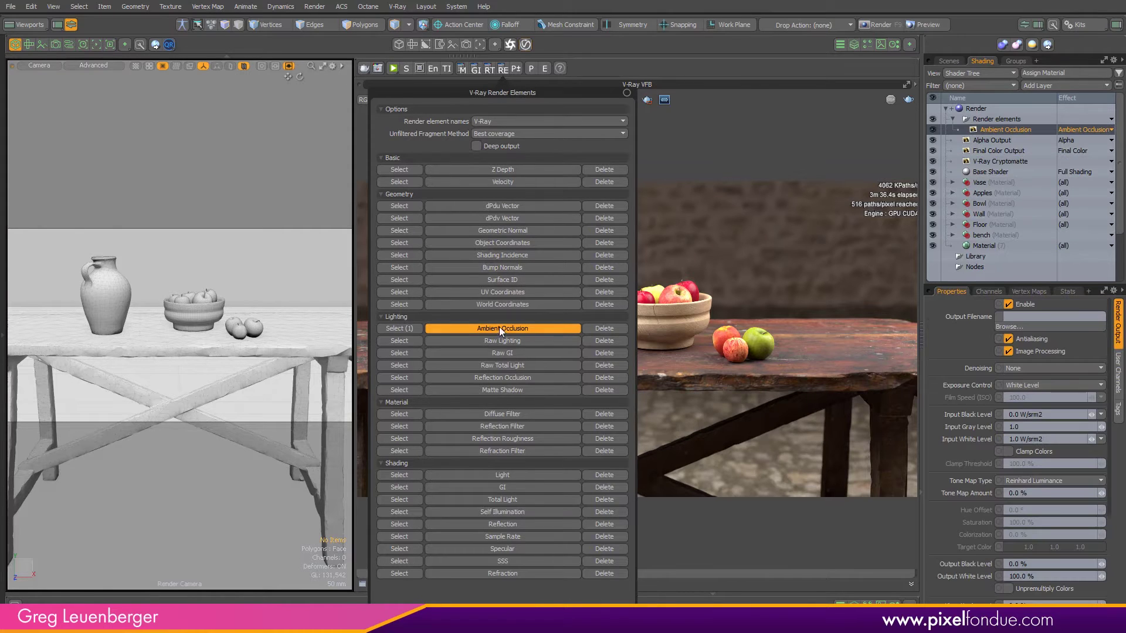
click(540, 170)
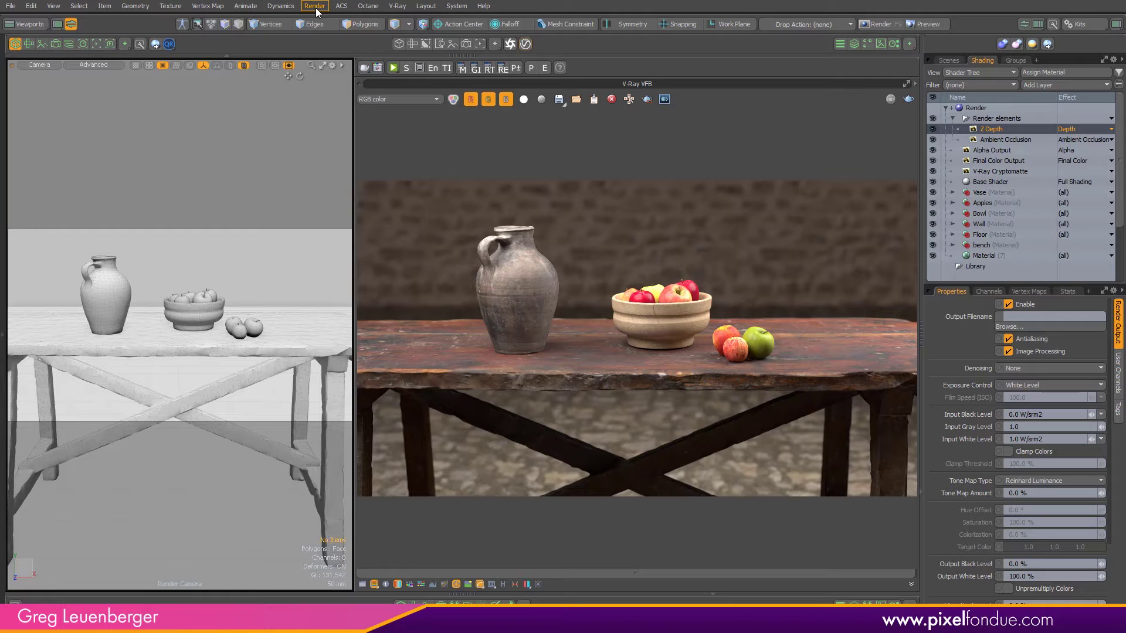
Start a Render with V-Ray on the CPU engine with Choose output image enabled.
click(395, 9)
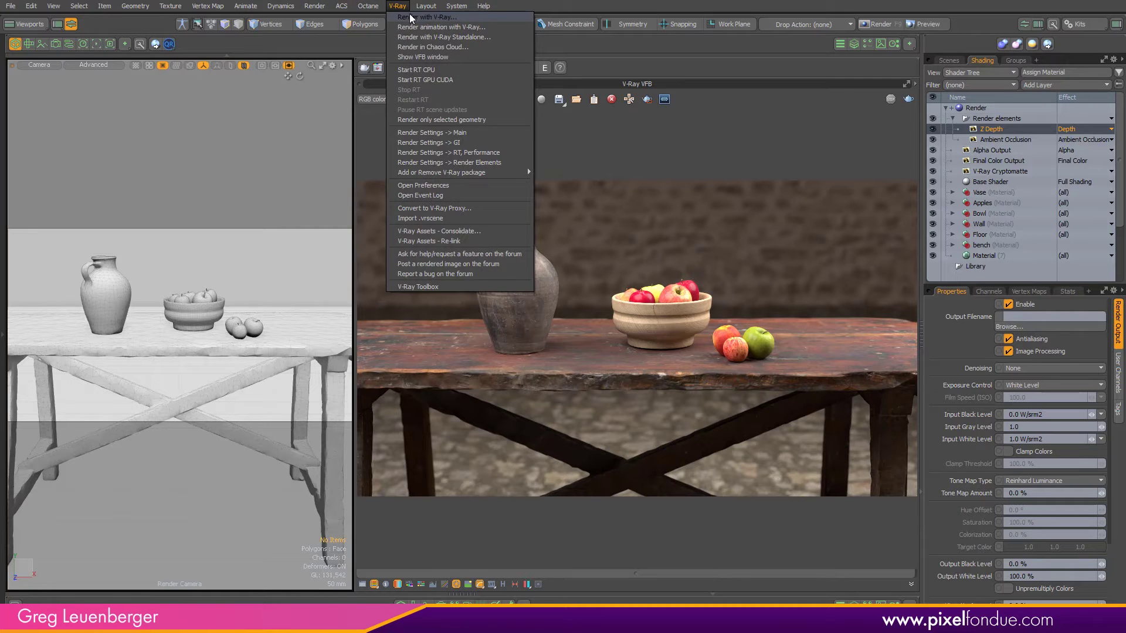
click(409, 21)
click(381, 307)
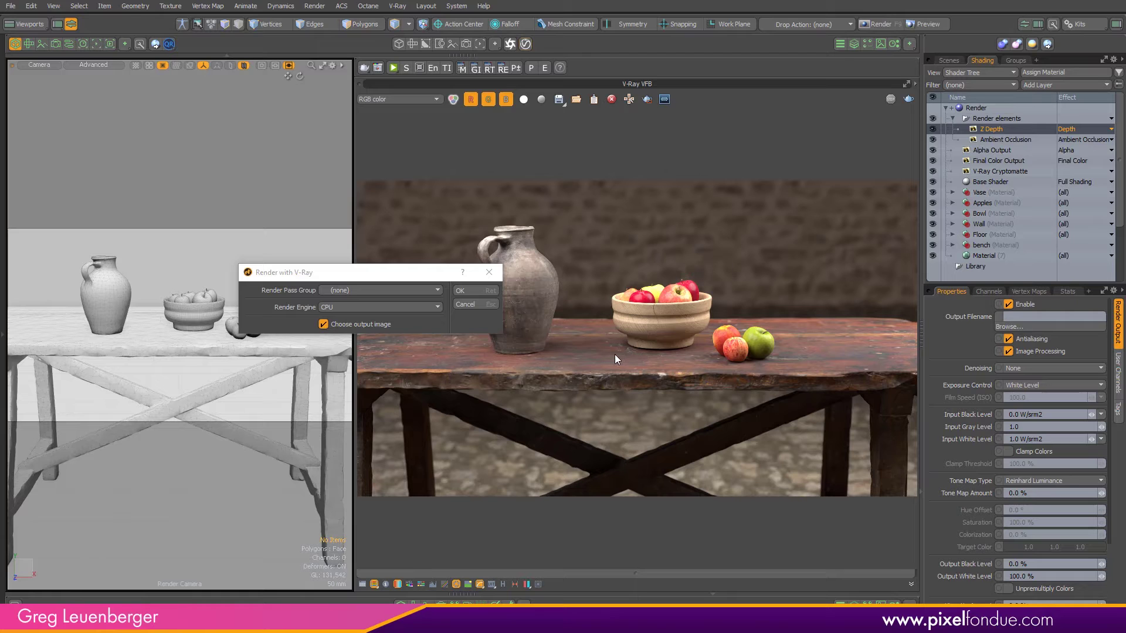
key(Return)
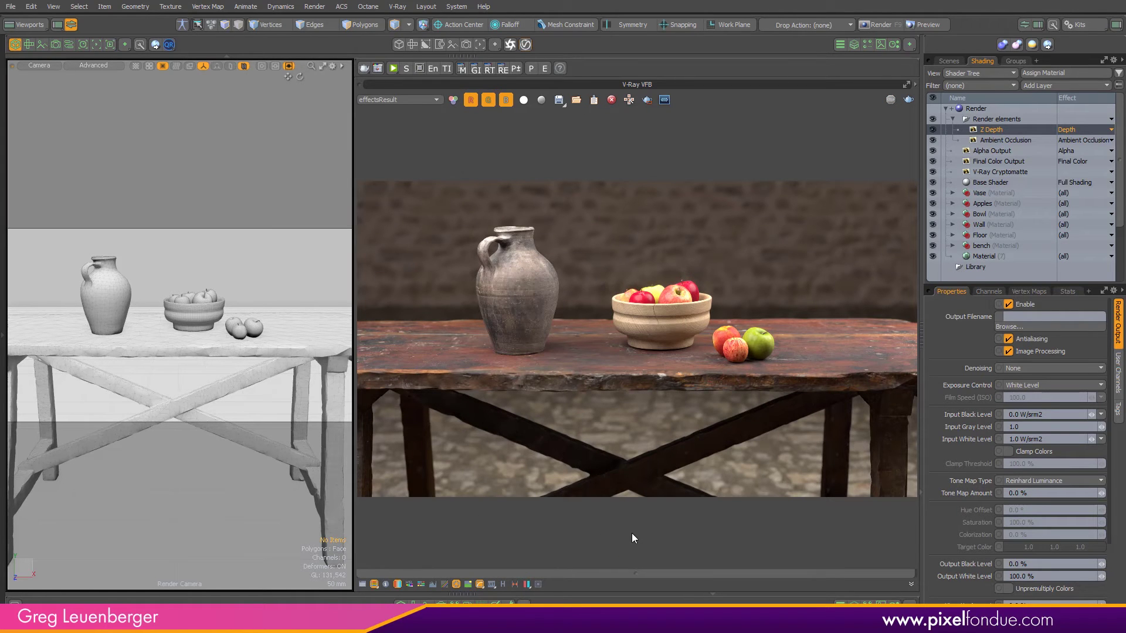
View the V_Ray_Cryptomatte item and material channels and the Ambient Occlusion pass, then return to RGB color.
click(411, 101)
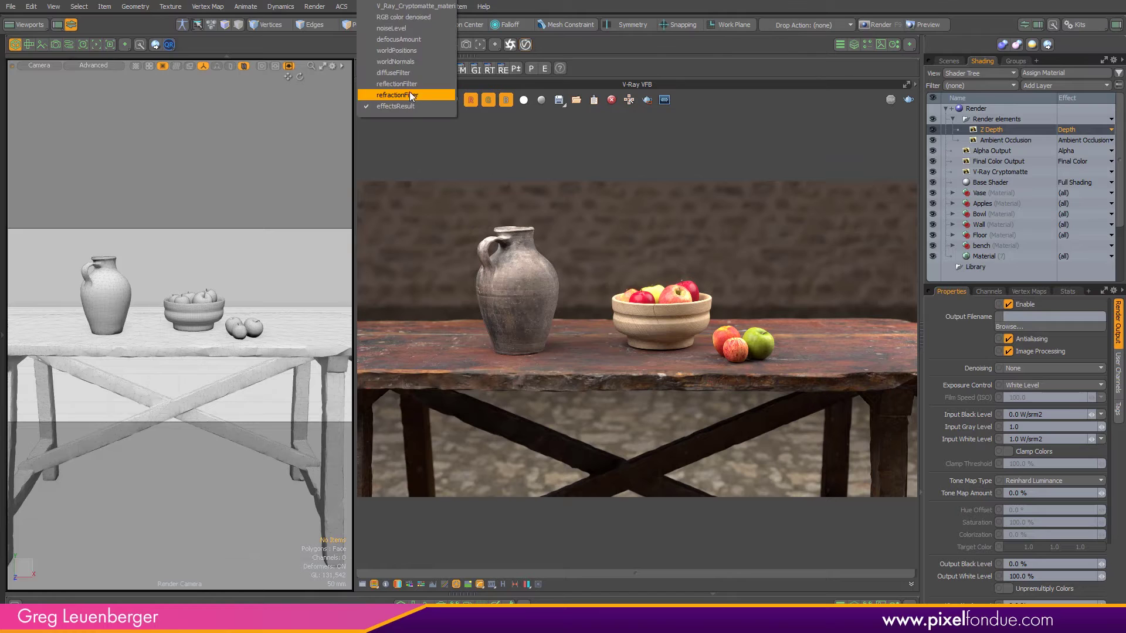
click(429, 3)
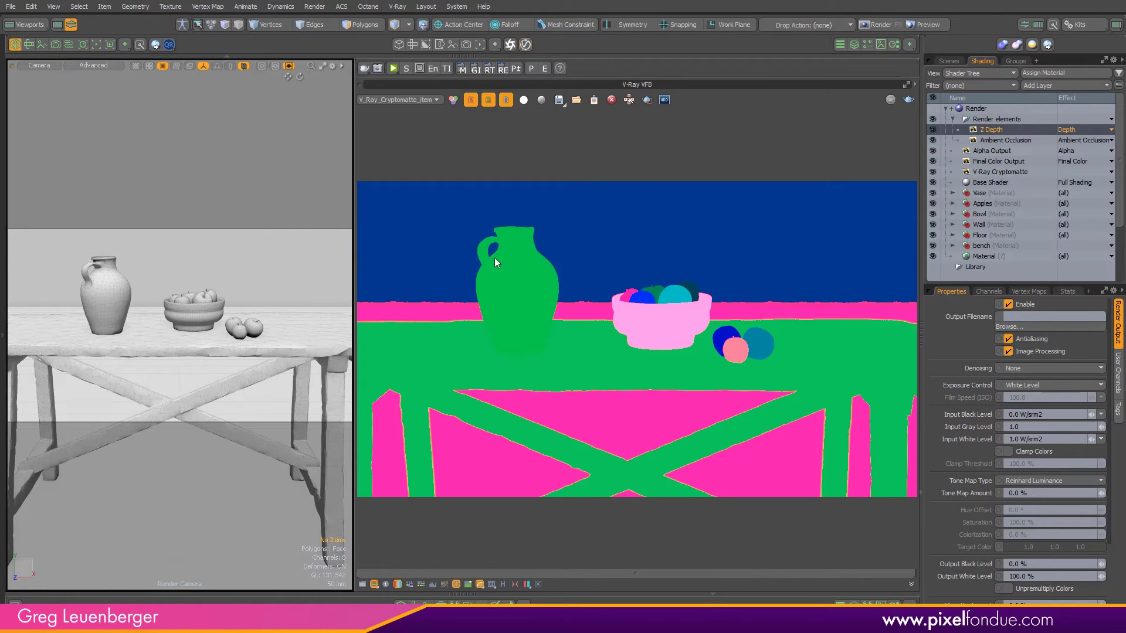
click(404, 98)
click(404, 116)
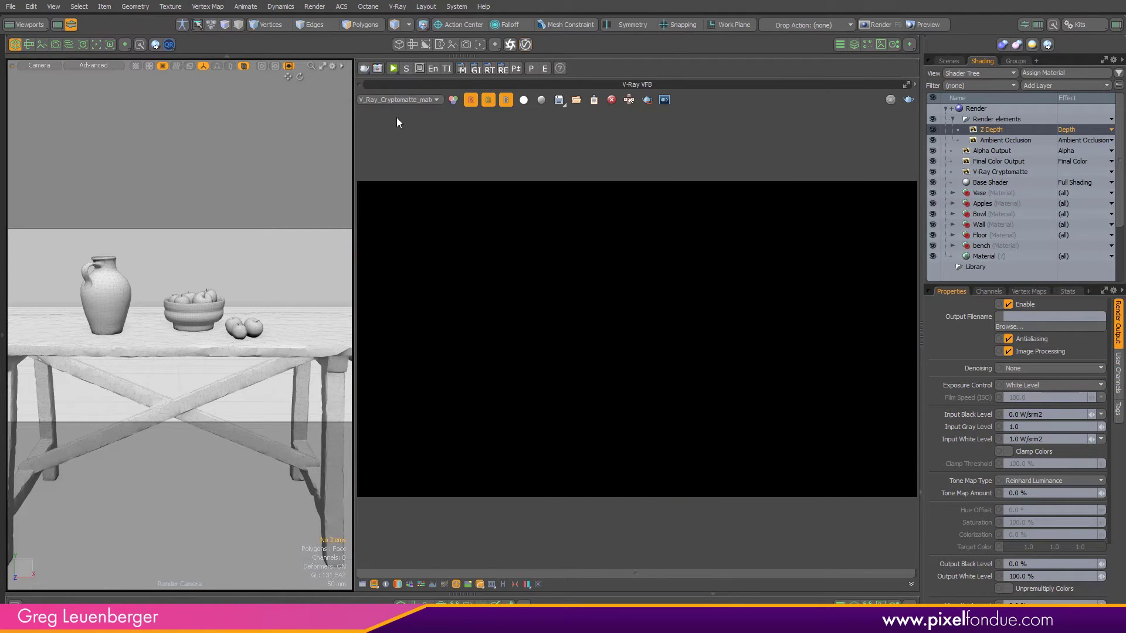
click(397, 99)
click(396, 85)
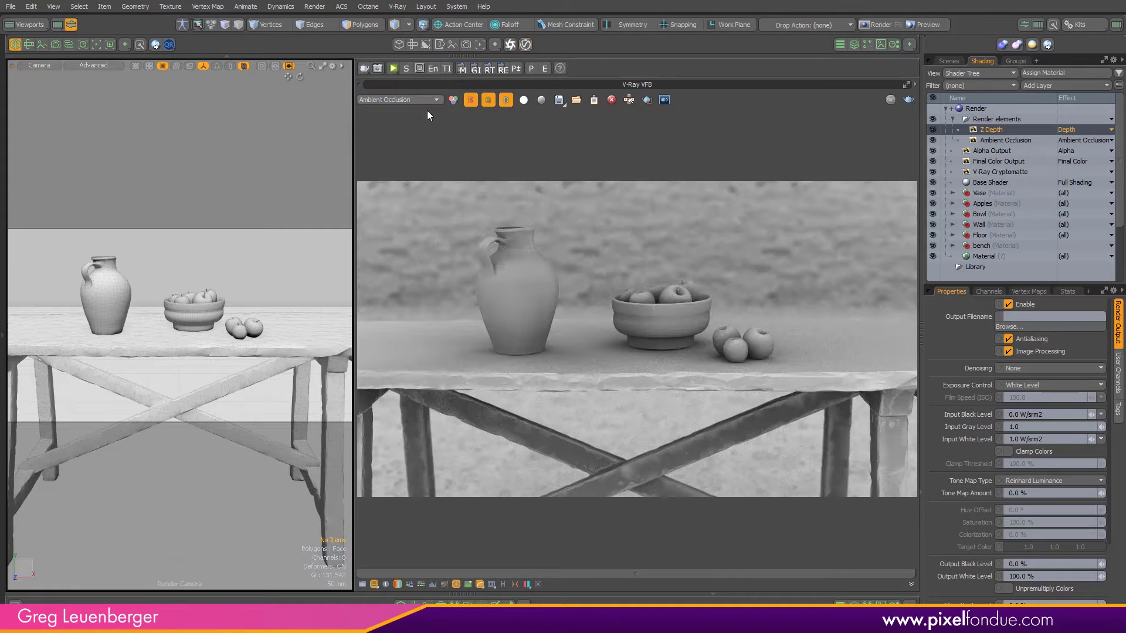
click(400, 100)
click(403, 84)
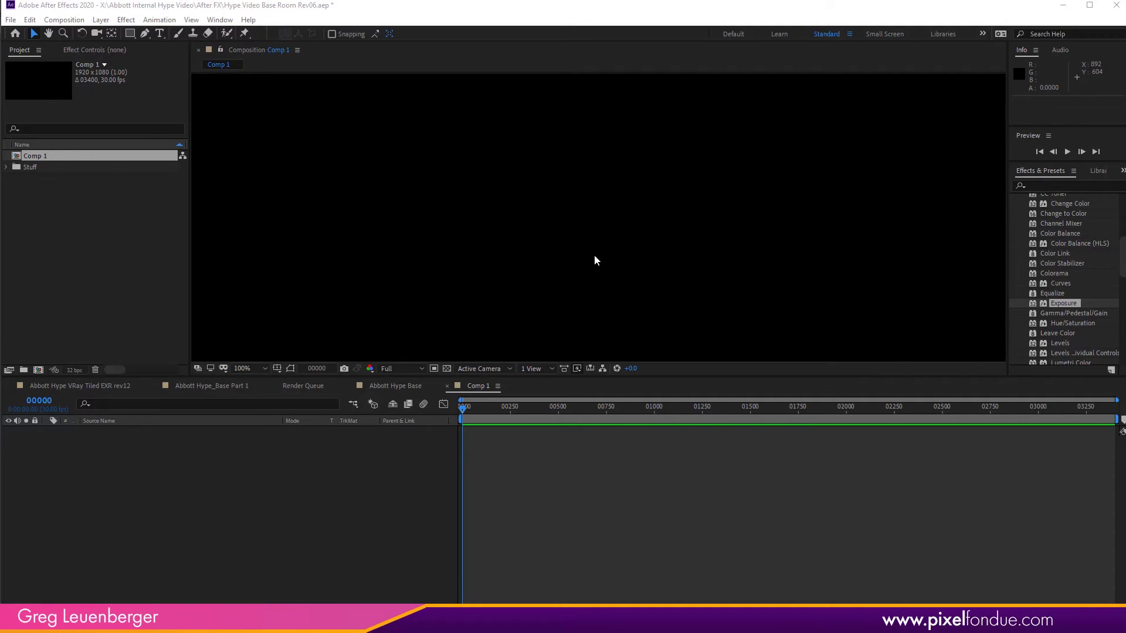
Drag the viewer/timeline divider down and confirm project depth at 32 bits per channel (float).
click(502, 382)
drag(501, 381, 493, 450)
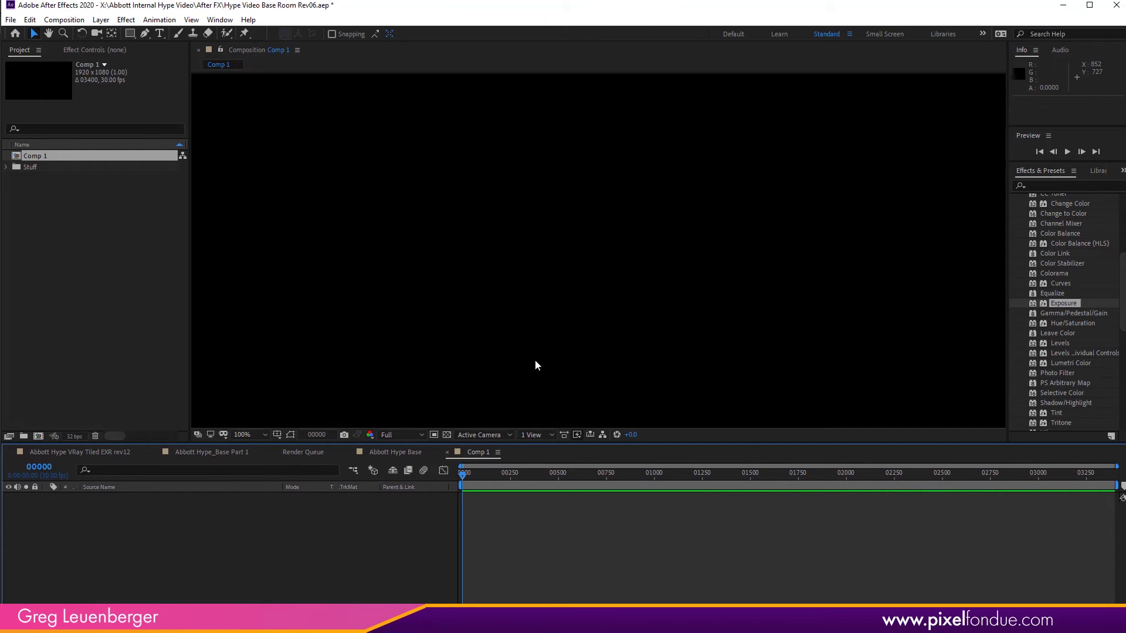
click(74, 436)
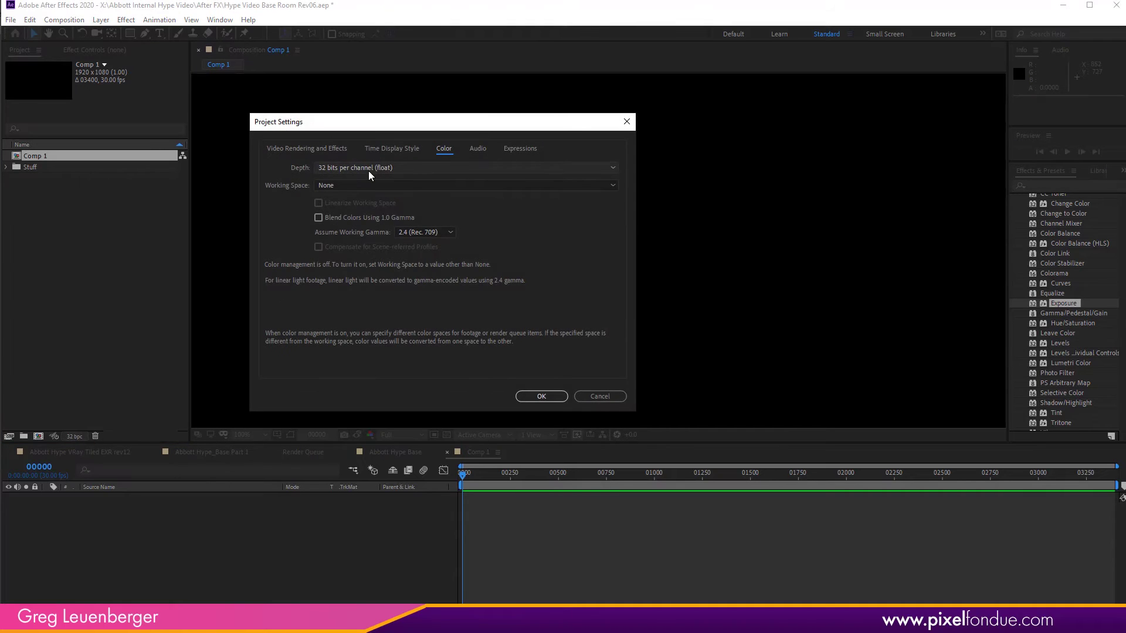
click(402, 169)
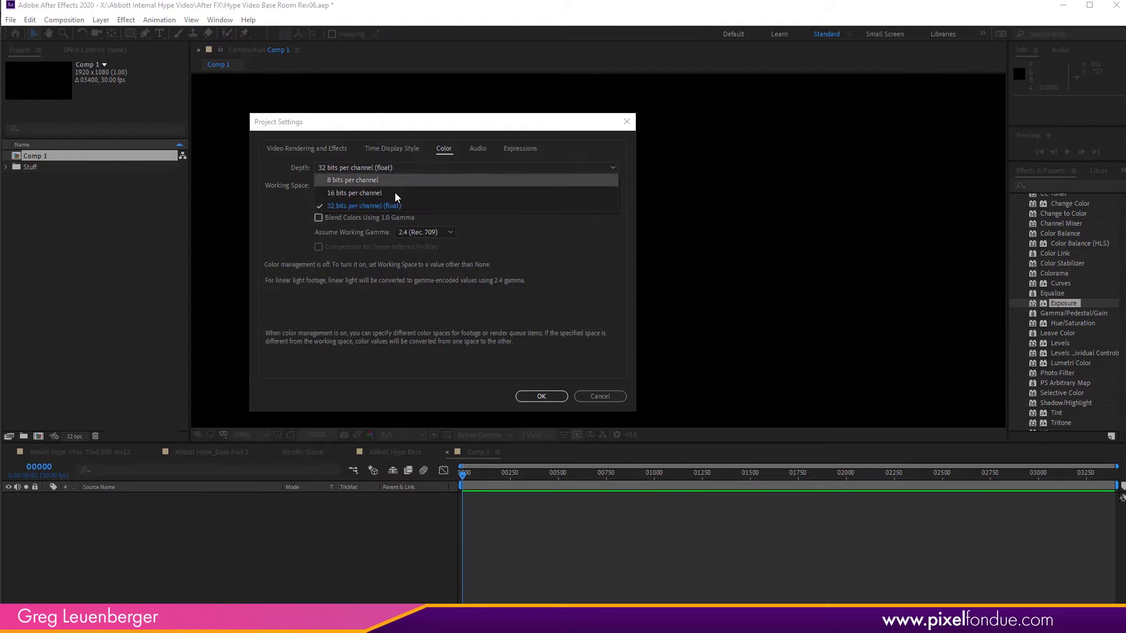
click(432, 208)
click(538, 397)
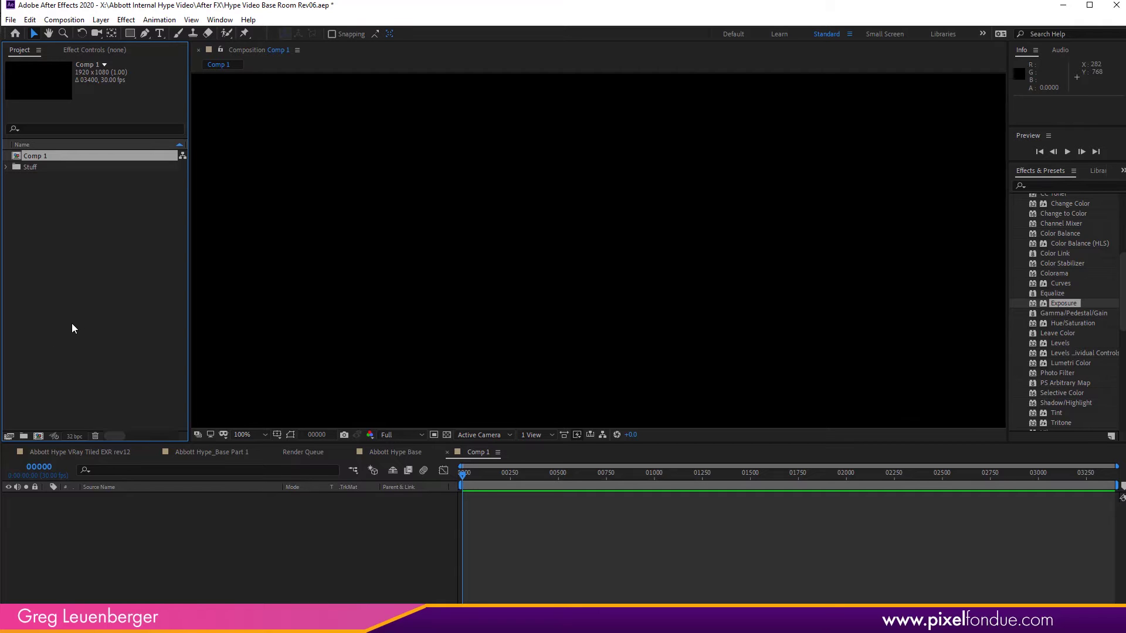
Import Crypto Test.exr as footage with Create Composition unchecked.
click(95, 320)
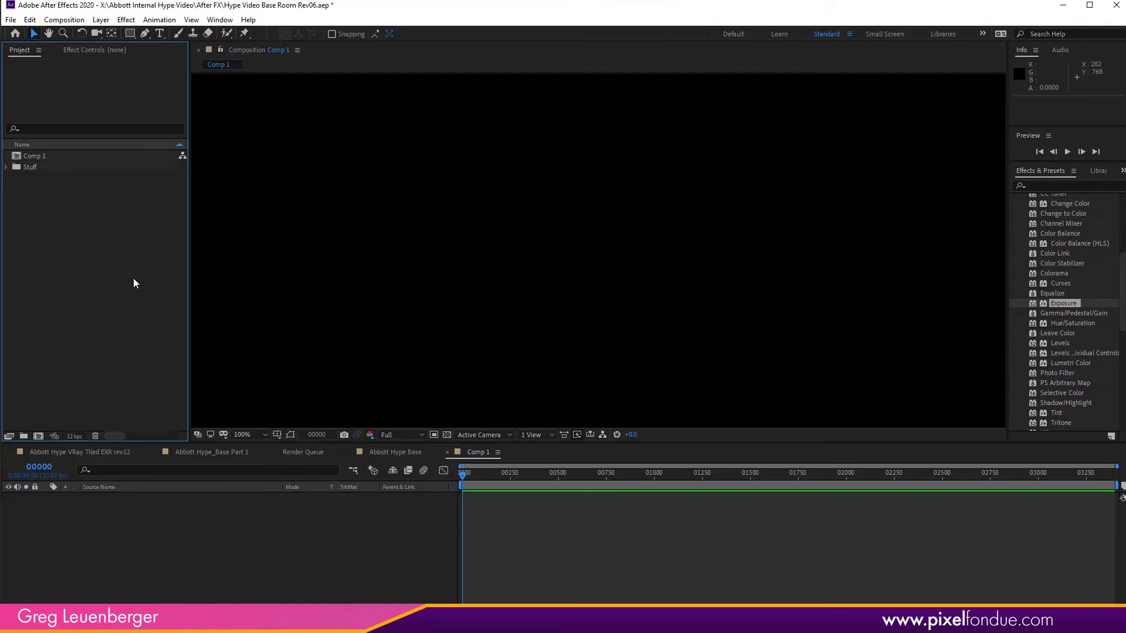
double_click(133, 283)
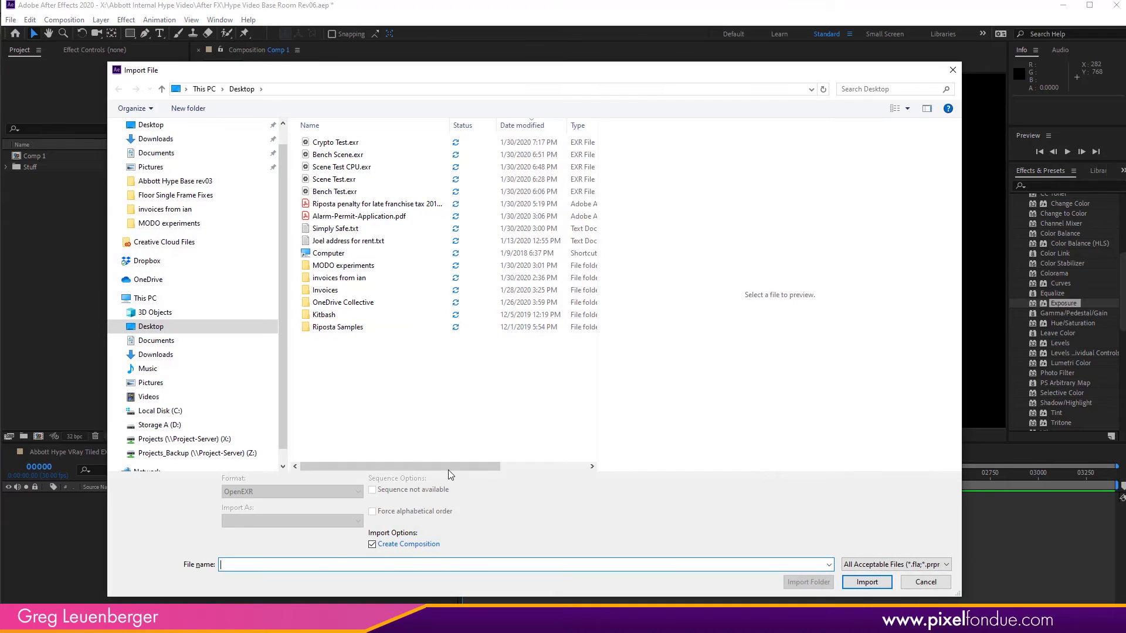
click(435, 545)
click(356, 146)
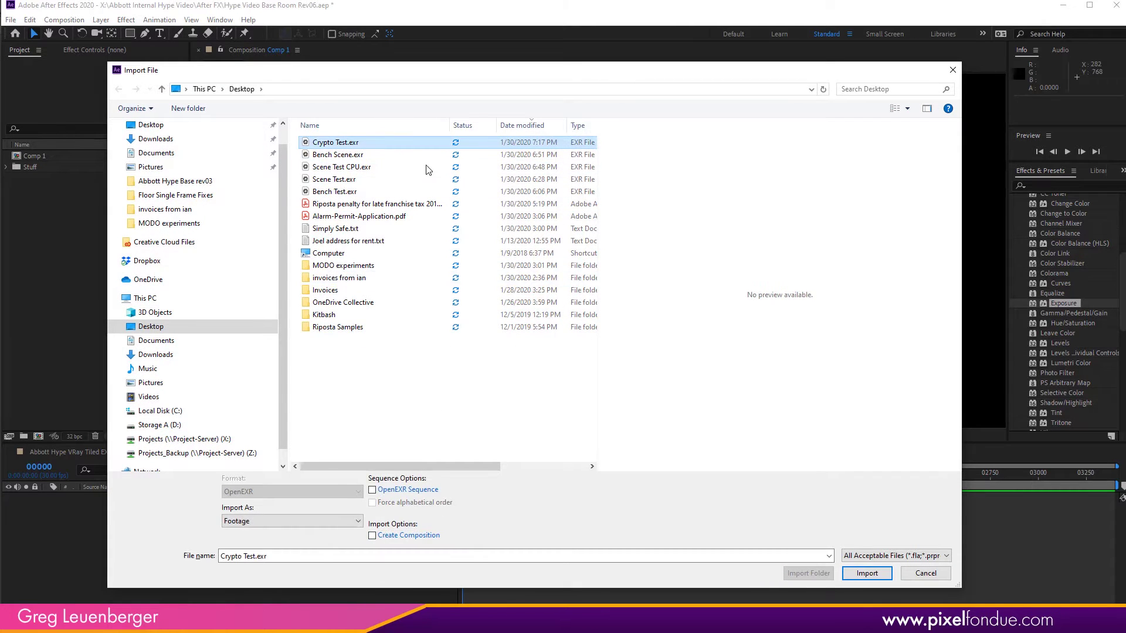
click(852, 573)
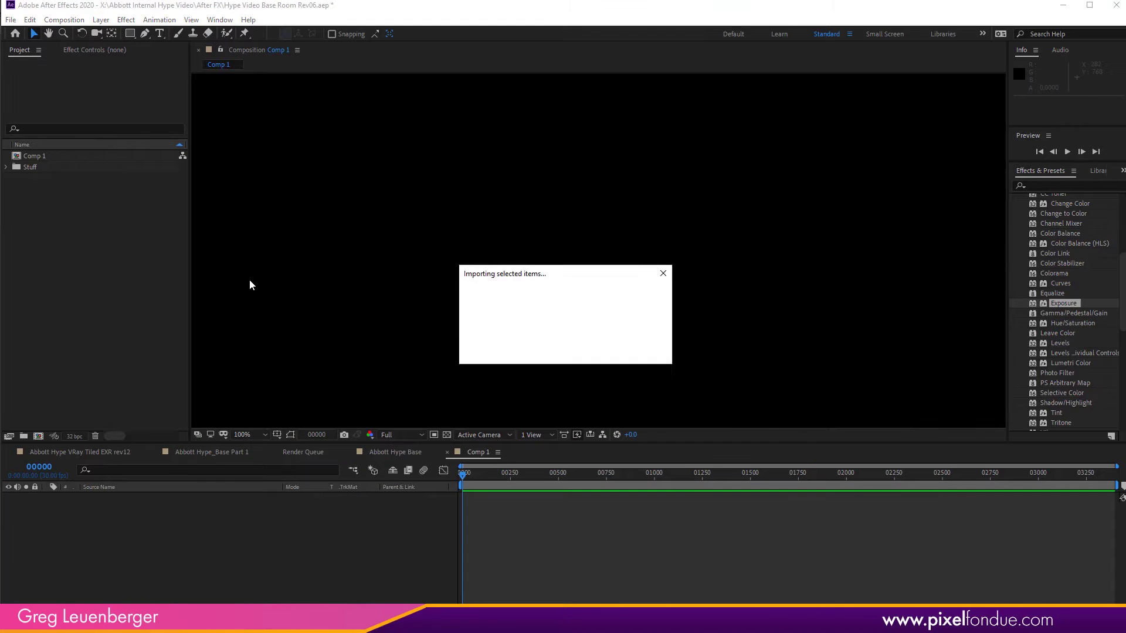
Drag Crypto Test.exr into Comp 1 and duplicate the layer with Ctrl+D.
drag(59, 170, 109, 580)
key(h)
drag(597, 276, 633, 368)
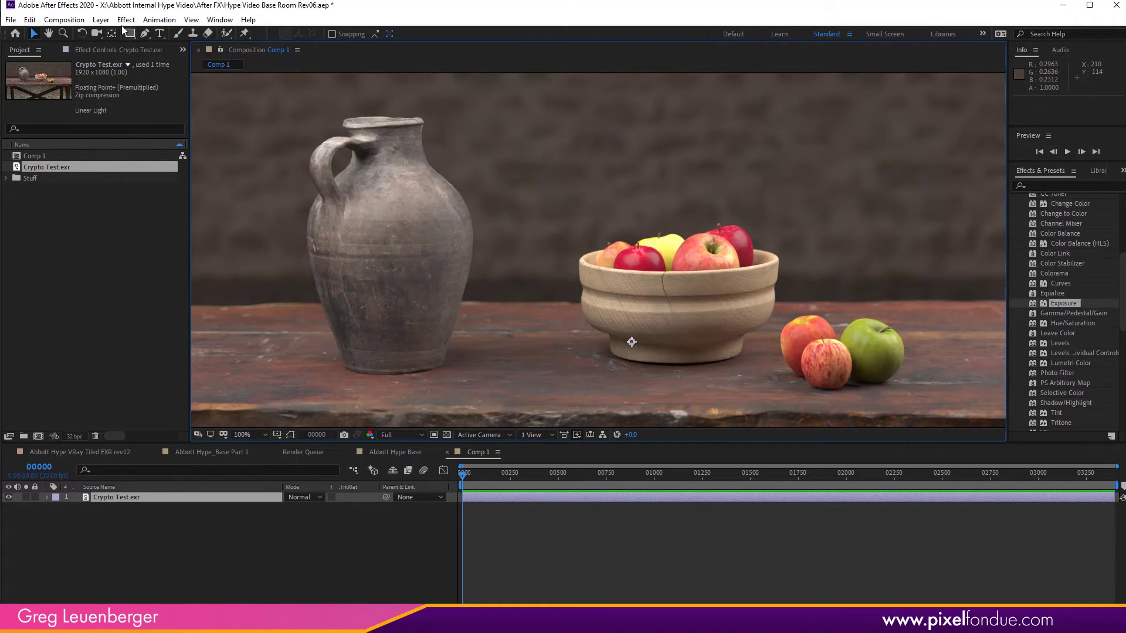
click(107, 550)
click(128, 498)
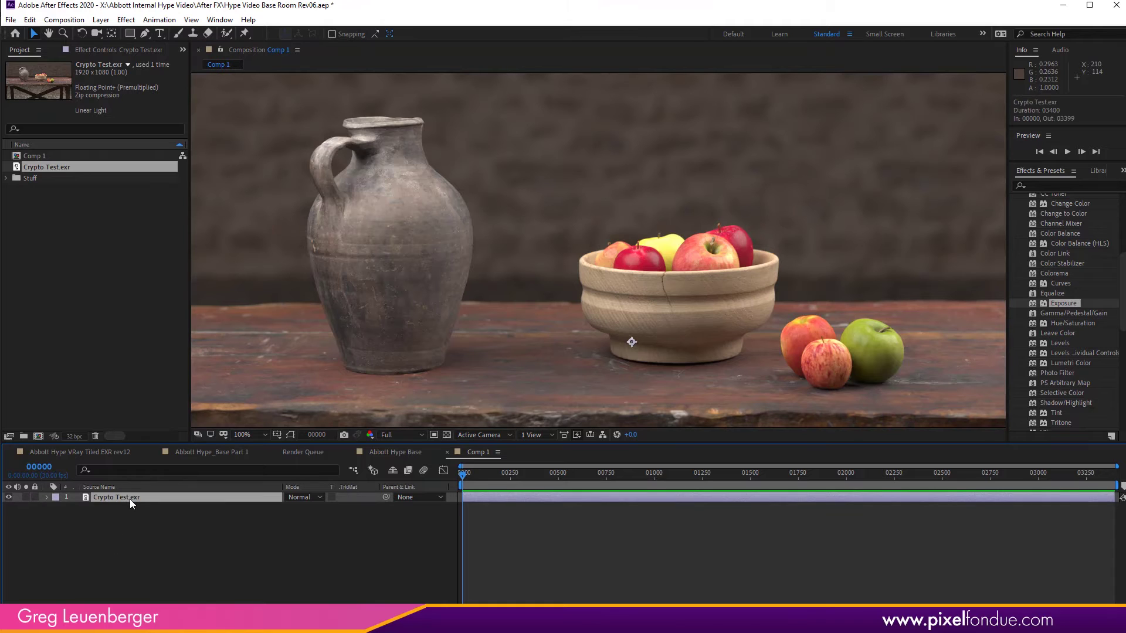
key(ctrl+d)
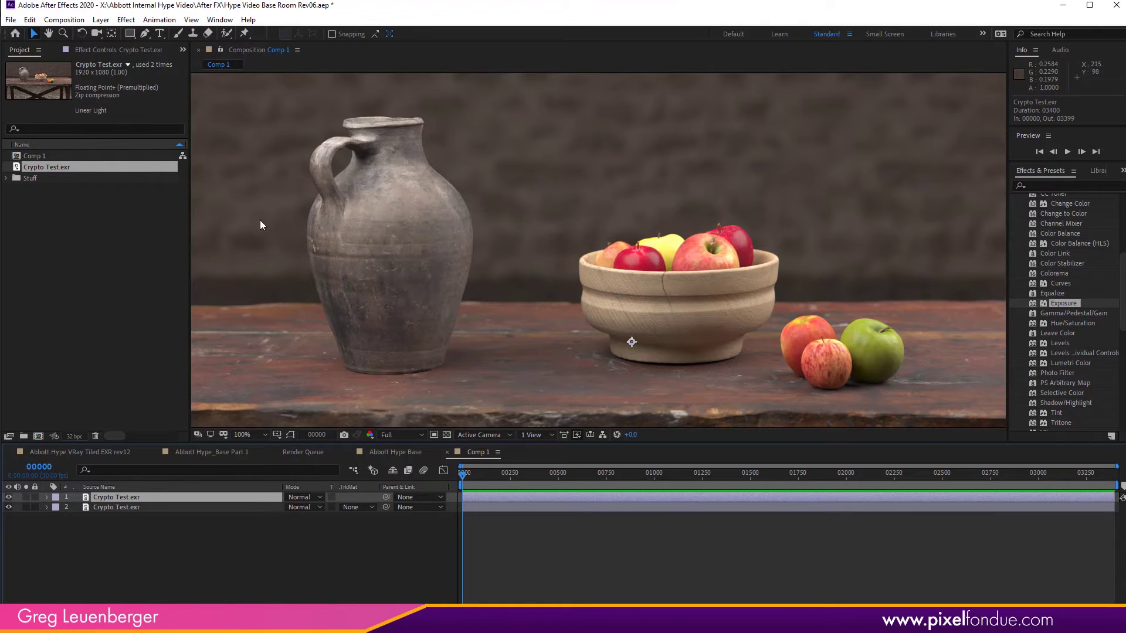
click(125, 19)
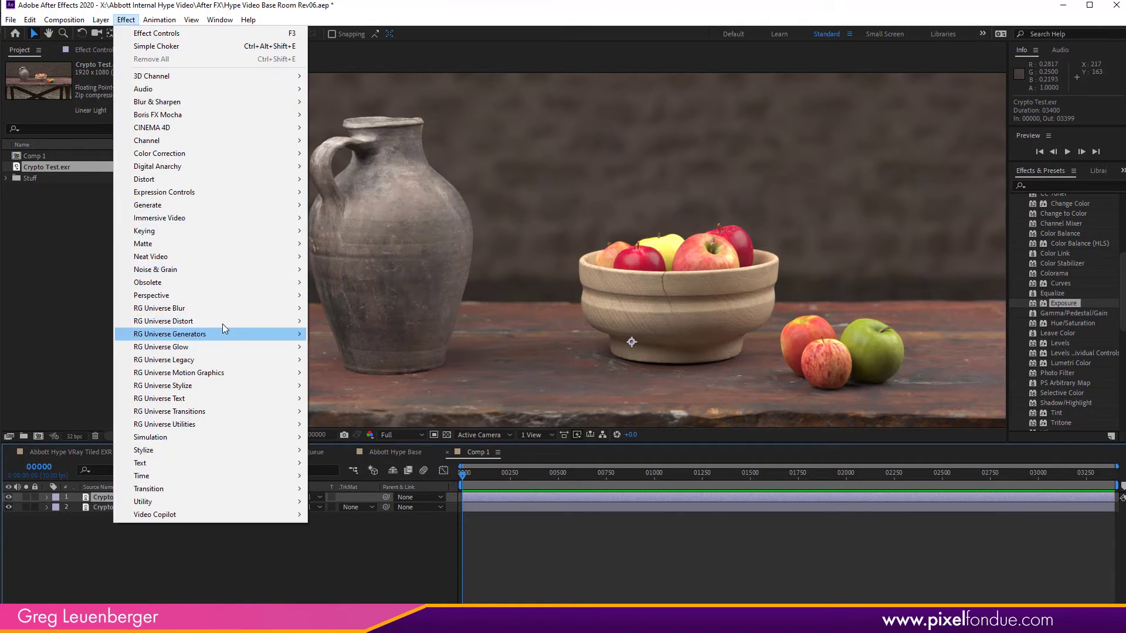
Apply the 3D Channel Cryptomatte effect and pick the jug, then several apples, as matte objects.
mouse_move(204, 76)
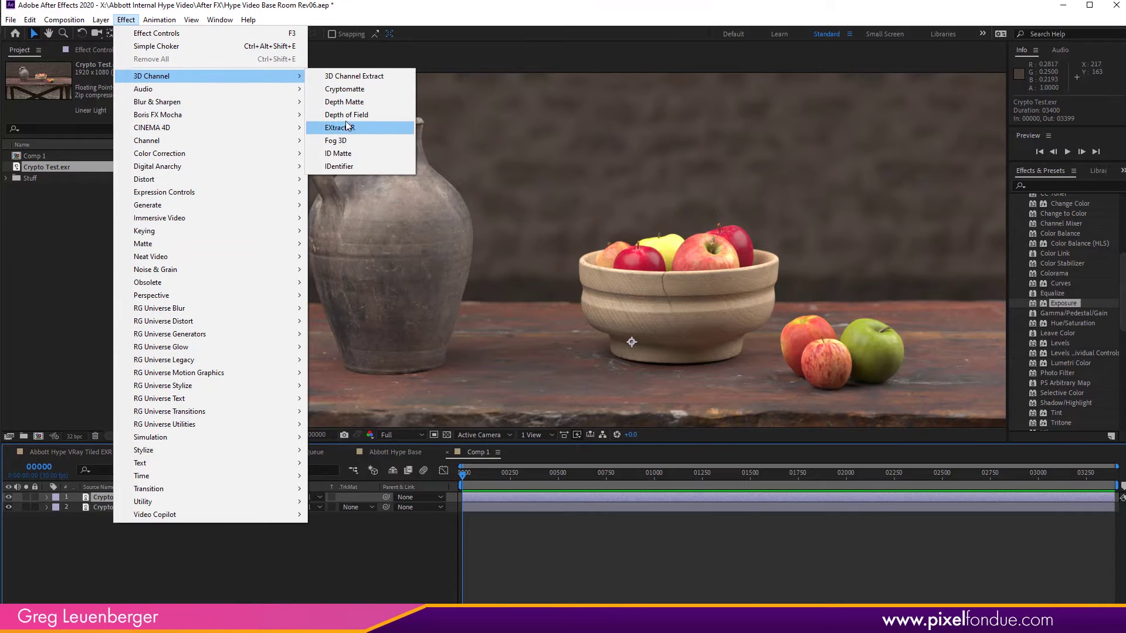
click(352, 89)
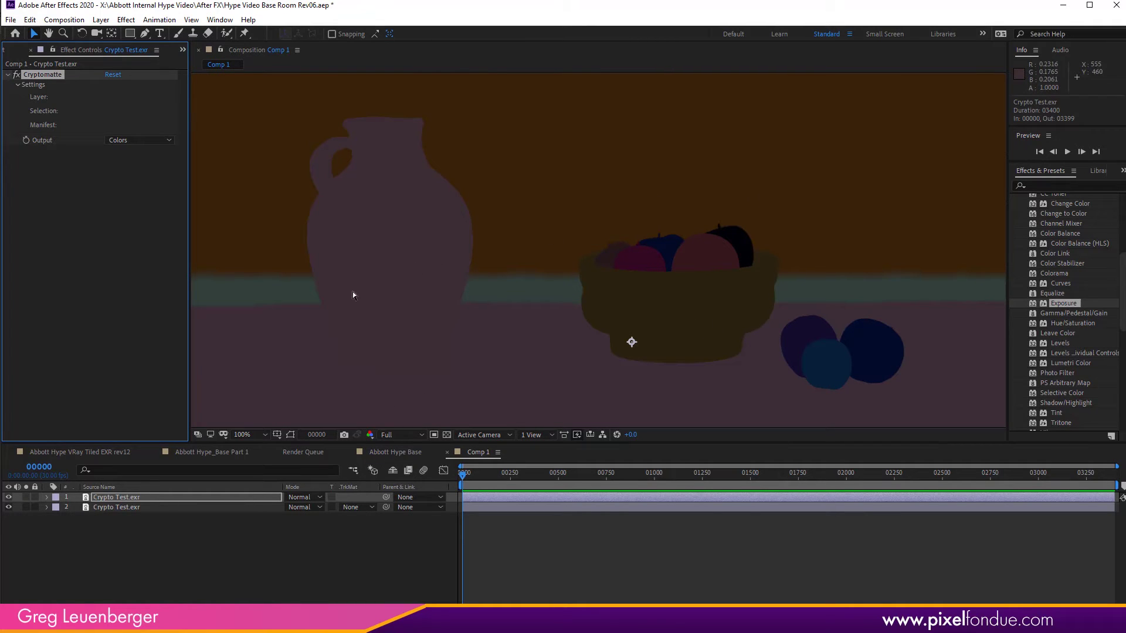
click(377, 258)
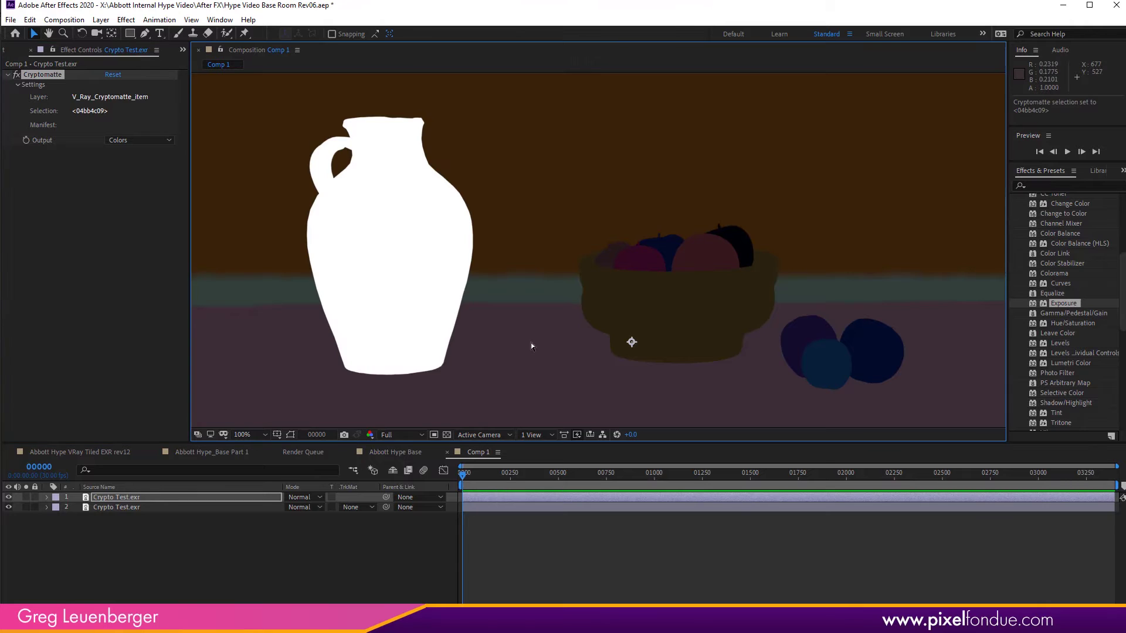
click(876, 347)
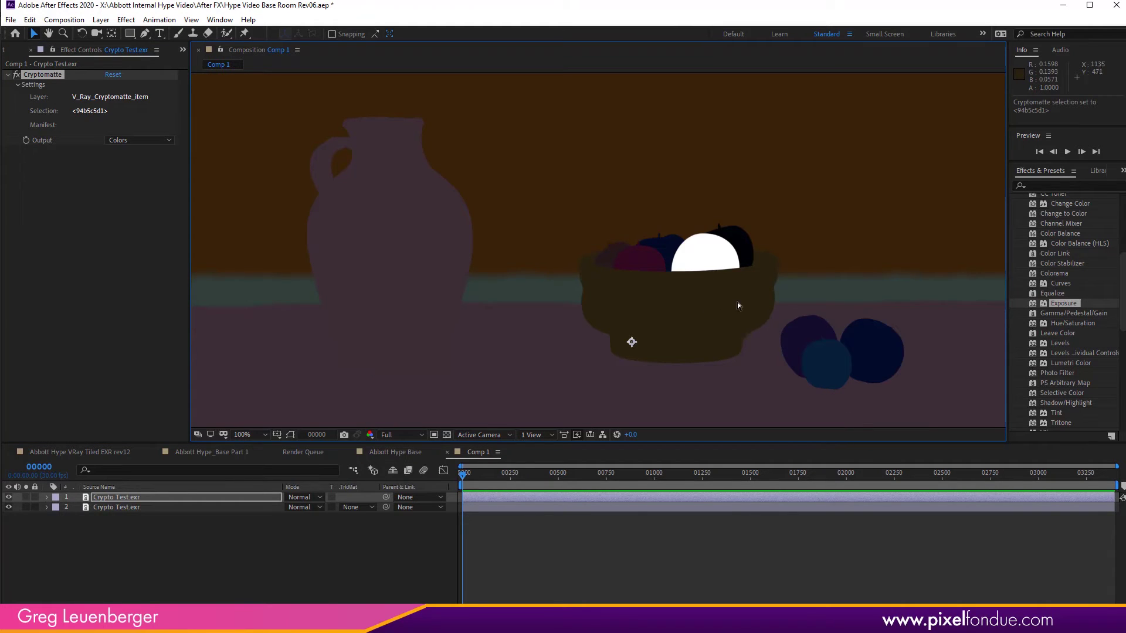
shift+click(827, 372)
shift+click(883, 354)
shift+click(421, 290)
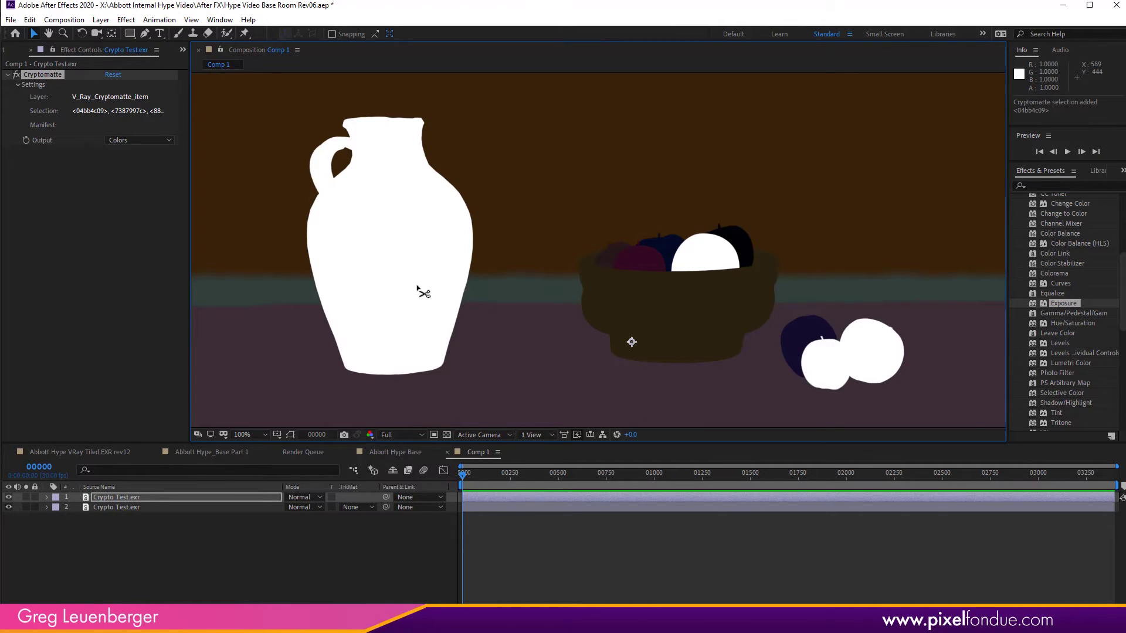
Remove the jug and two apples, add the left and green apples, and widen Effect Controls.
ctrl+click(419, 291)
ctrl+click(833, 375)
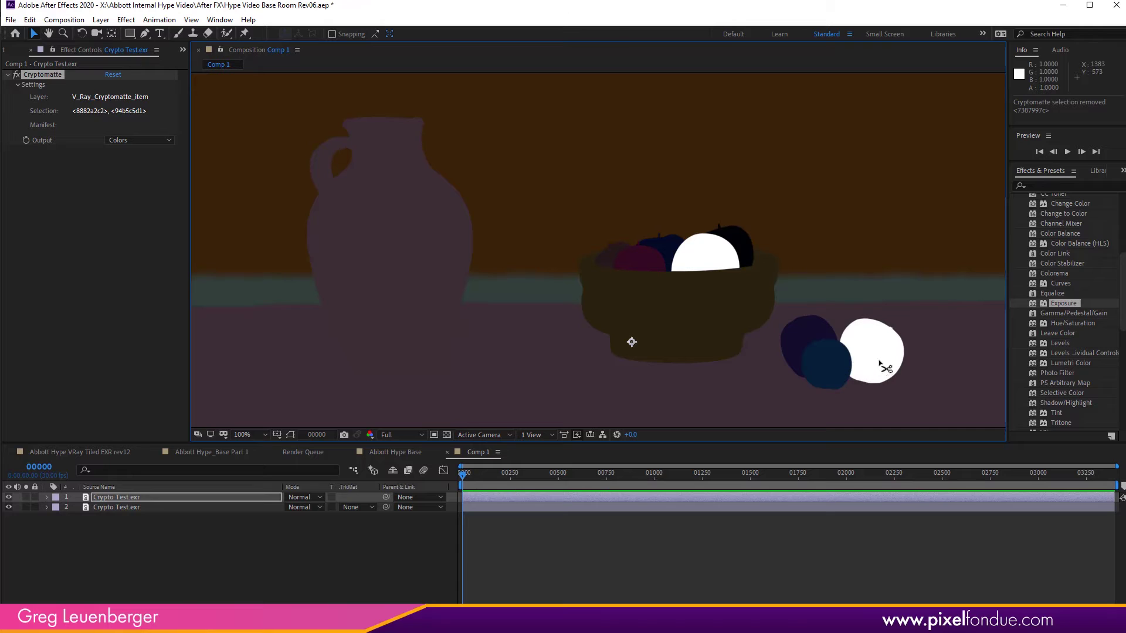
ctrl+click(880, 369)
shift+click(636, 262)
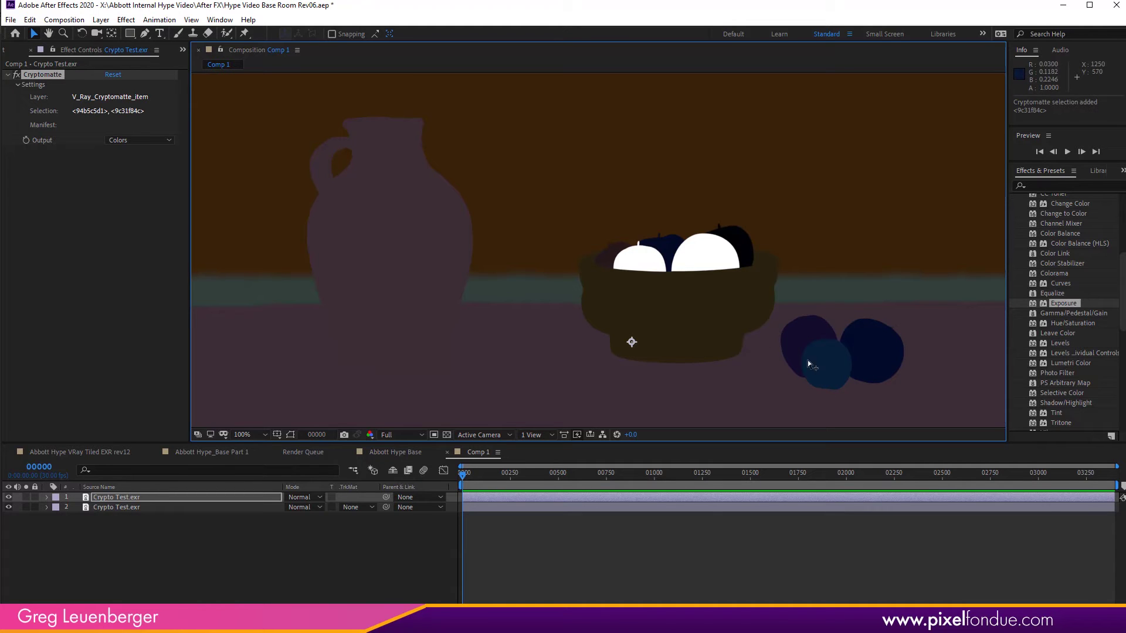
shift+click(854, 368)
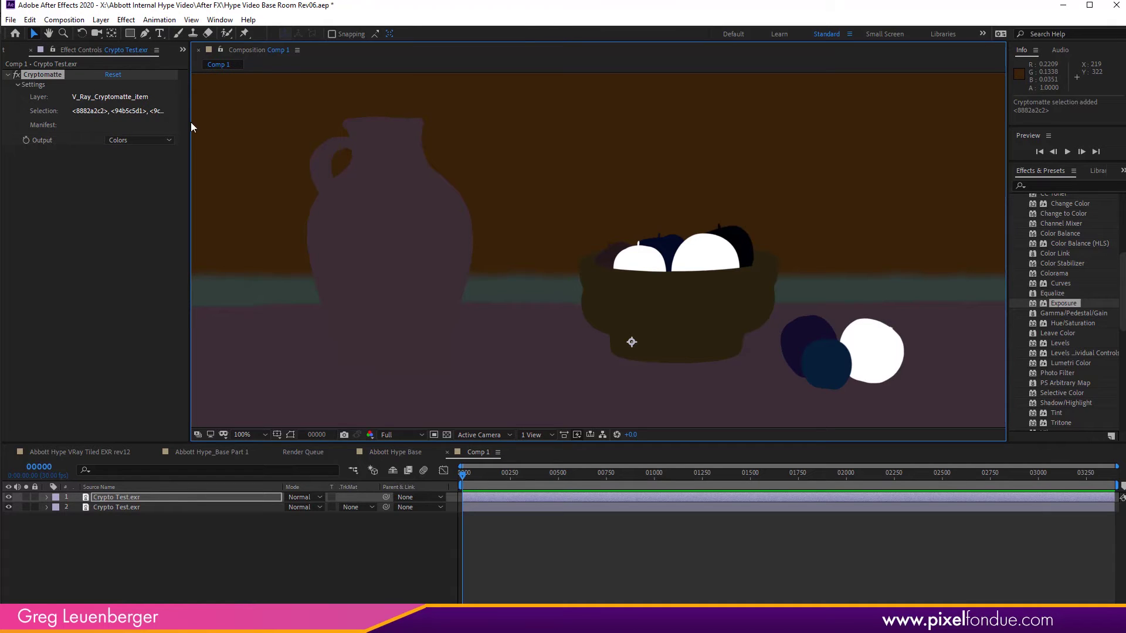
drag(190, 122, 188, 125)
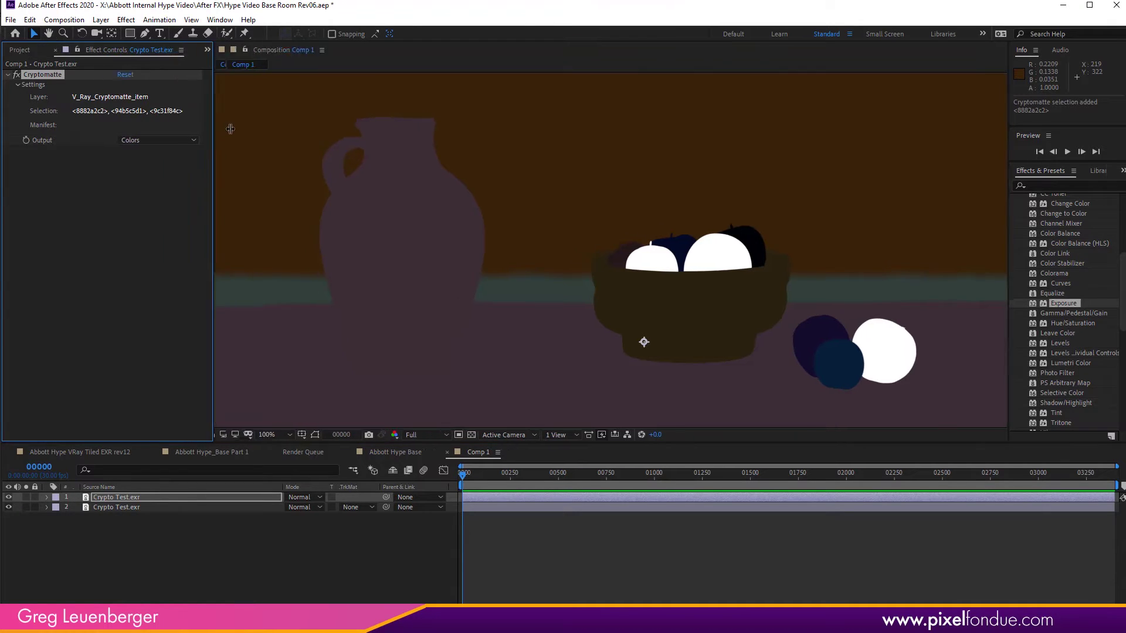
drag(235, 130, 247, 133)
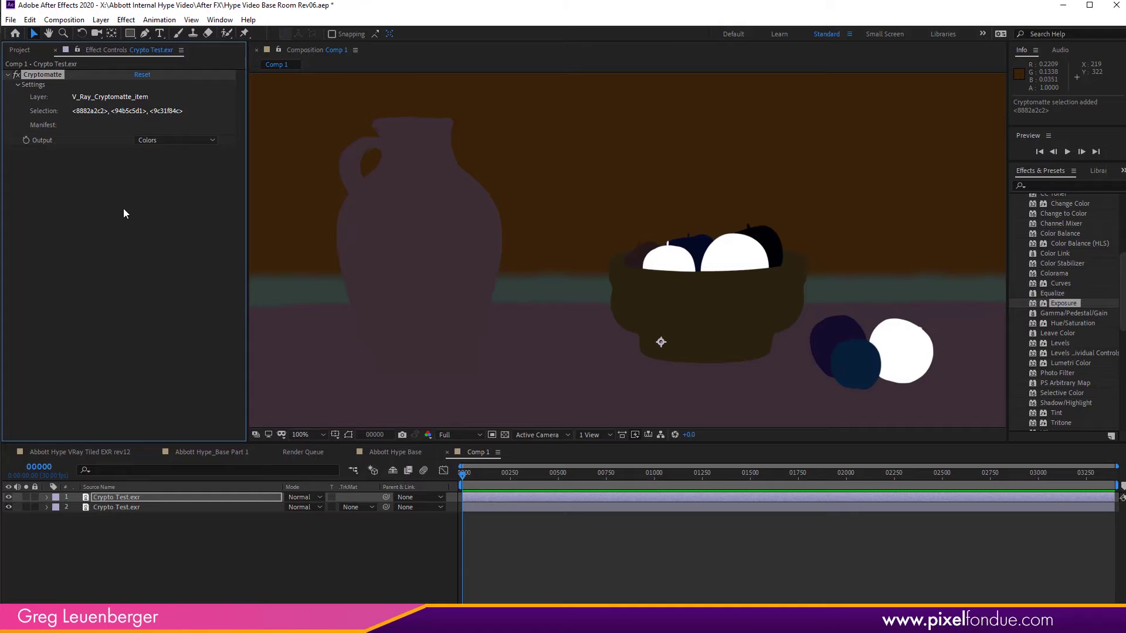
Try the Cryptomatte output modes Matted Colors, Matted RGBA and finally Matte Only.
click(171, 141)
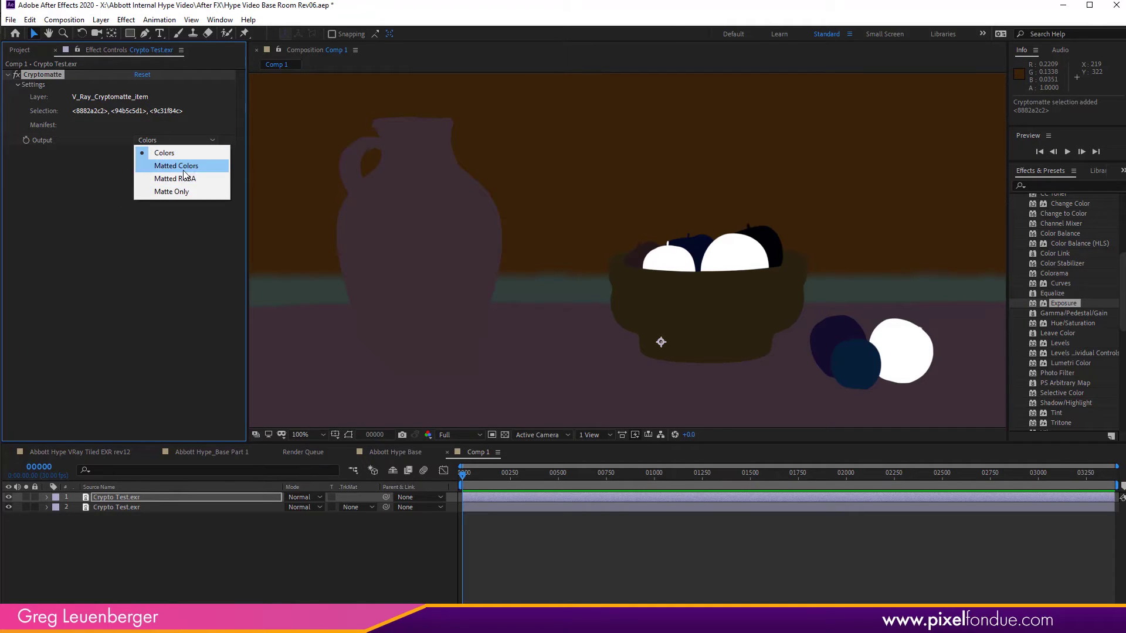
click(181, 166)
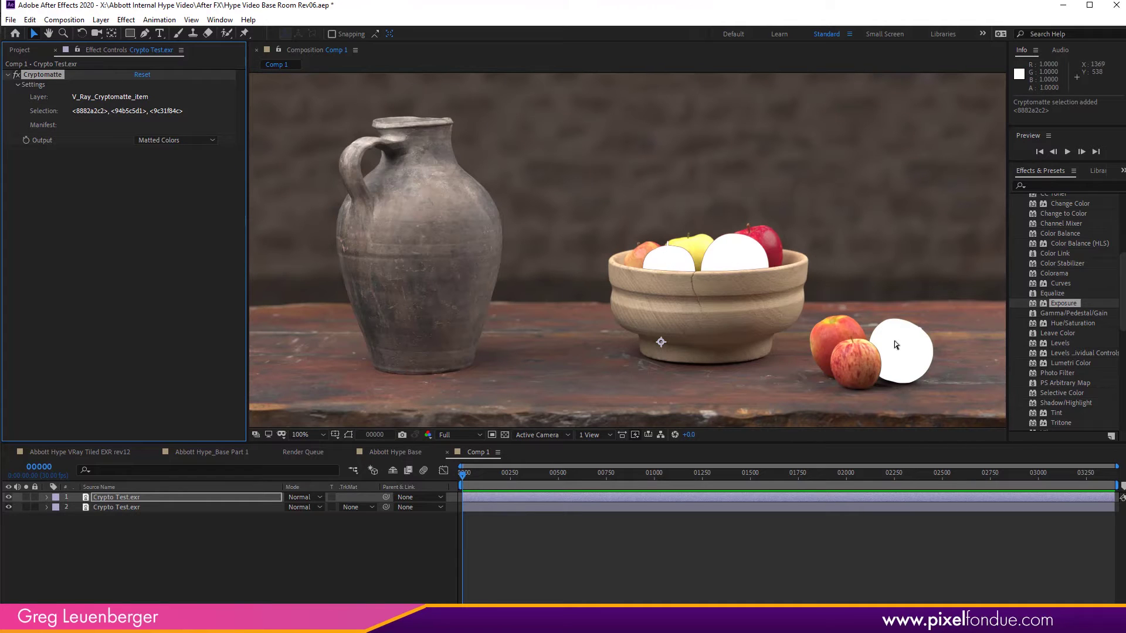
click(167, 142)
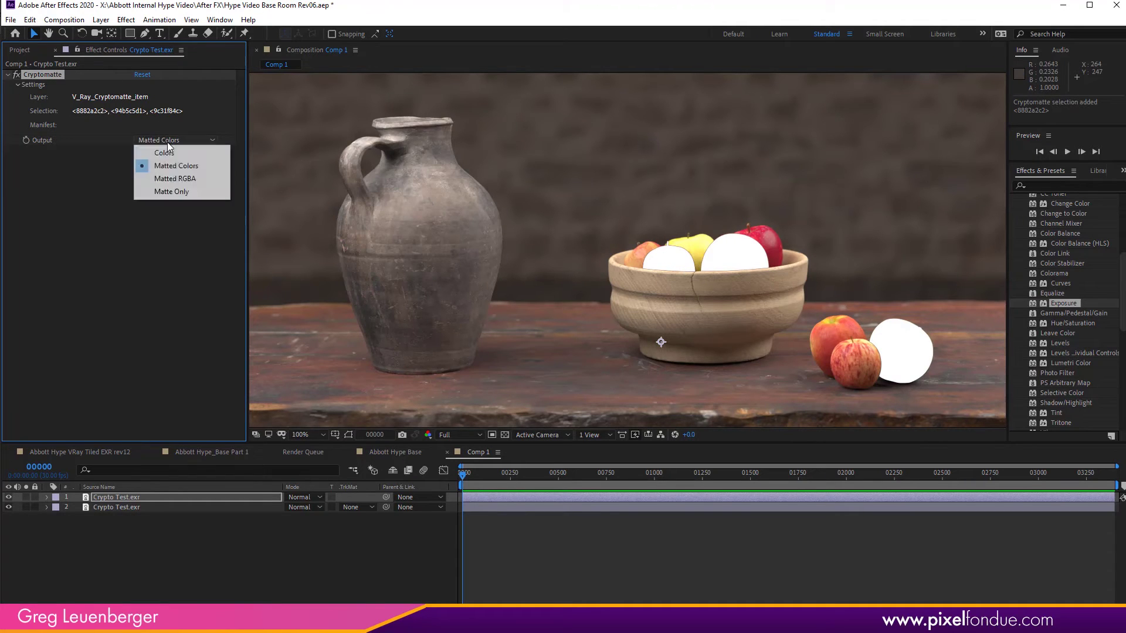
click(175, 178)
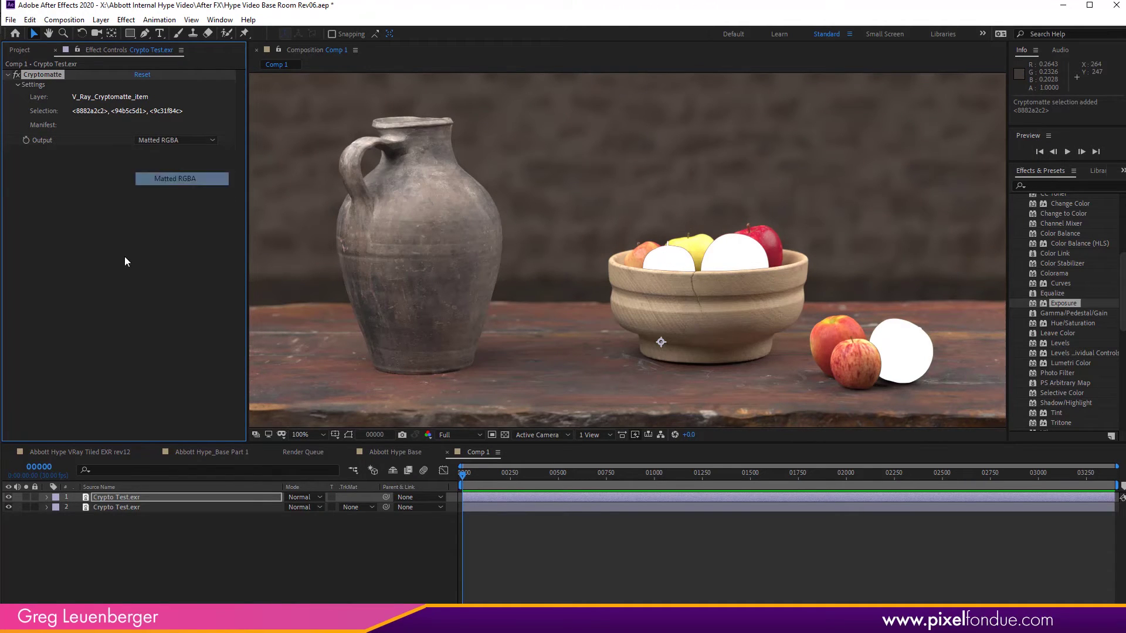
click(8, 507)
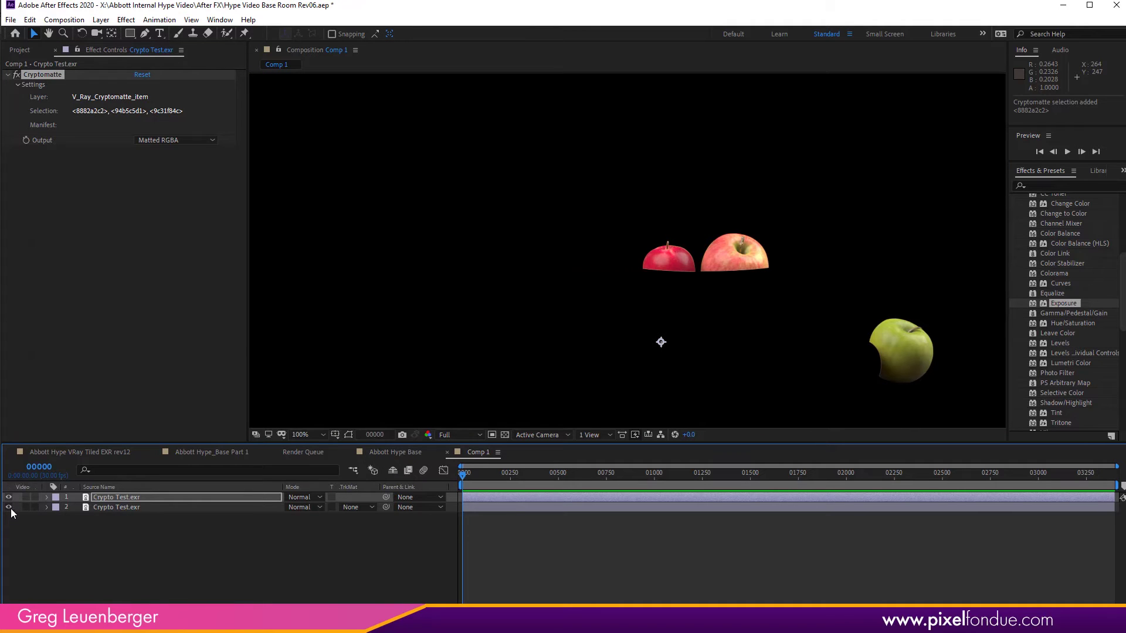
click(10, 508)
click(174, 140)
click(176, 192)
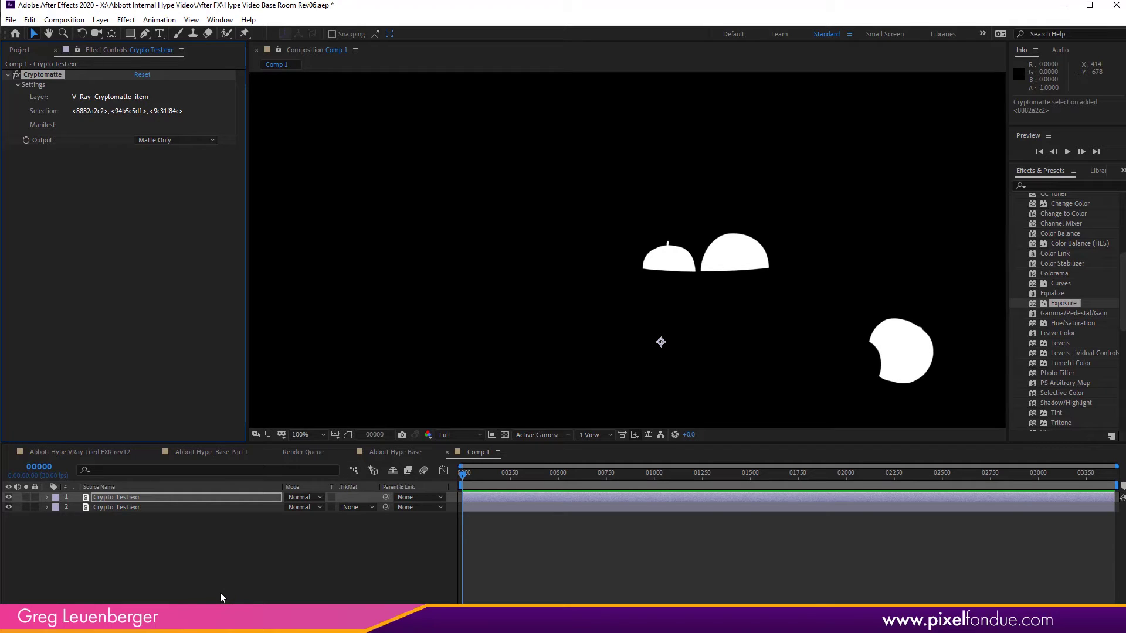
Test a duplicated layer with a luma track matte from the layer above, then delete the duplicate.
click(136, 508)
key(ctrl+d)
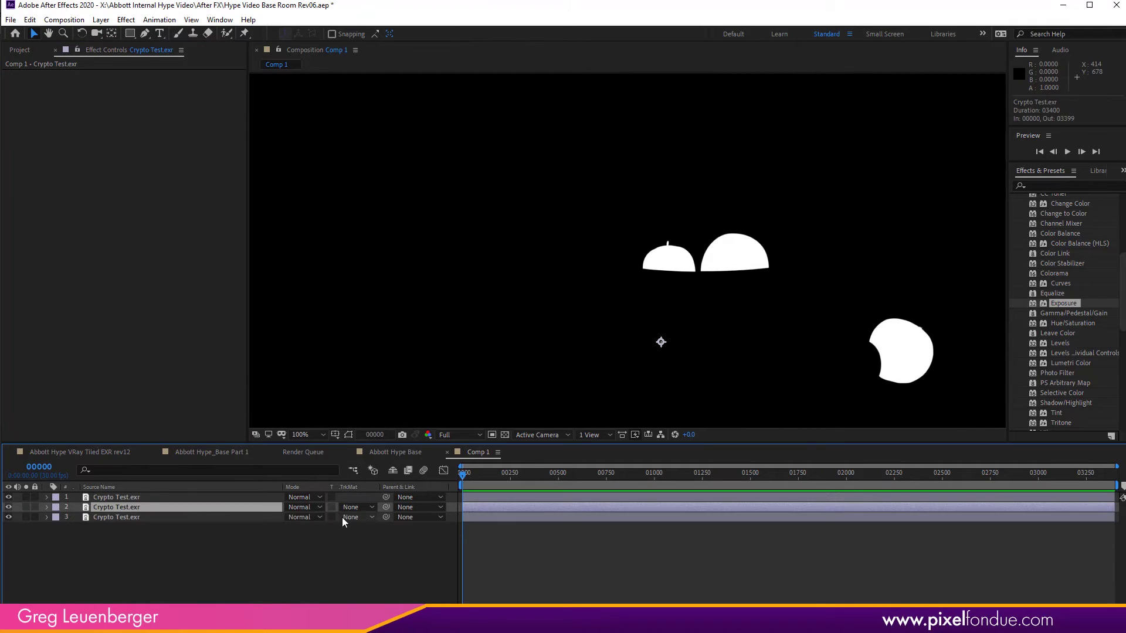
click(359, 508)
click(381, 563)
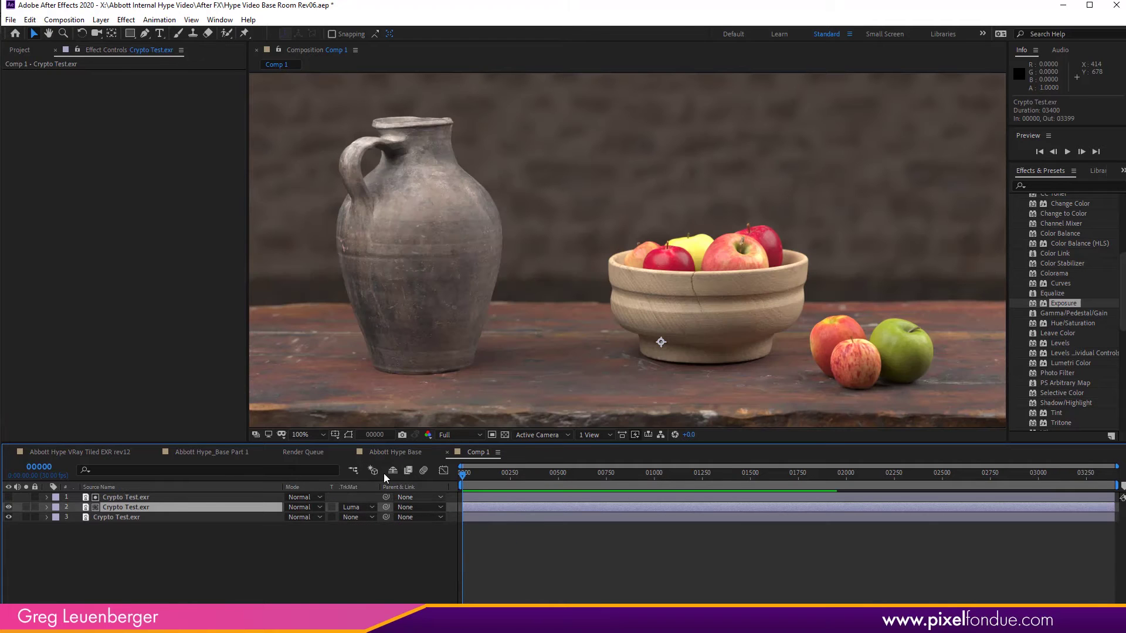
click(8, 518)
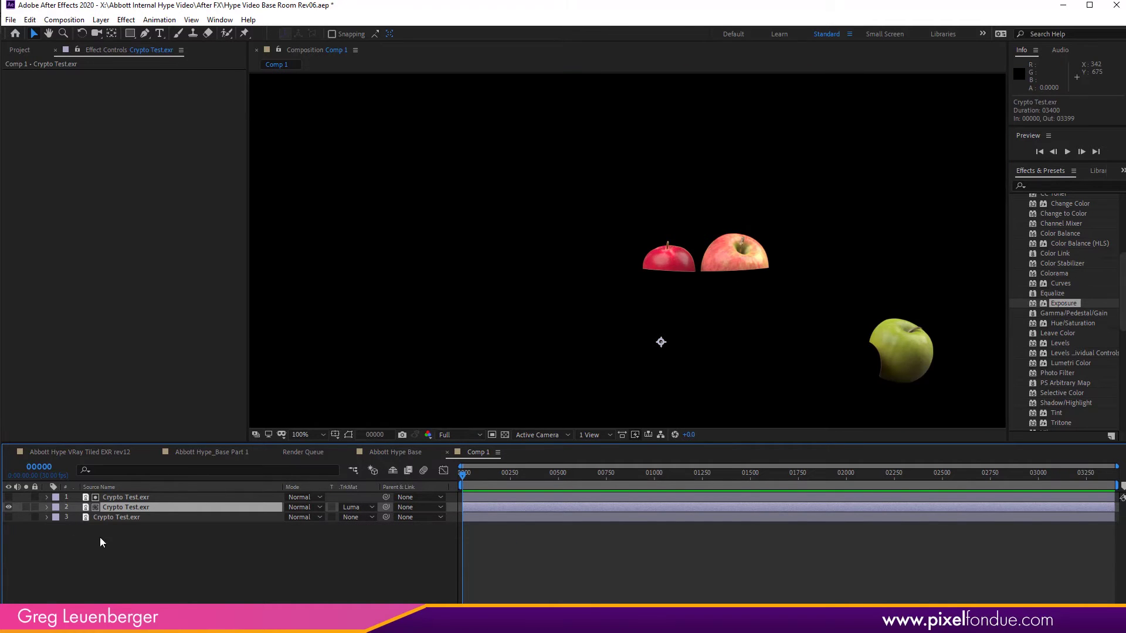
key(ctrl+z)
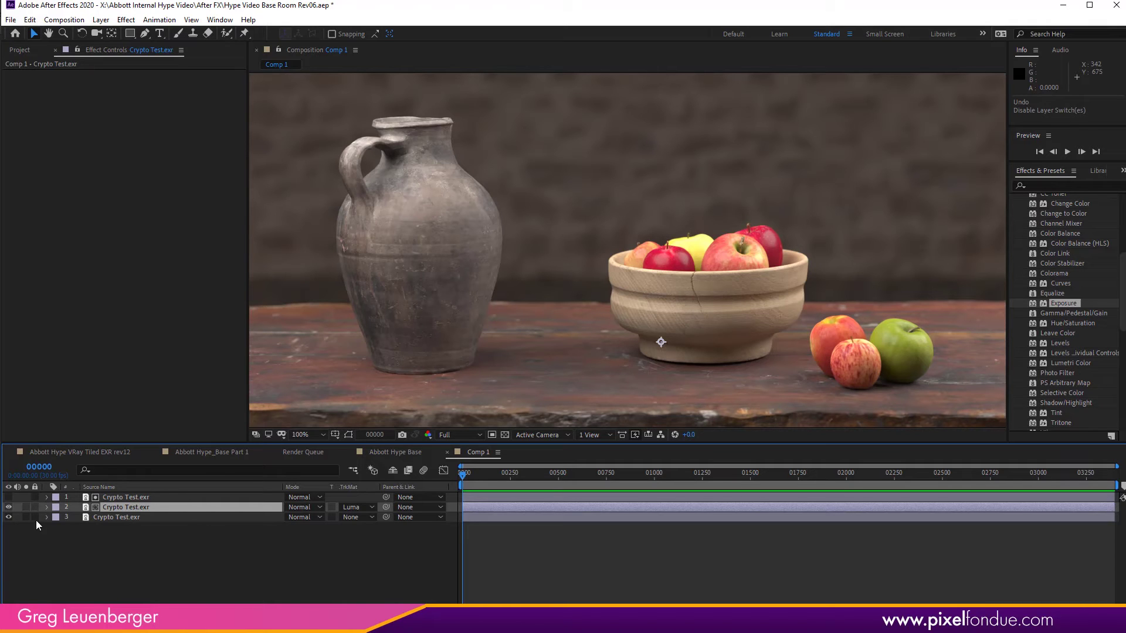
click(139, 510)
key(Delete)
Set the top layer's Cryptomatte output to Matted RGBA and toggle the scene layer to check the apples.
click(121, 498)
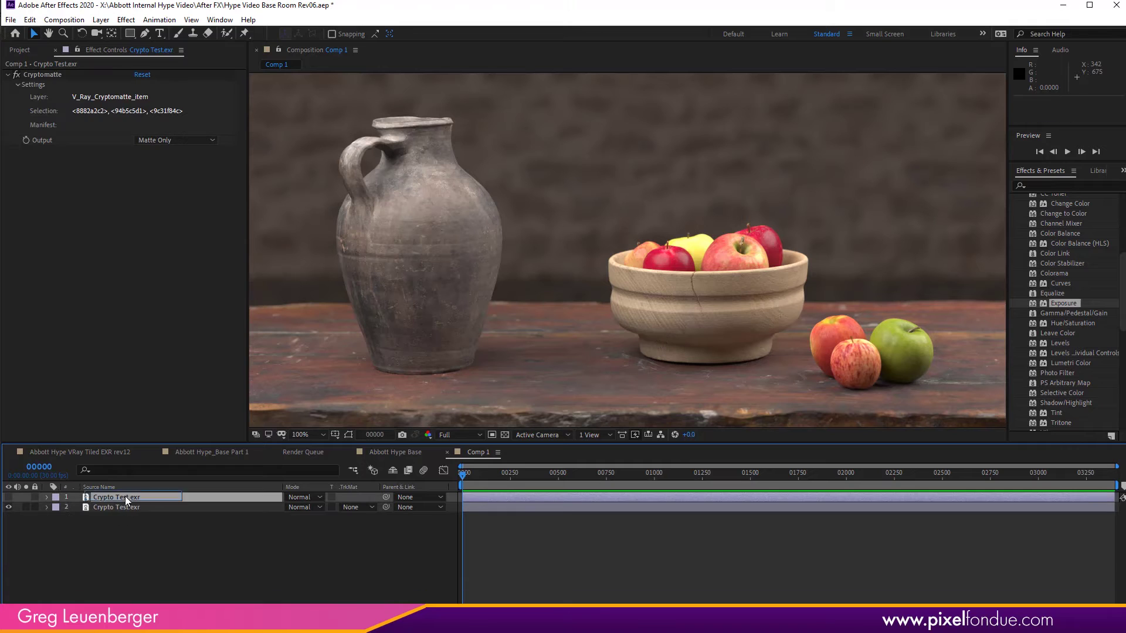
click(182, 141)
click(176, 178)
click(8, 497)
click(8, 507)
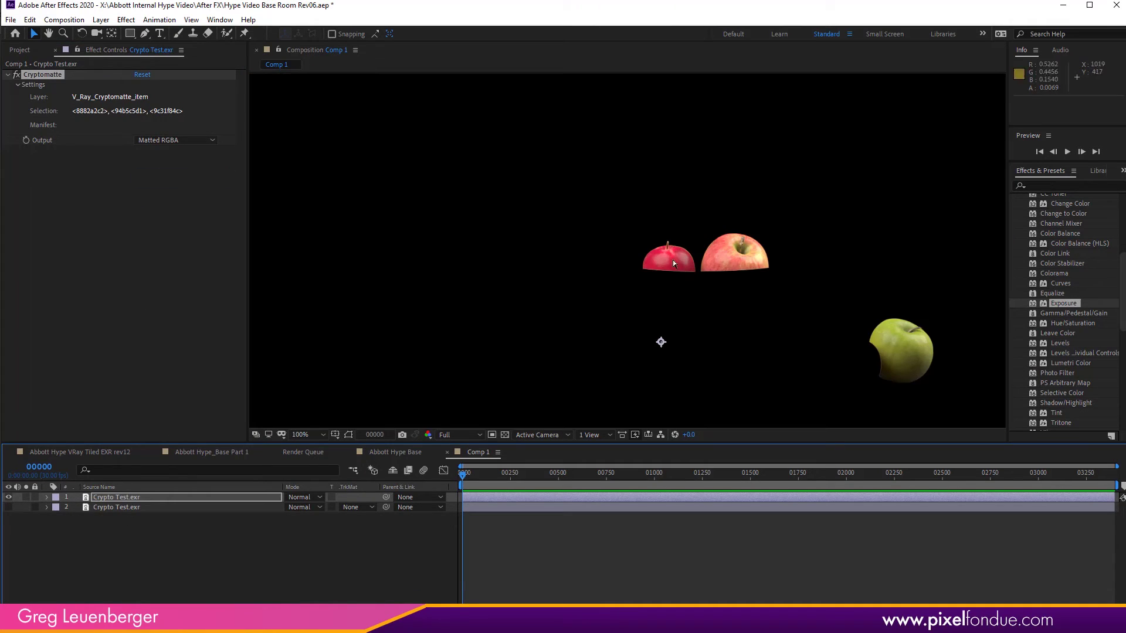
click(8, 507)
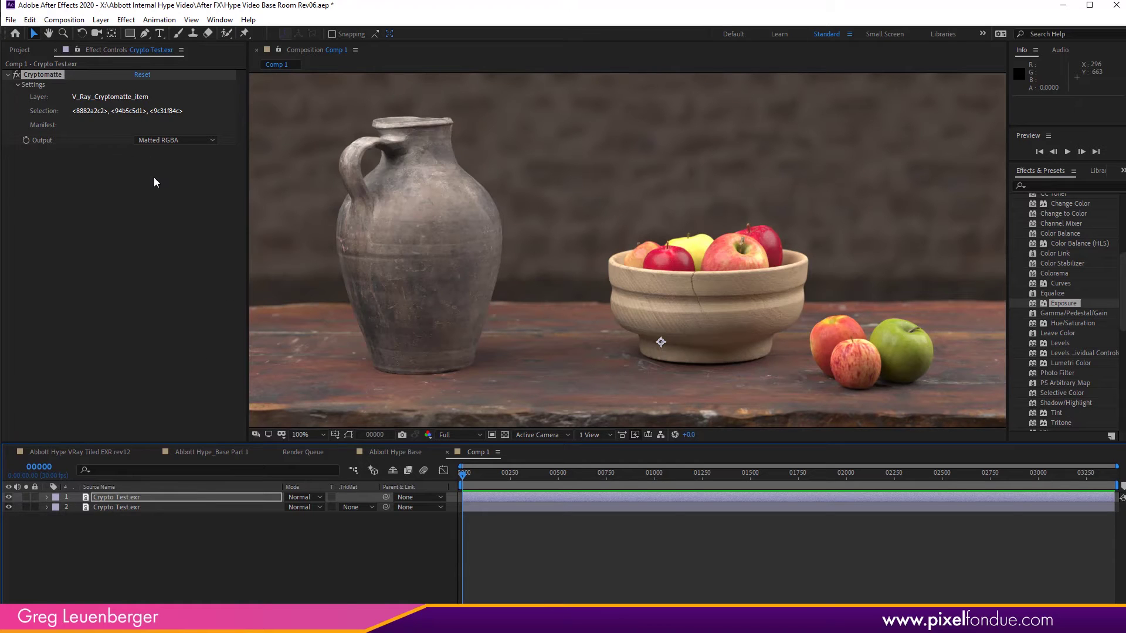
click(126, 20)
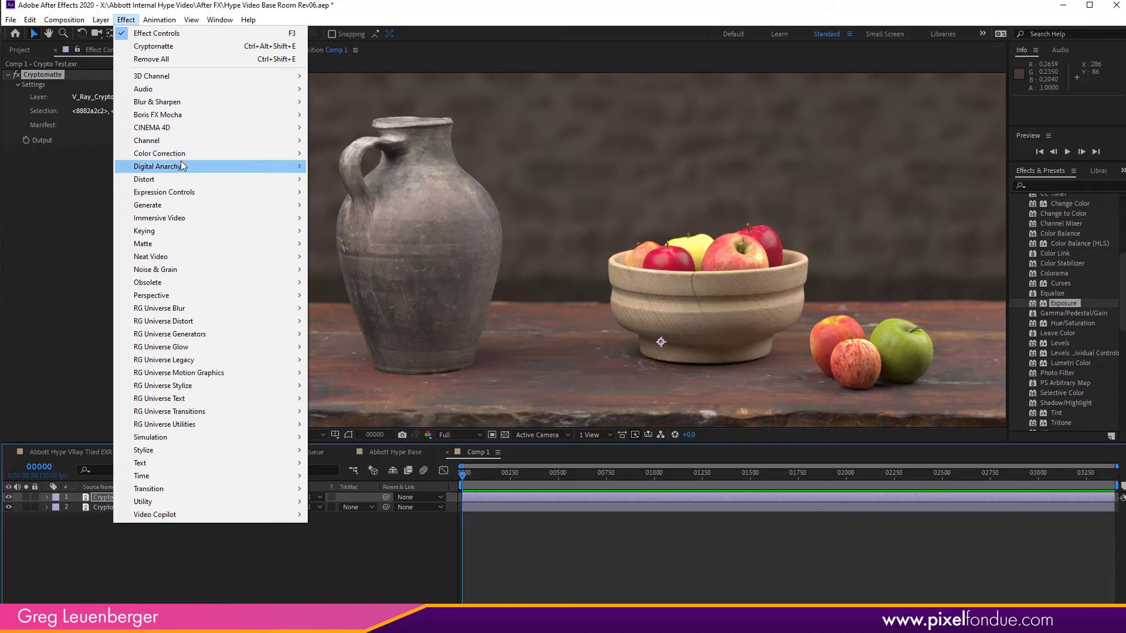
Add a Hue/Saturation effect and drag Master Hue to 0x-130.0°.
mouse_move(188, 153)
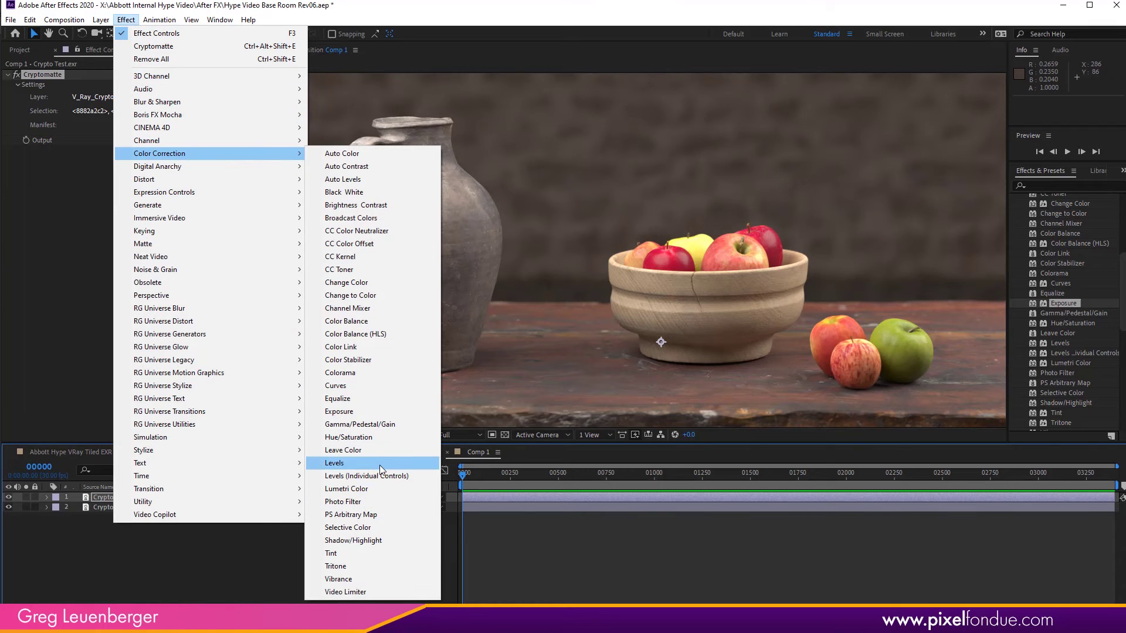
click(361, 438)
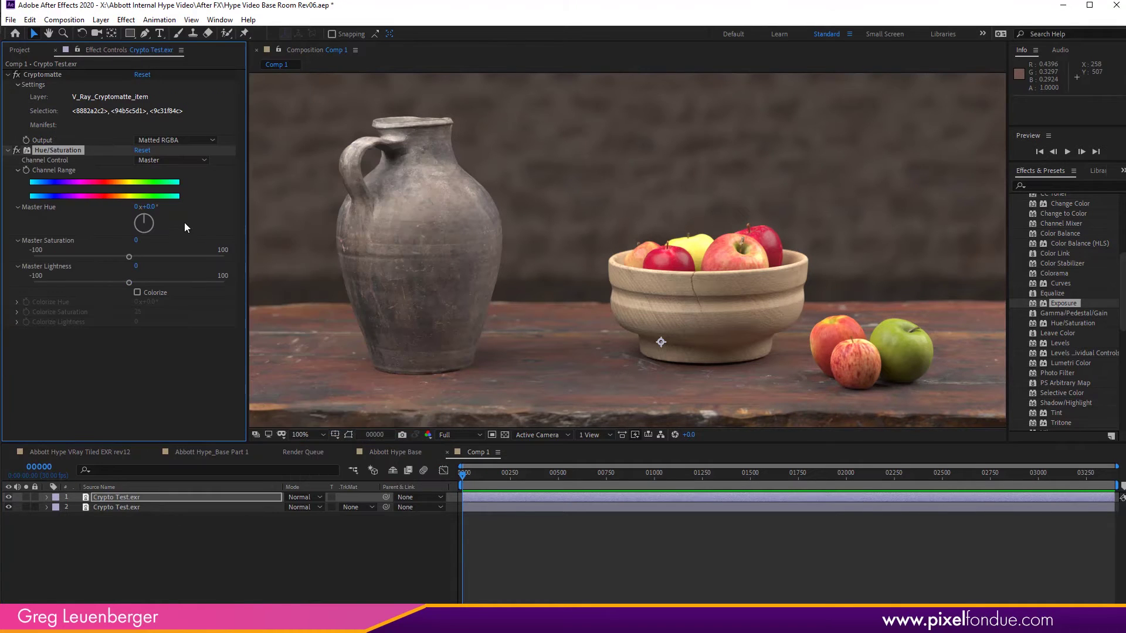
drag(147, 214, 294, 431)
click(311, 580)
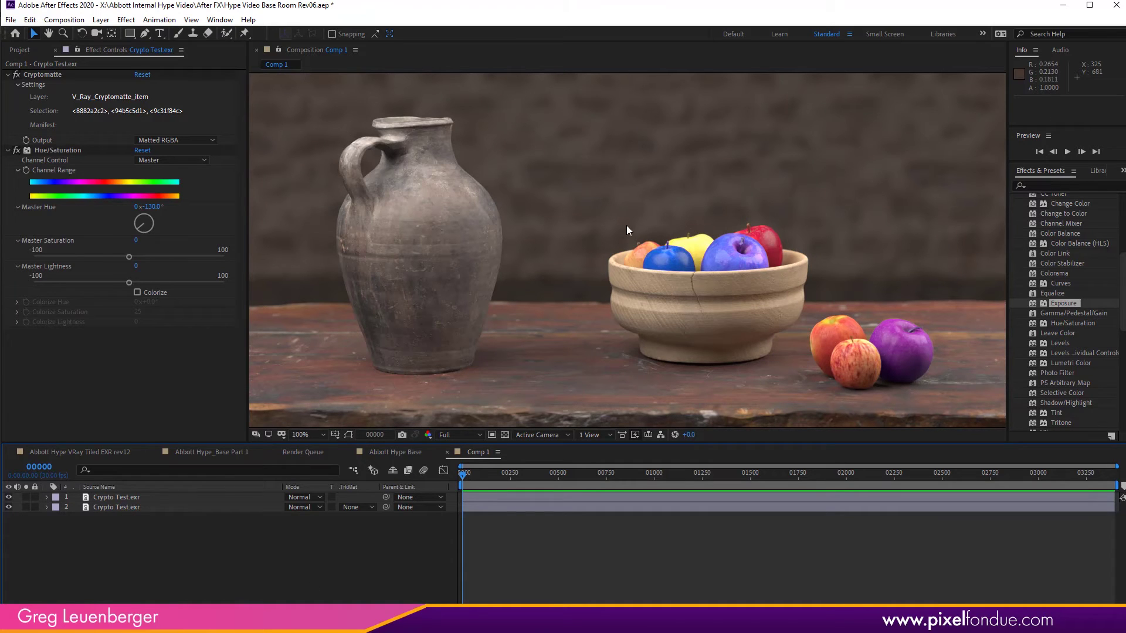
Duplicate the scene layer and name the two copies Apples and Vase.
click(124, 506)
key(ctrl+d)
click(127, 497)
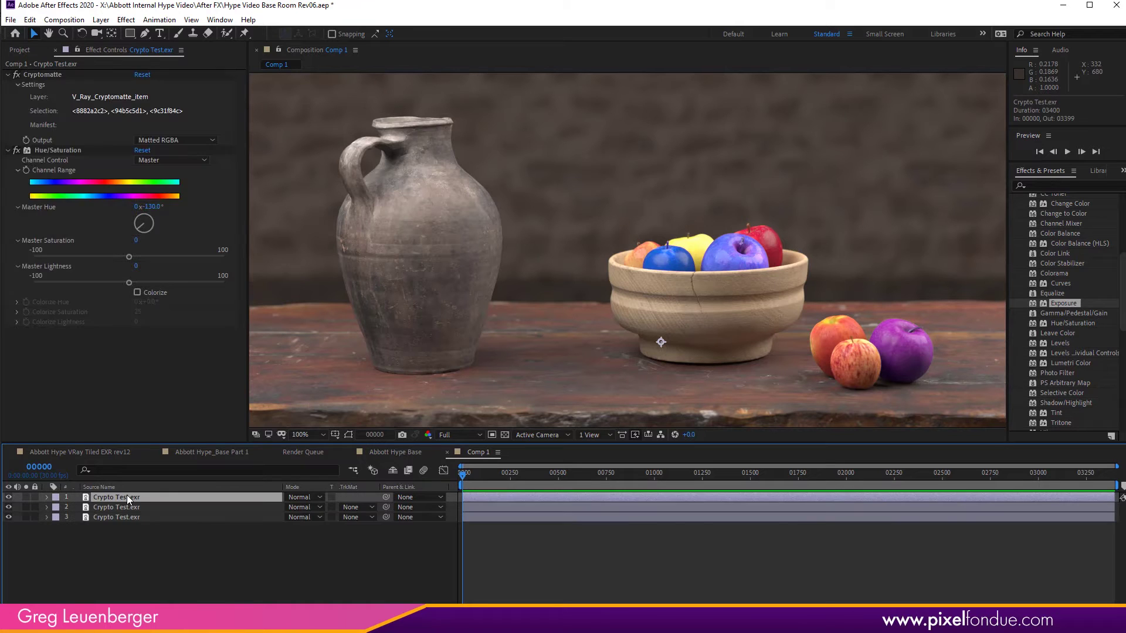
key(Return)
text(Apples)
key(Return)
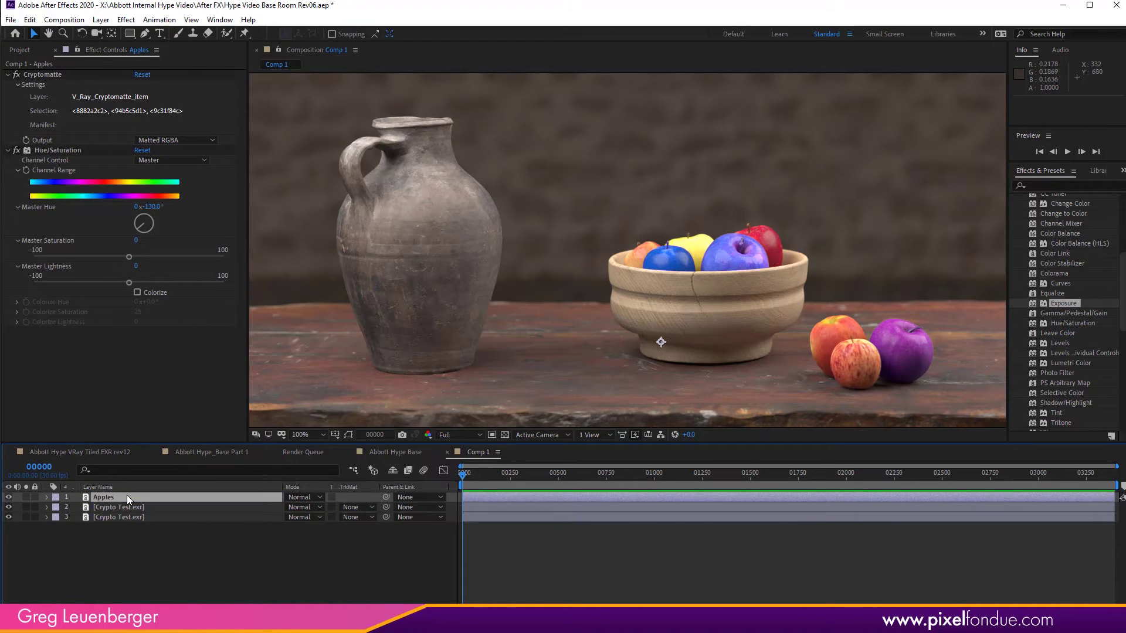
click(151, 507)
key(Return)
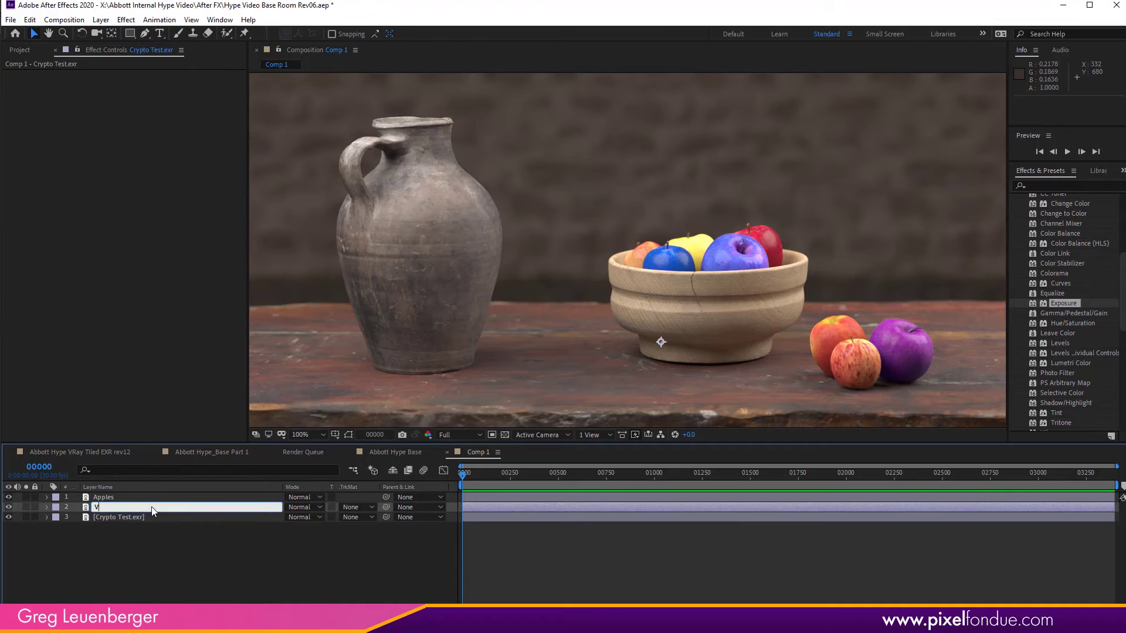
text(Vase)
key(Return)
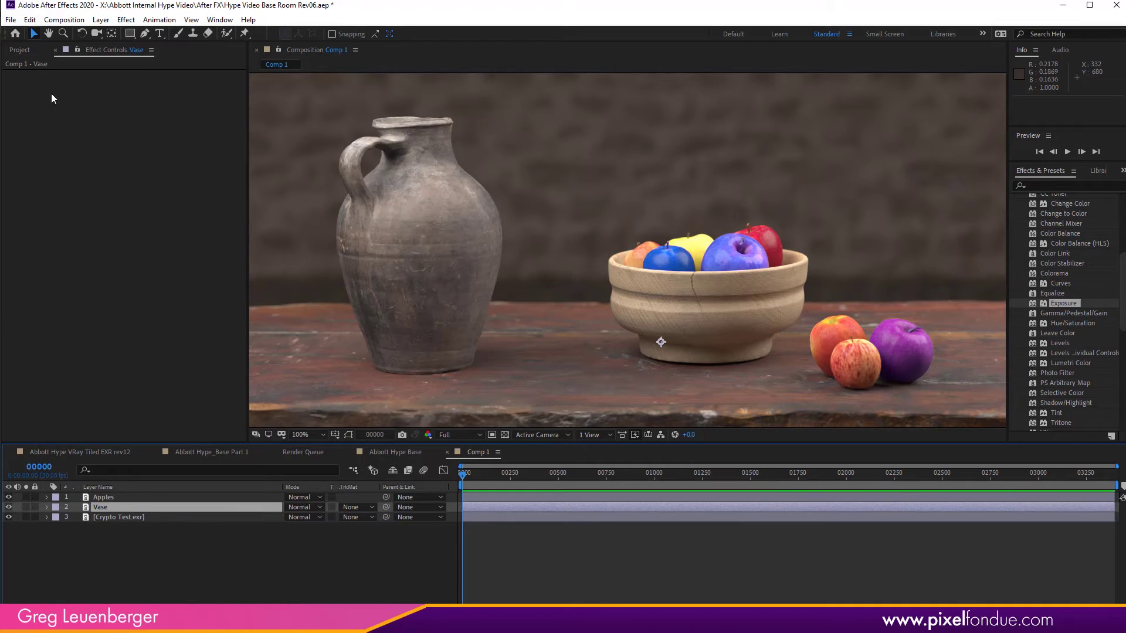
Apply Cryptomatte to the Vase layer, pick the vase, and set its output to Matte Only.
click(126, 20)
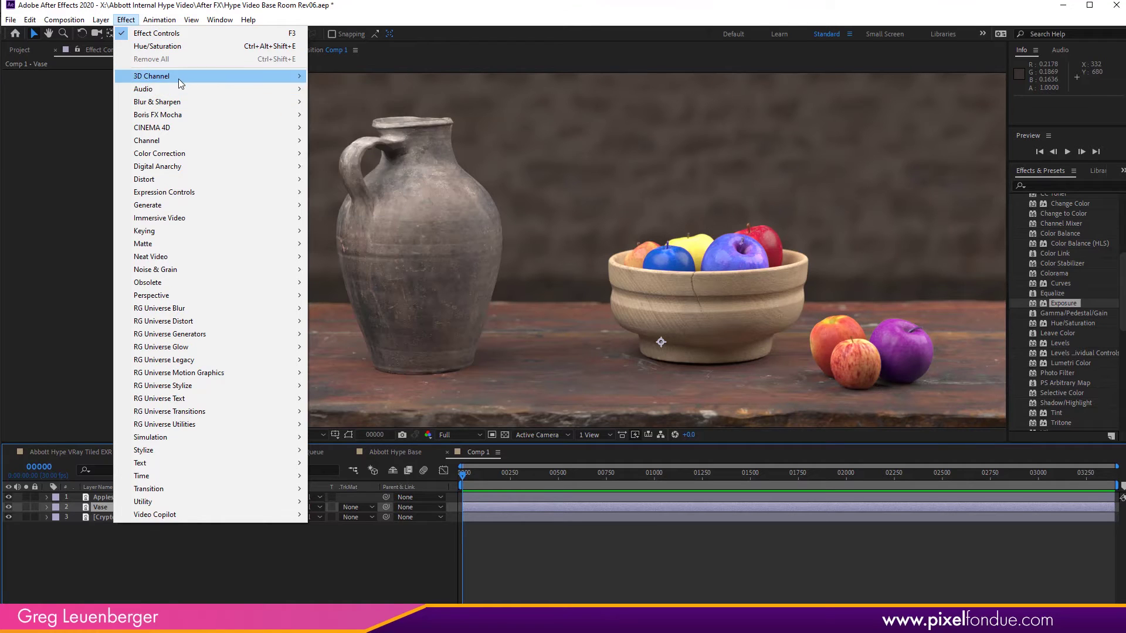
mouse_move(178, 76)
click(345, 89)
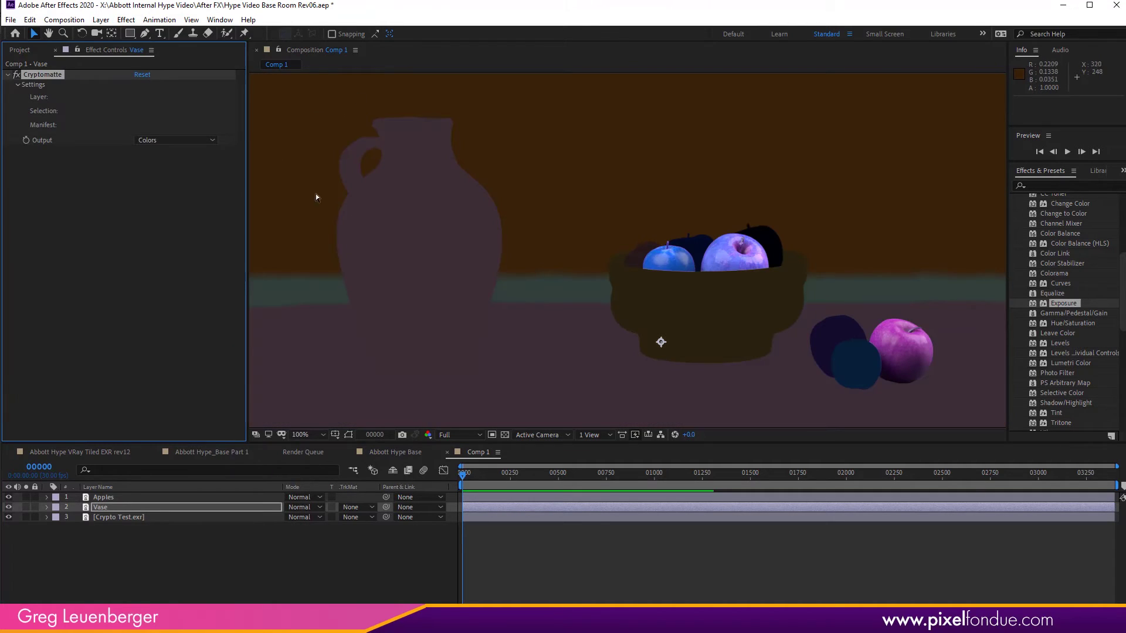
click(363, 288)
click(158, 140)
click(164, 179)
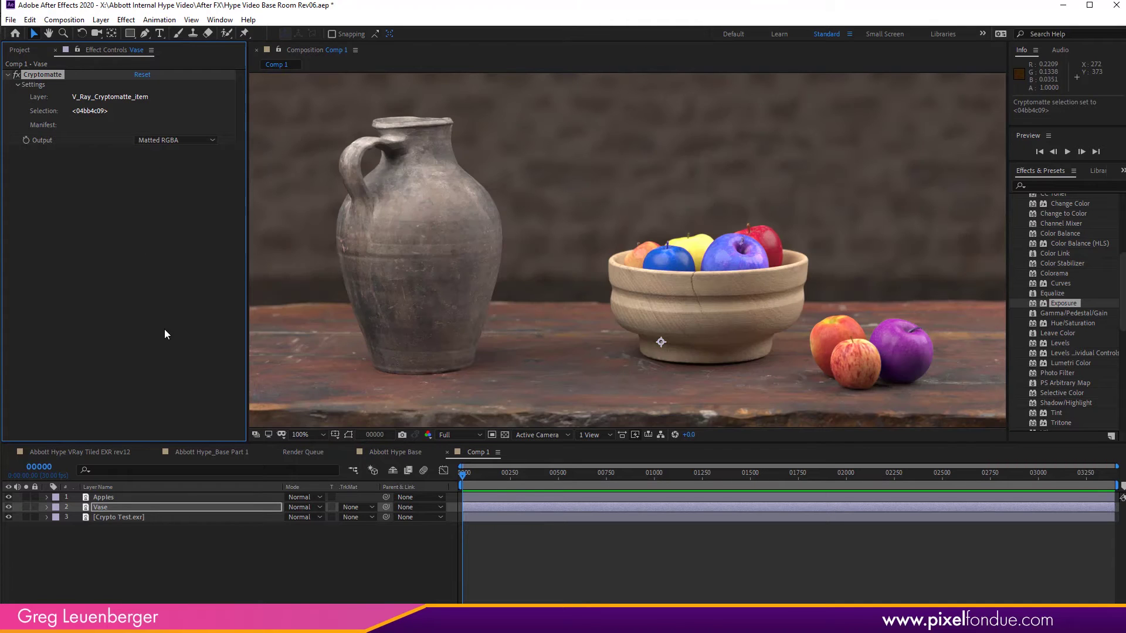
click(189, 140)
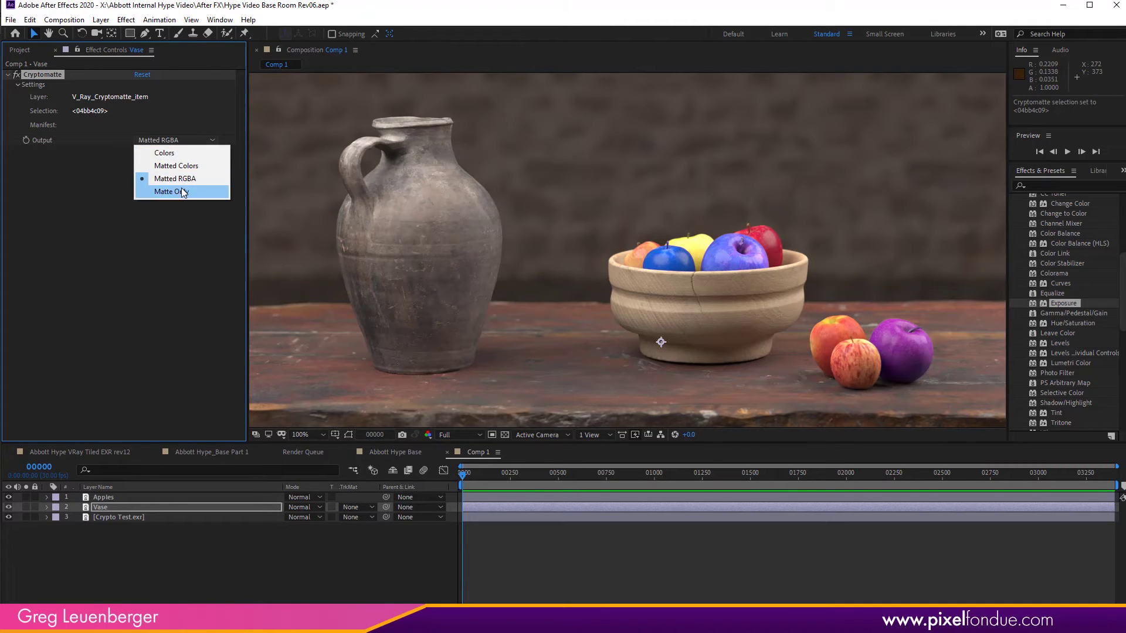
click(212, 193)
Luma-matte a new scene-layer copy with Vase and pre-compose both as 'Vase'.
click(123, 517)
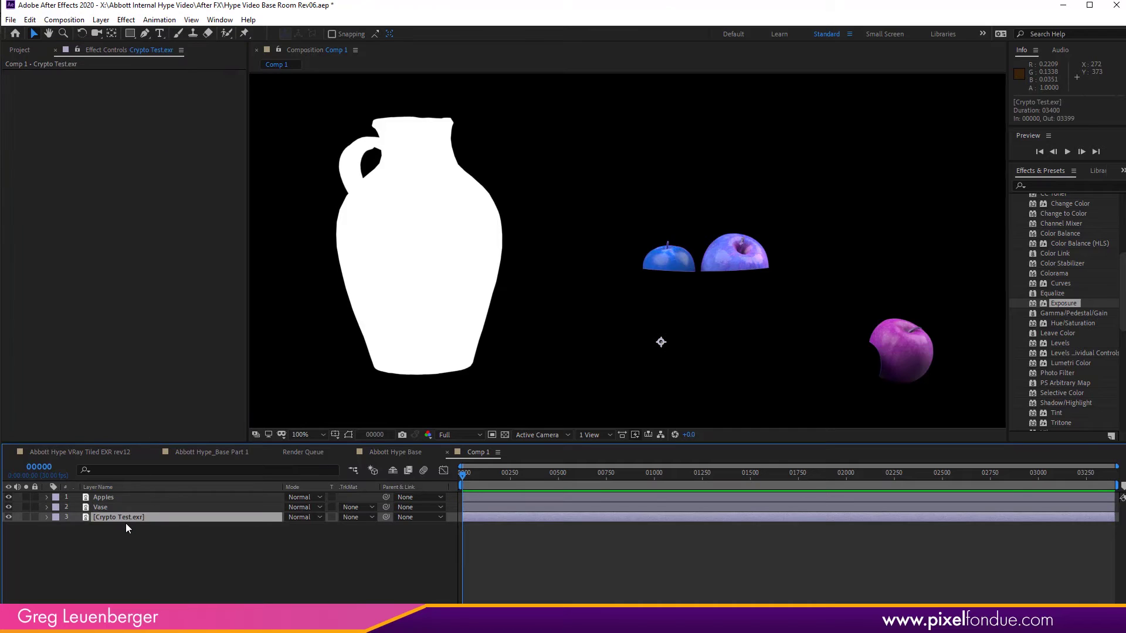
key(ctrl+d)
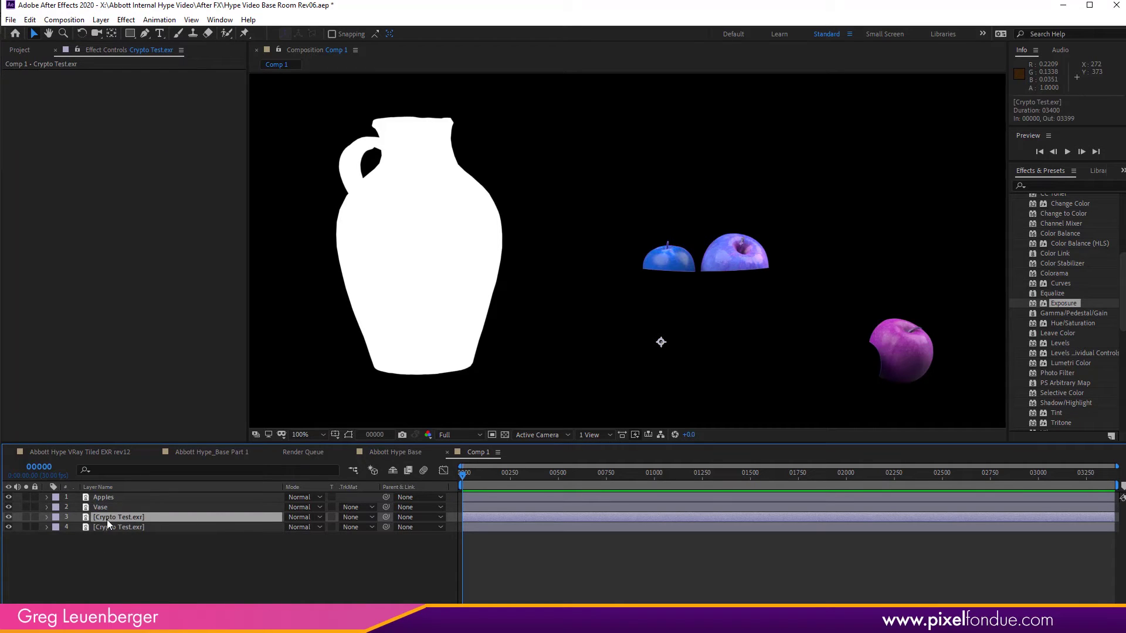
click(357, 517)
click(358, 572)
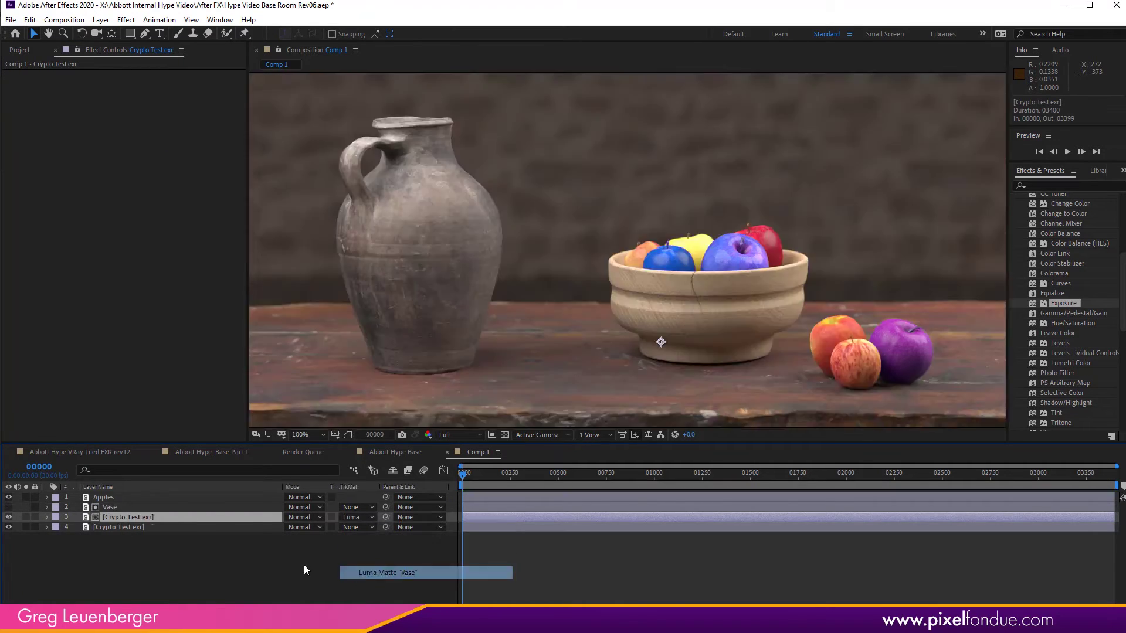
ctrl+click(122, 508)
key(ctrl+shift+c)
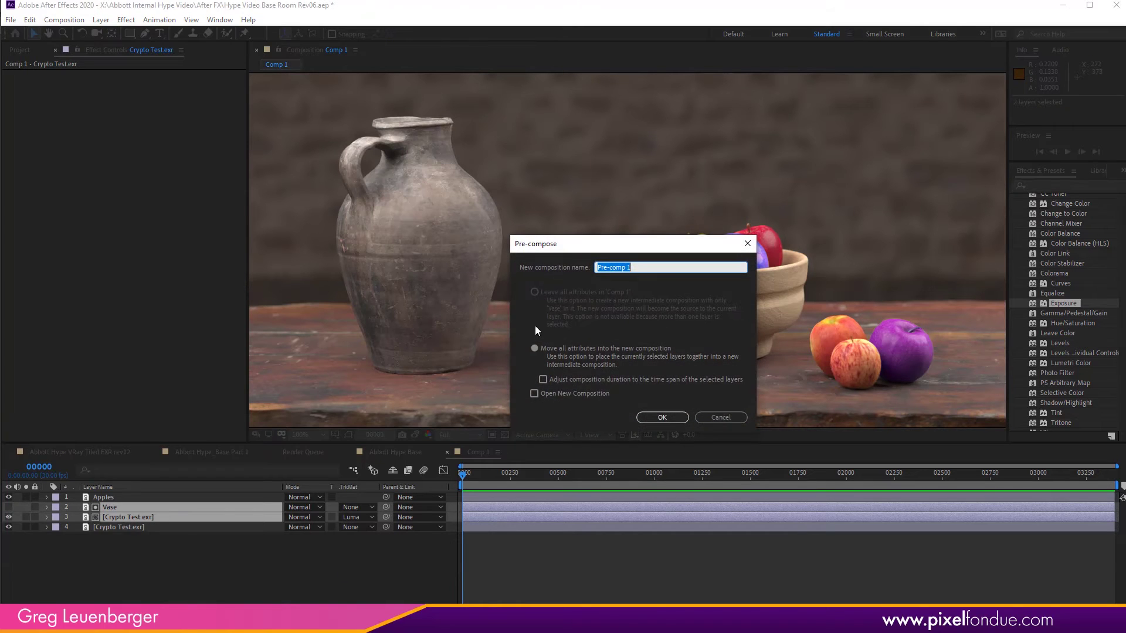
text(Vase)
key(Return)
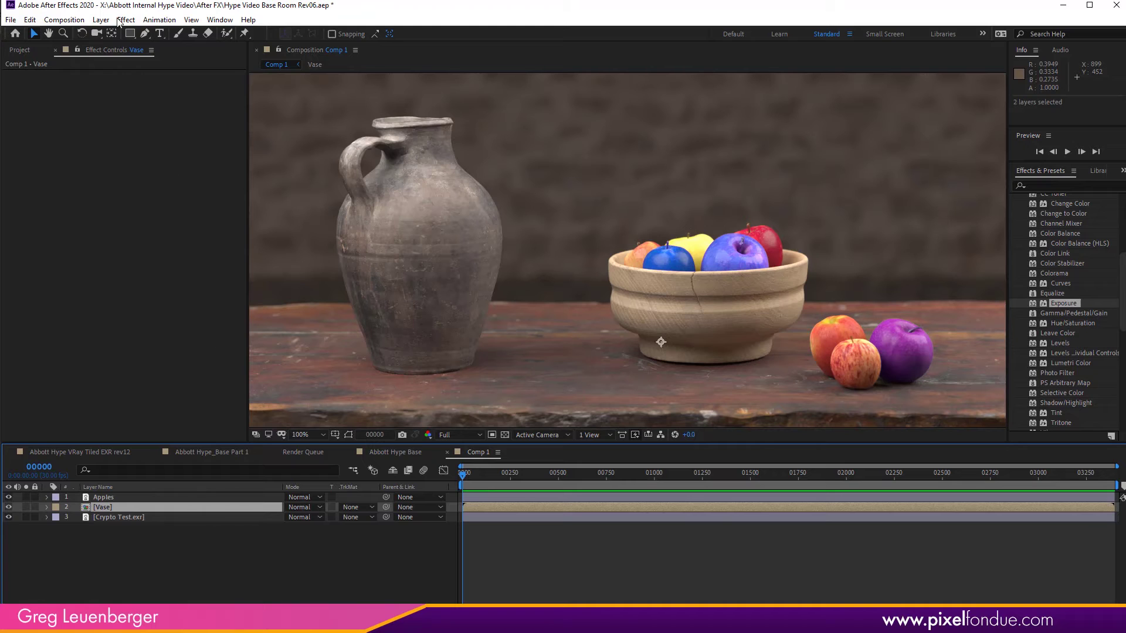
Zoom in on the vase and add a Sharpen effect to the Vase precomp.
key(z)
click(420, 233)
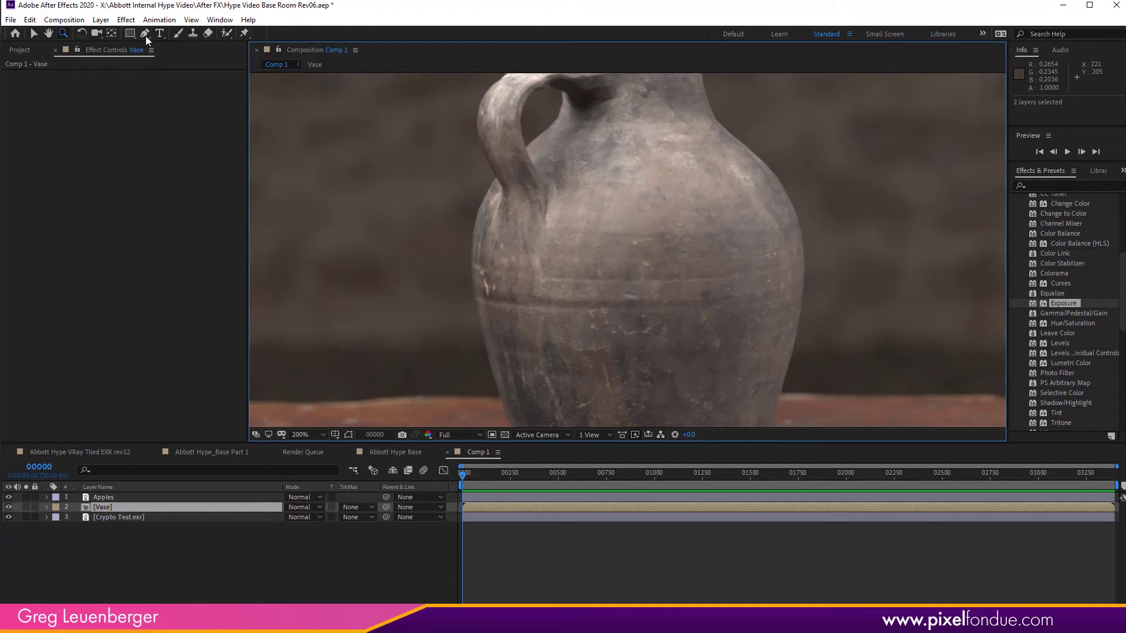
click(126, 20)
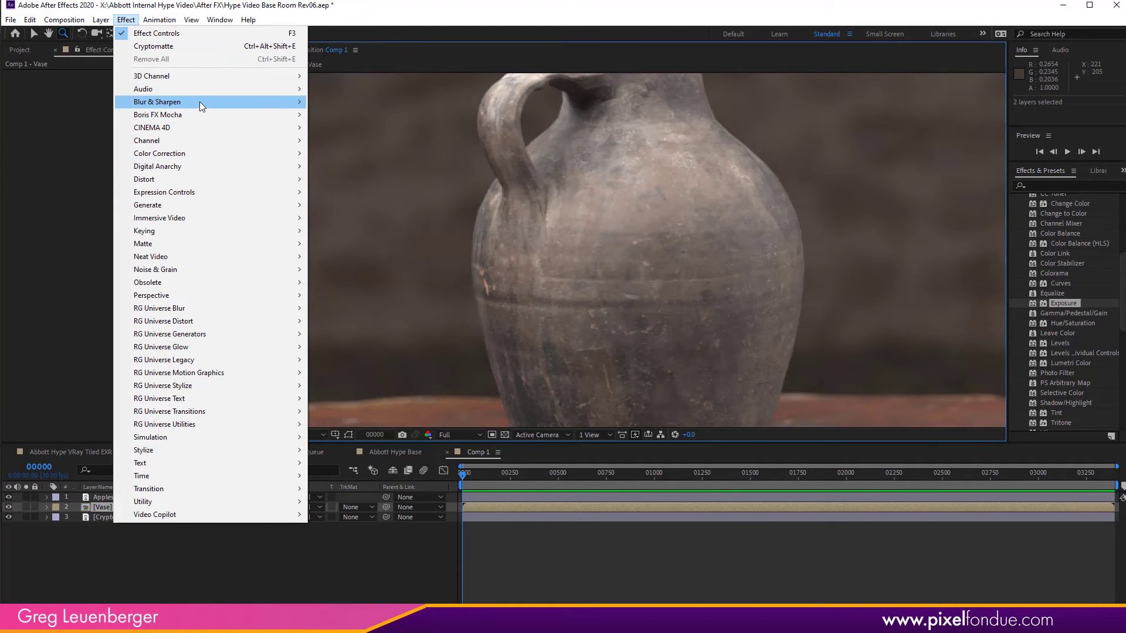
mouse_move(199, 102)
click(354, 269)
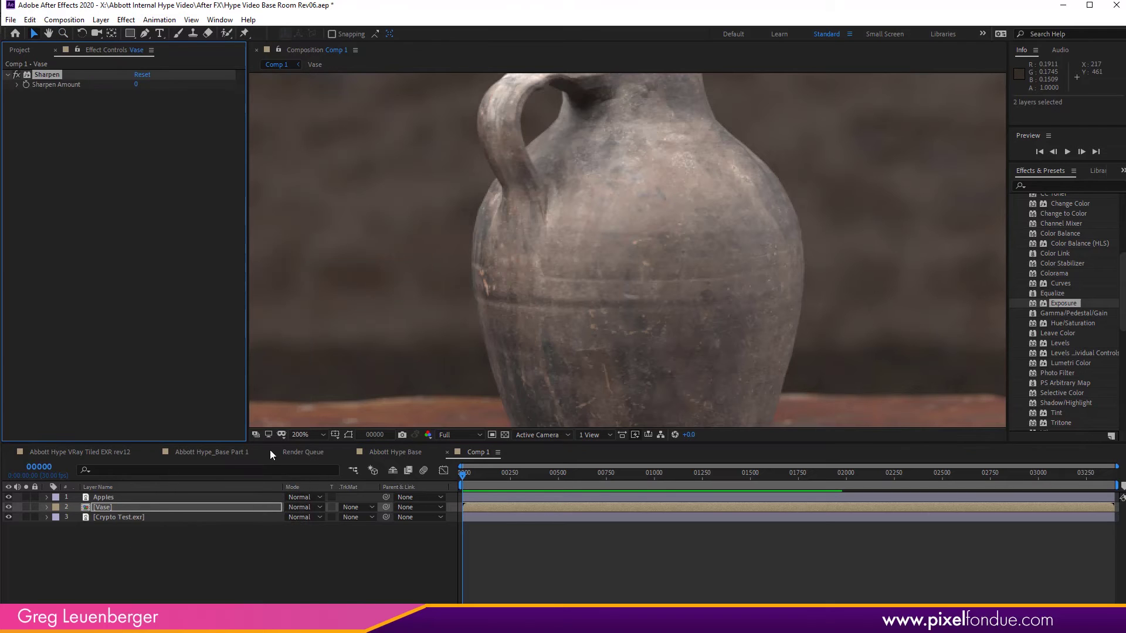
Set Sharpen Amount to 16, then zoom back out to the whole frame.
click(206, 170)
click(135, 85)
text(16)
key(Return)
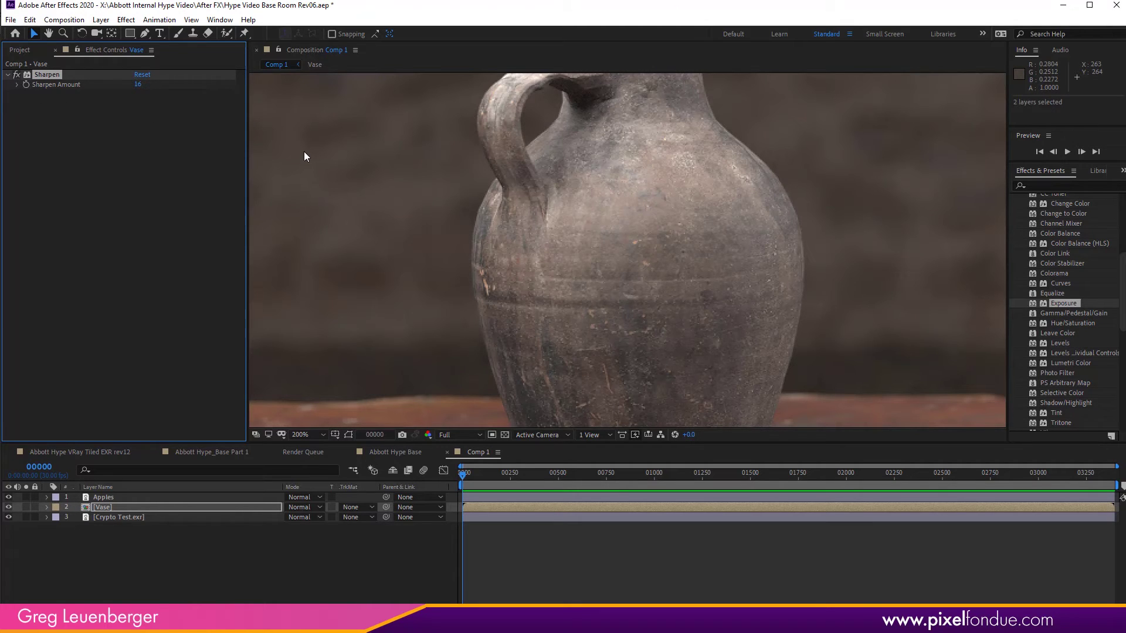
scroll(303, 152, down, 1)
key(h)
drag(645, 405, 524, 351)
key(v)
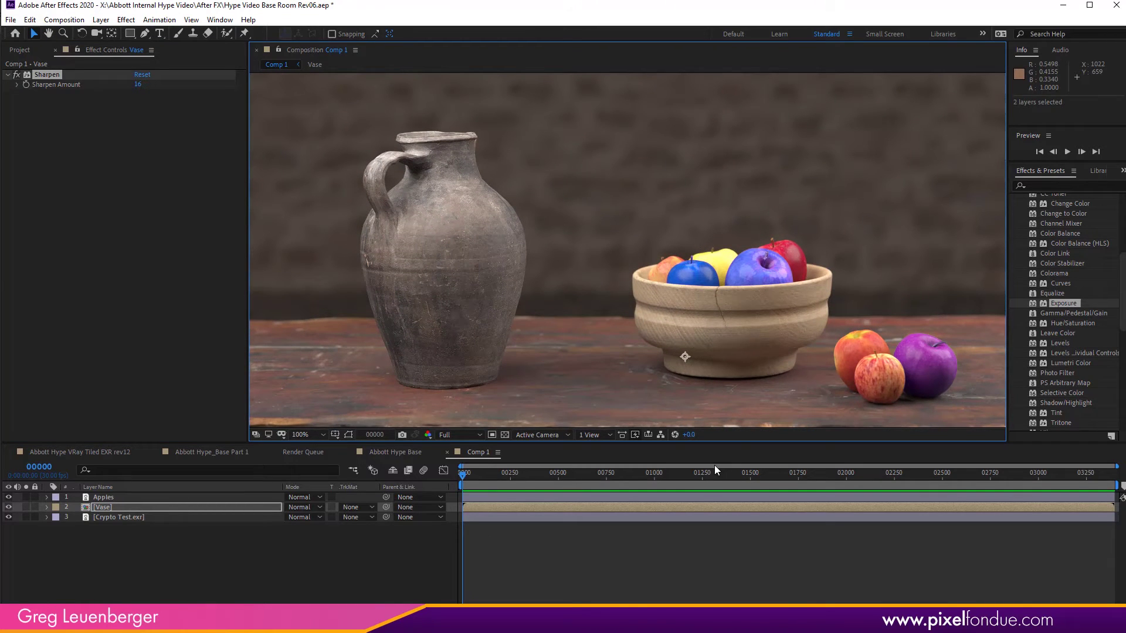
key(comma)
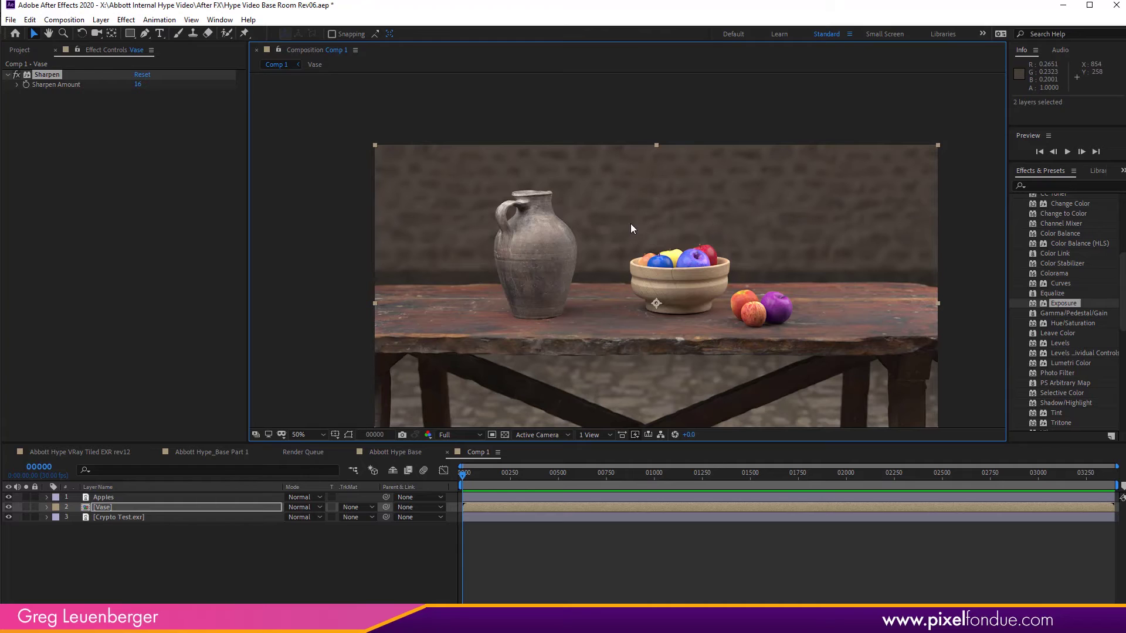
Duplicate Crypto Test.exr and use Cryptomatte to isolate the back wall and floor as Matted RGBA.
drag(644, 377, 613, 328)
click(121, 518)
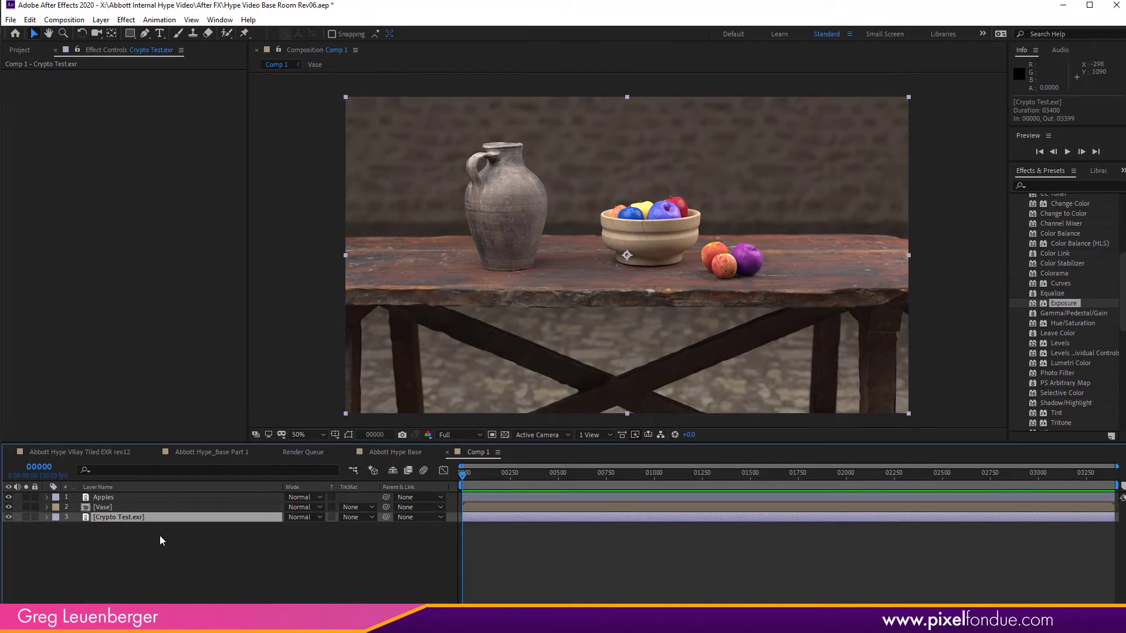
key(ctrl+d)
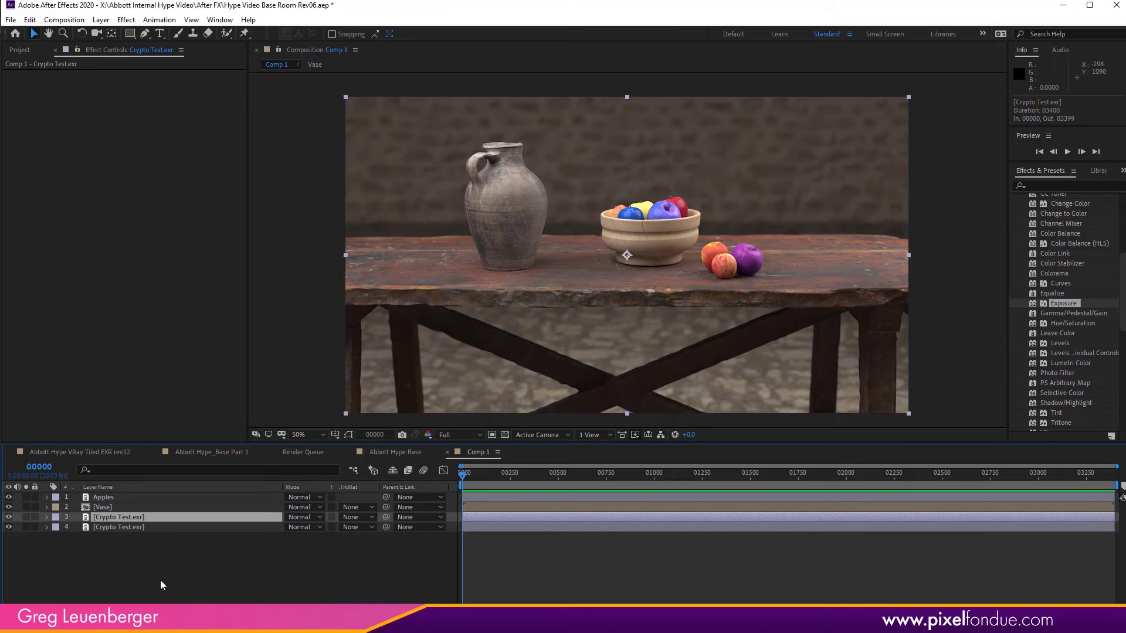
click(126, 19)
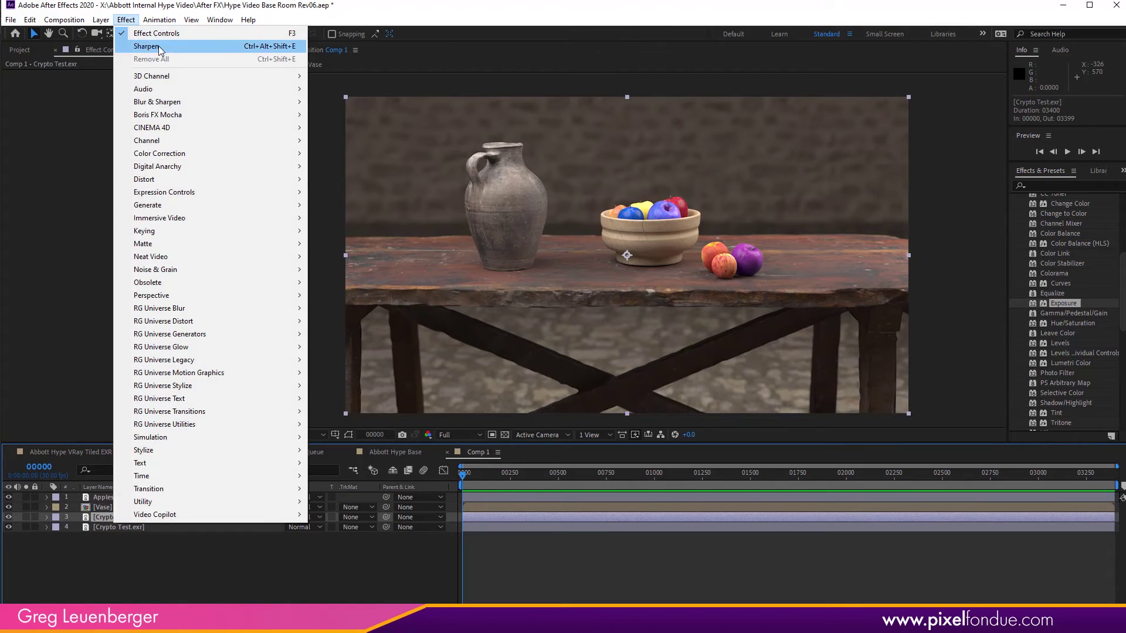
mouse_move(169, 83)
click(352, 89)
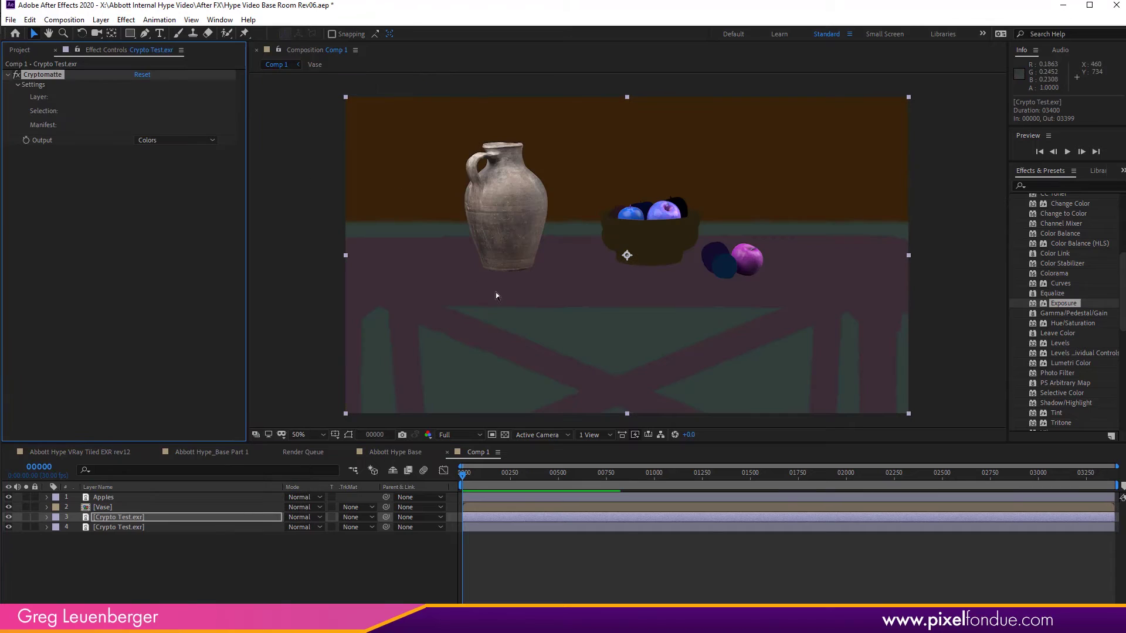
click(578, 173)
shift+click(621, 349)
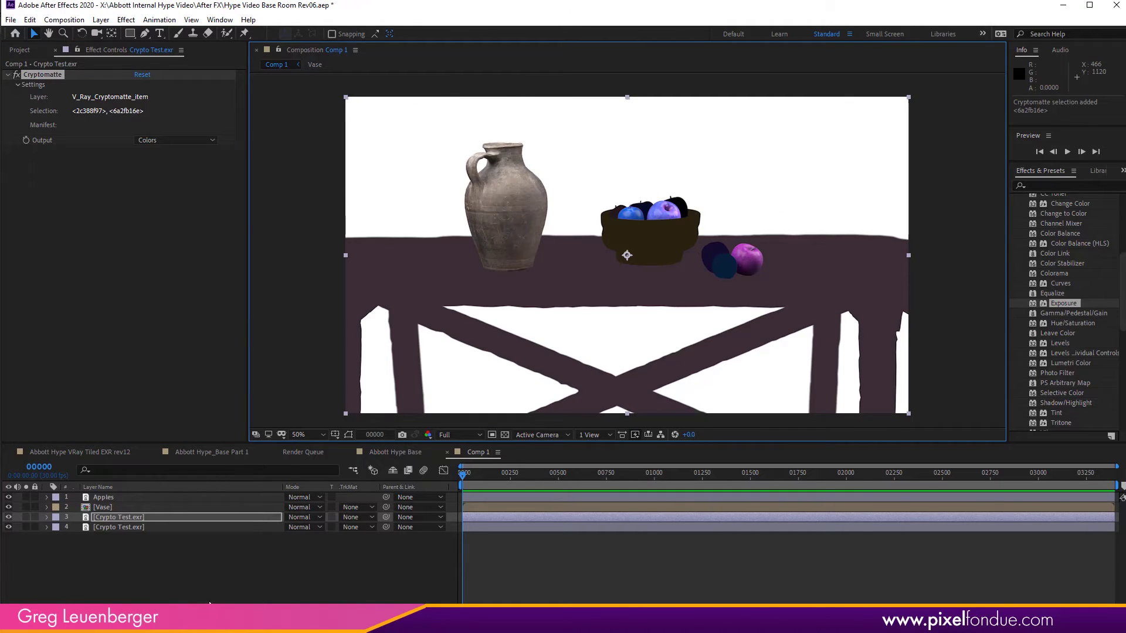
click(200, 141)
click(196, 182)
Add Exposure to the isolated wall and floor and lower it slightly.
click(126, 19)
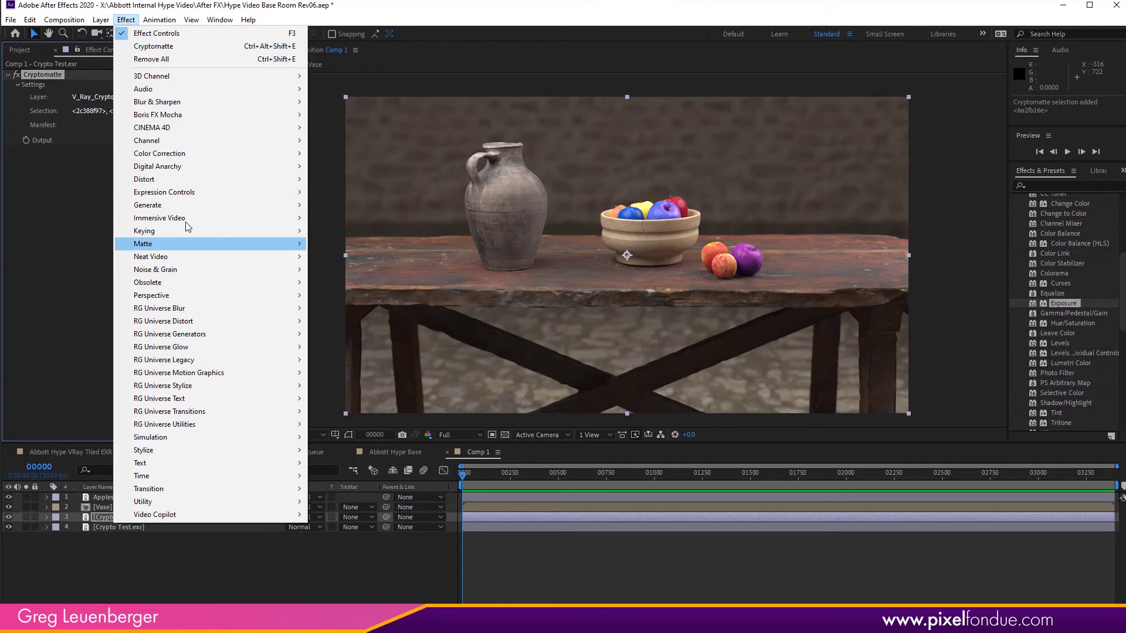
mouse_move(188, 153)
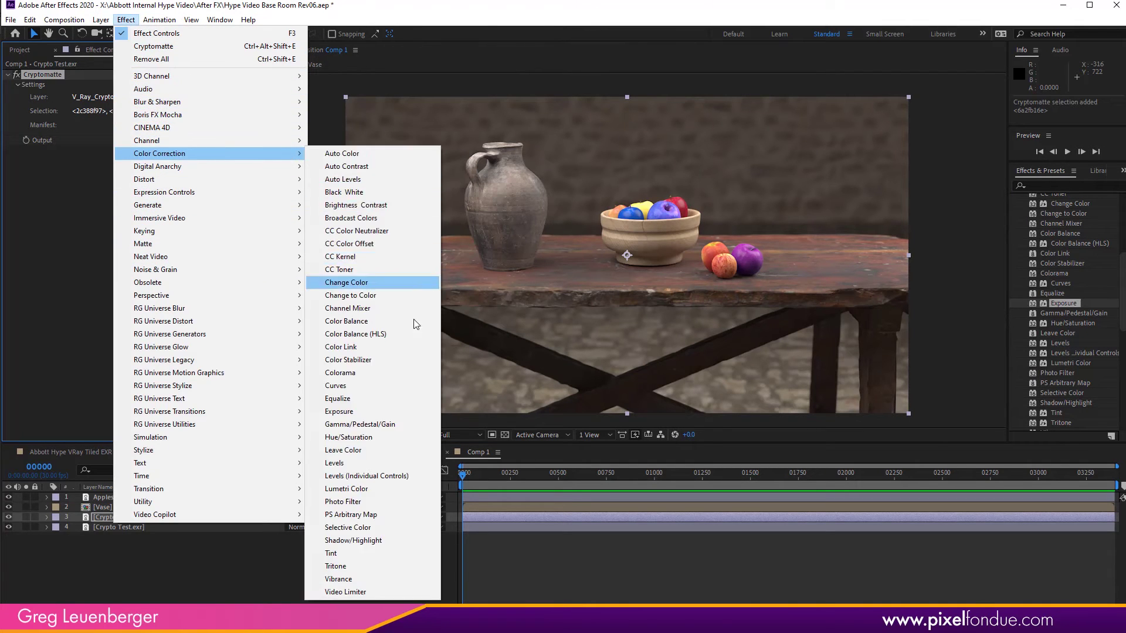
click(360, 411)
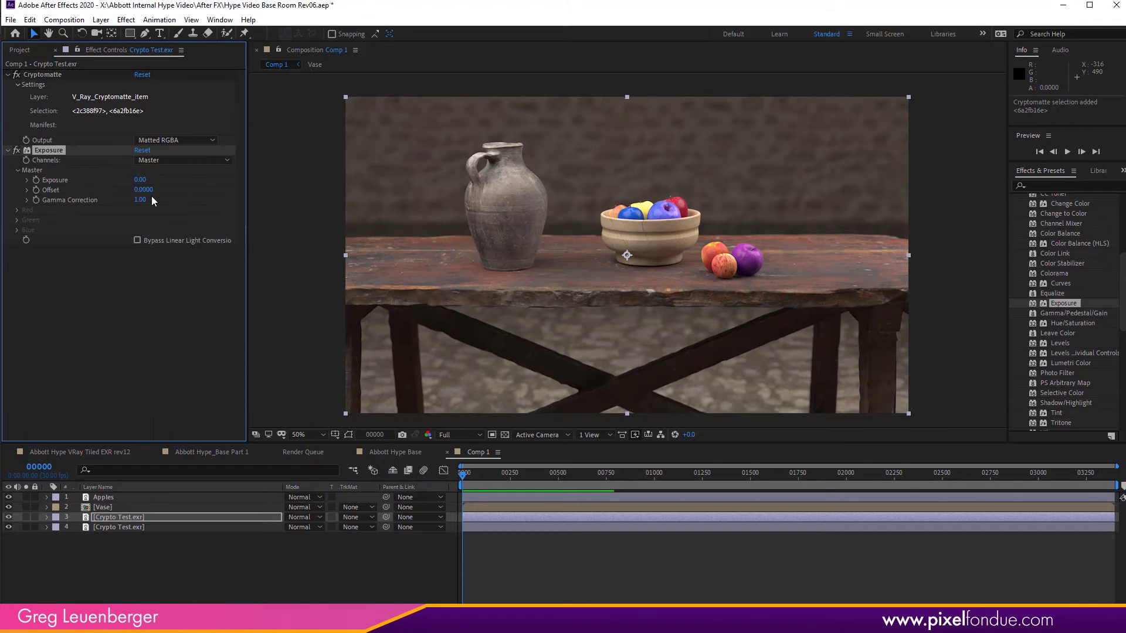
drag(141, 180, 23, 183)
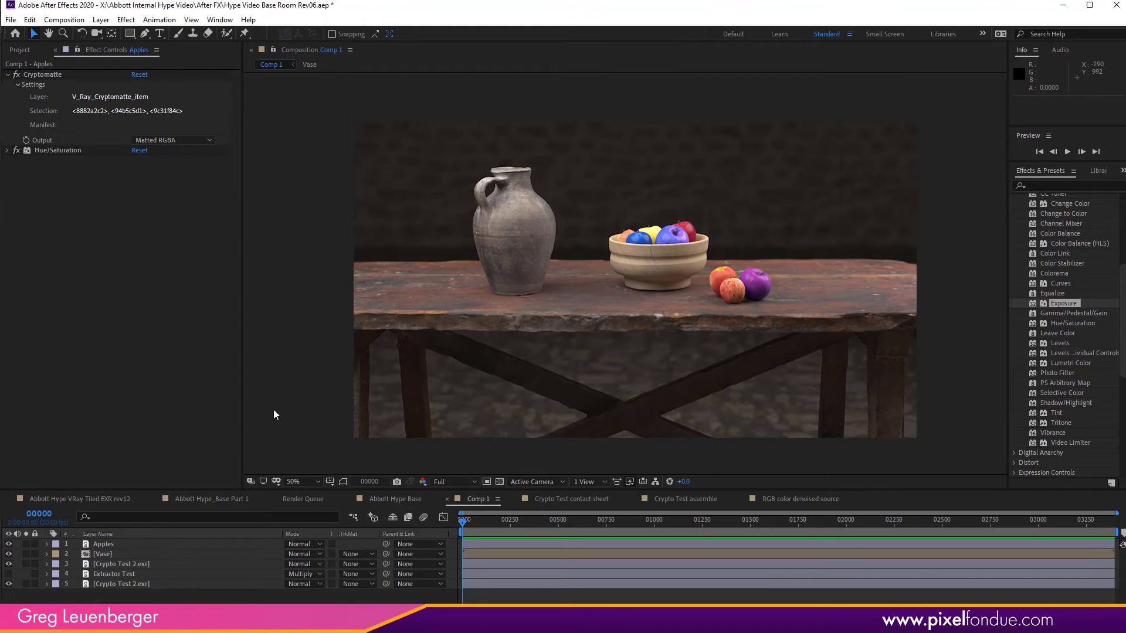
Zoom to 200% on the apple bowl and duplicate Apples as Apples 2.
key(period)
key(period)
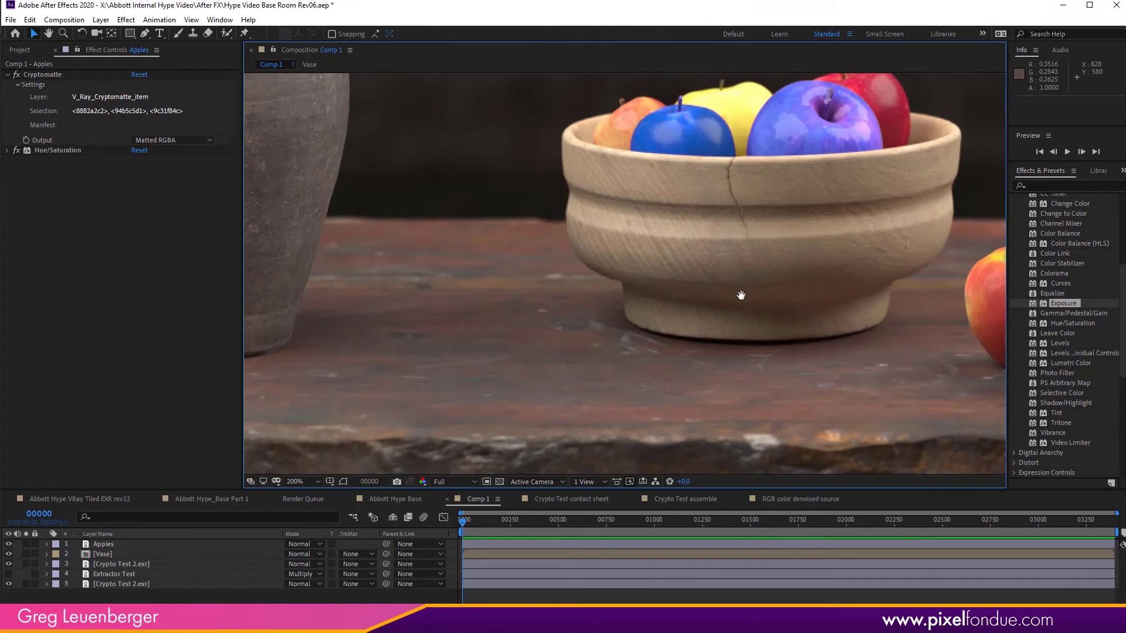
drag(749, 296, 463, 335)
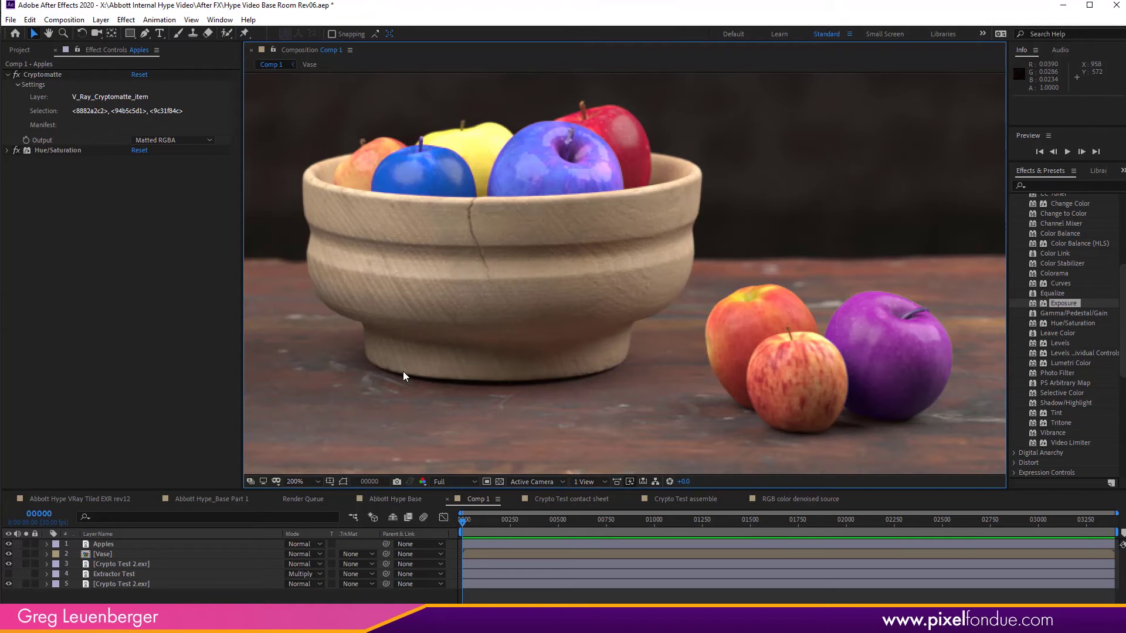
click(109, 545)
key(ctrl+d)
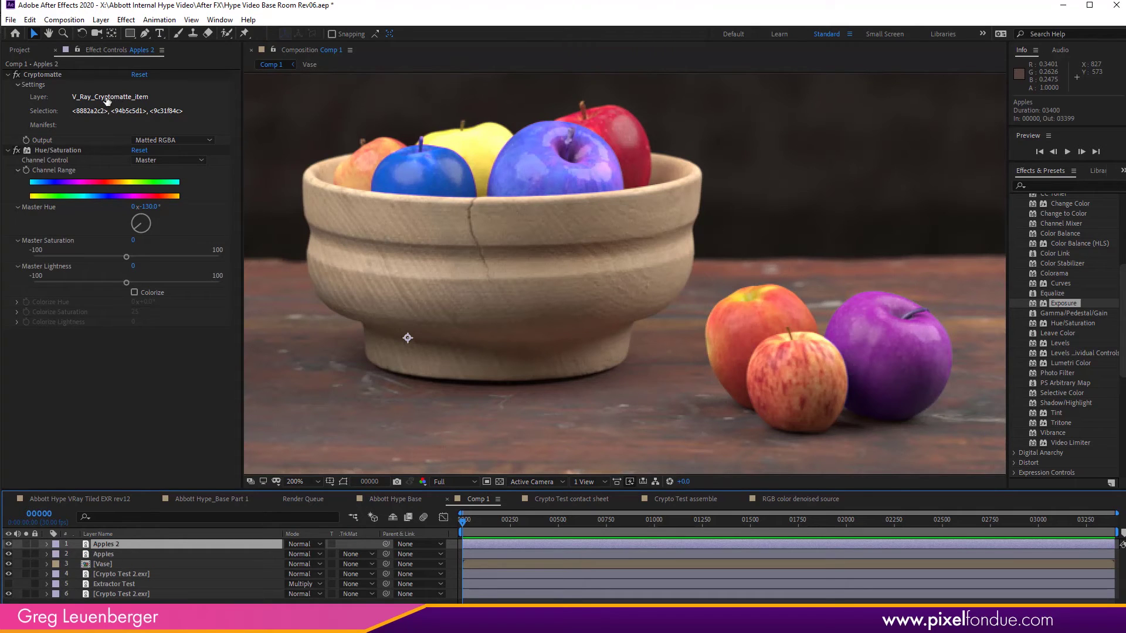
Set Apples 2's Cryptomatte output to Colors, test the front apple, and open its settings.
click(7, 151)
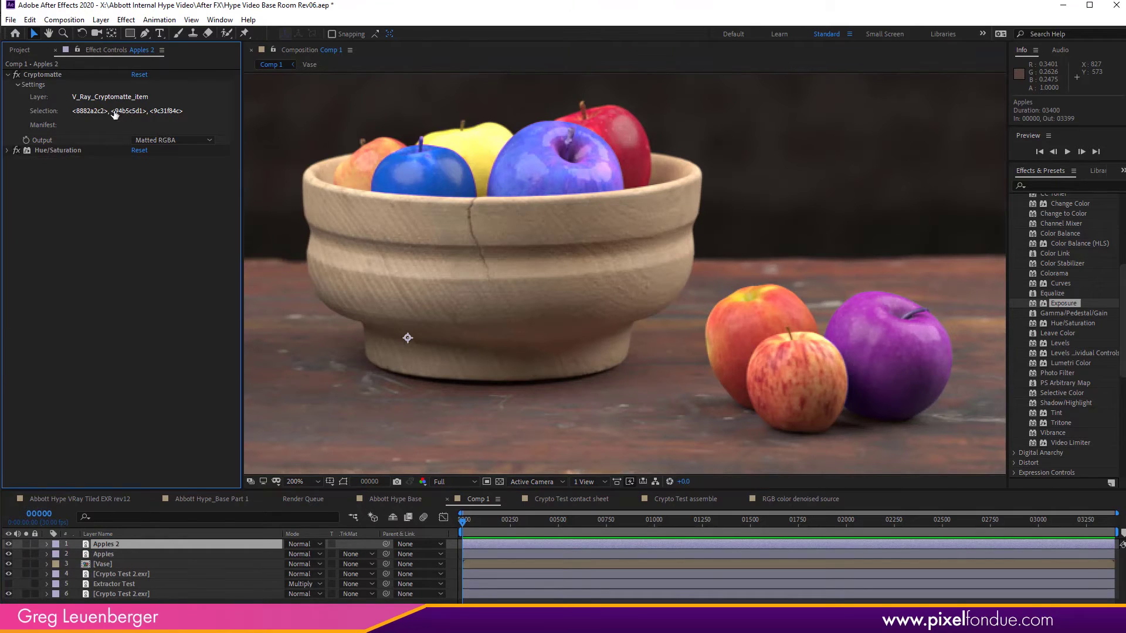
click(177, 143)
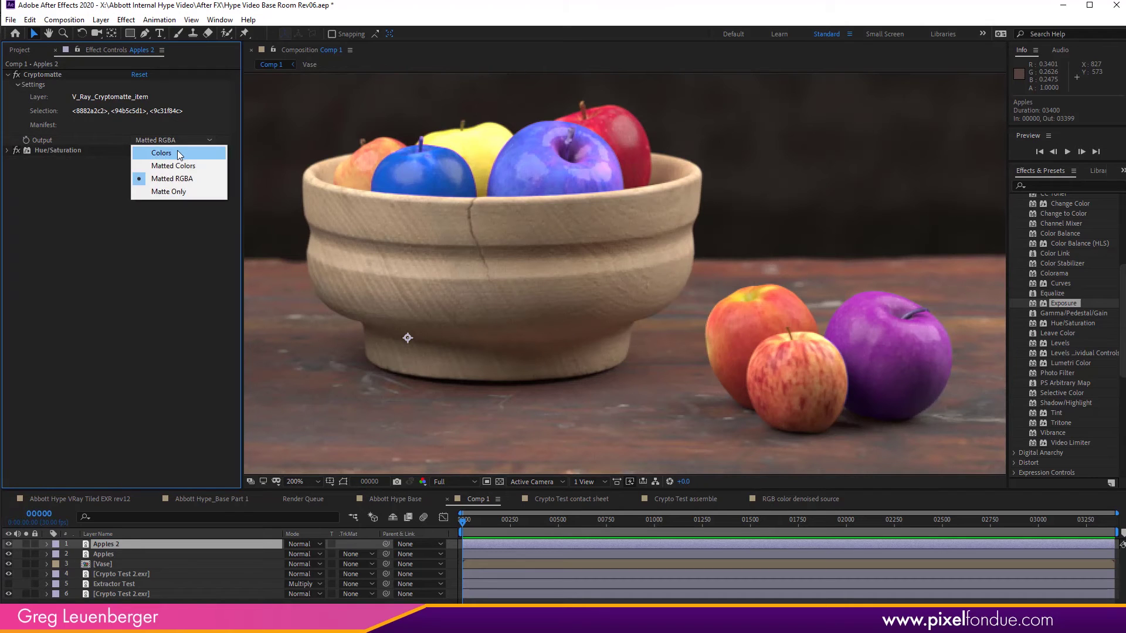
click(181, 151)
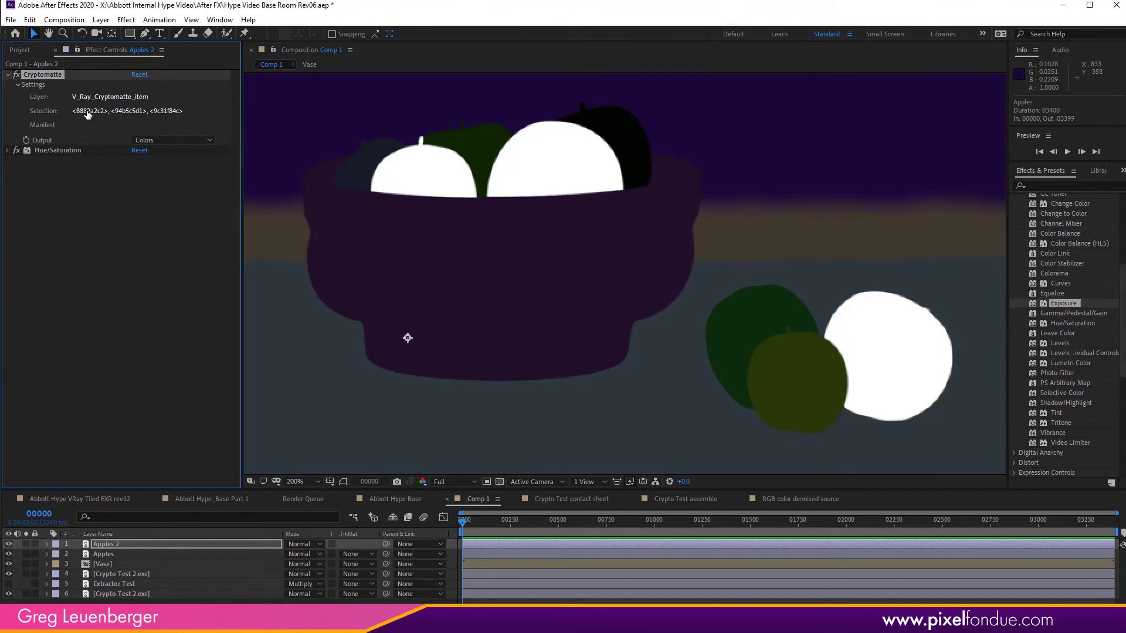
alt+click(798, 387)
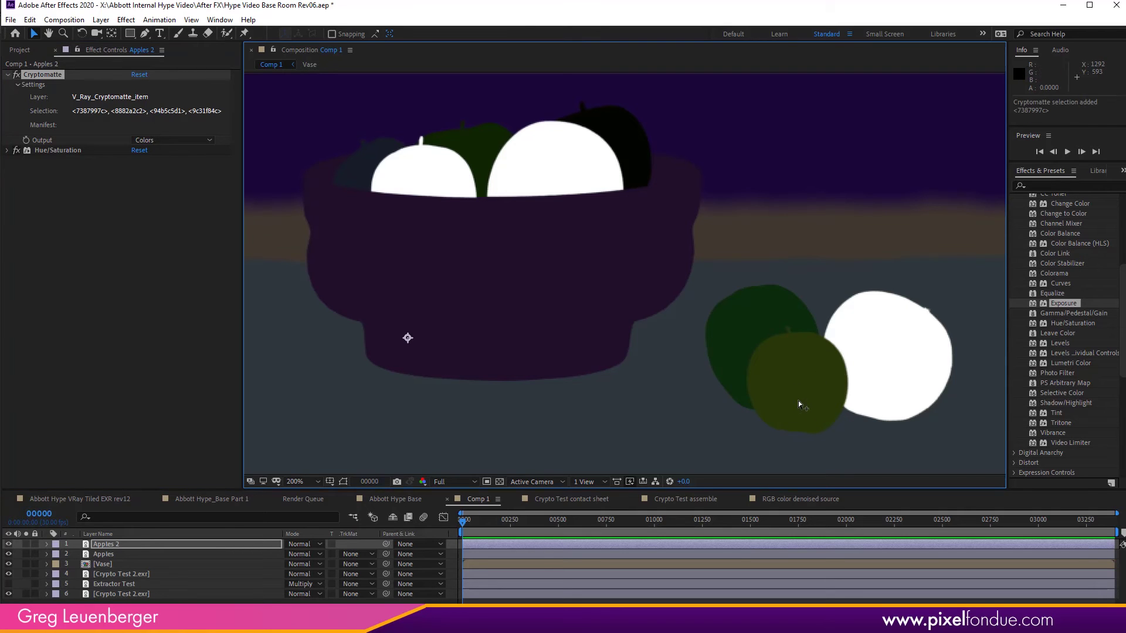
click(798, 400)
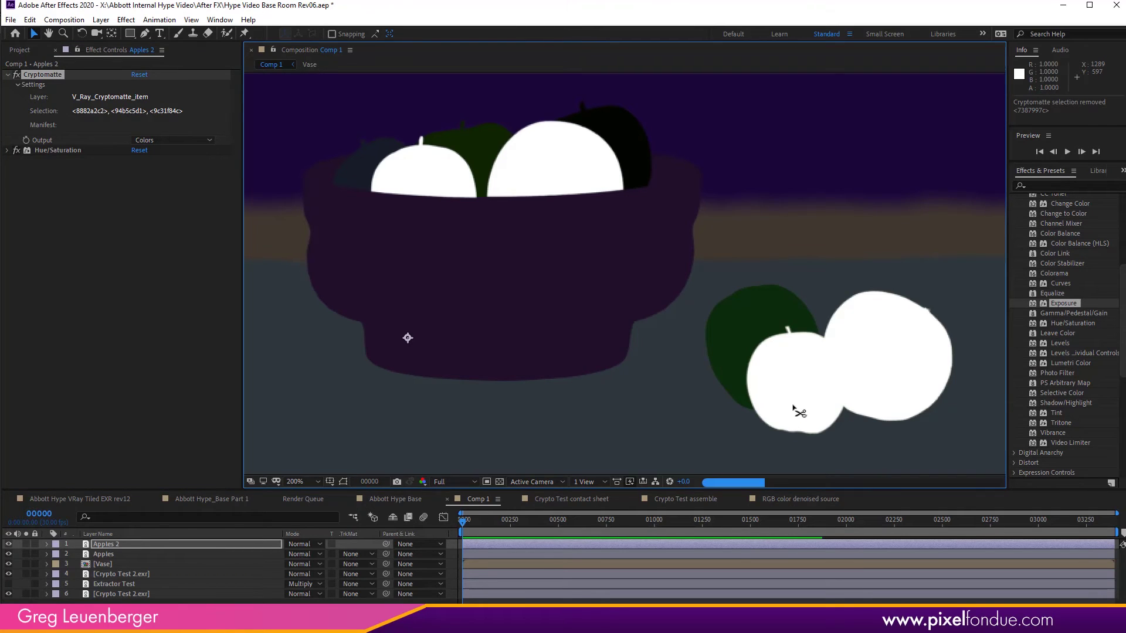
alt+click(795, 405)
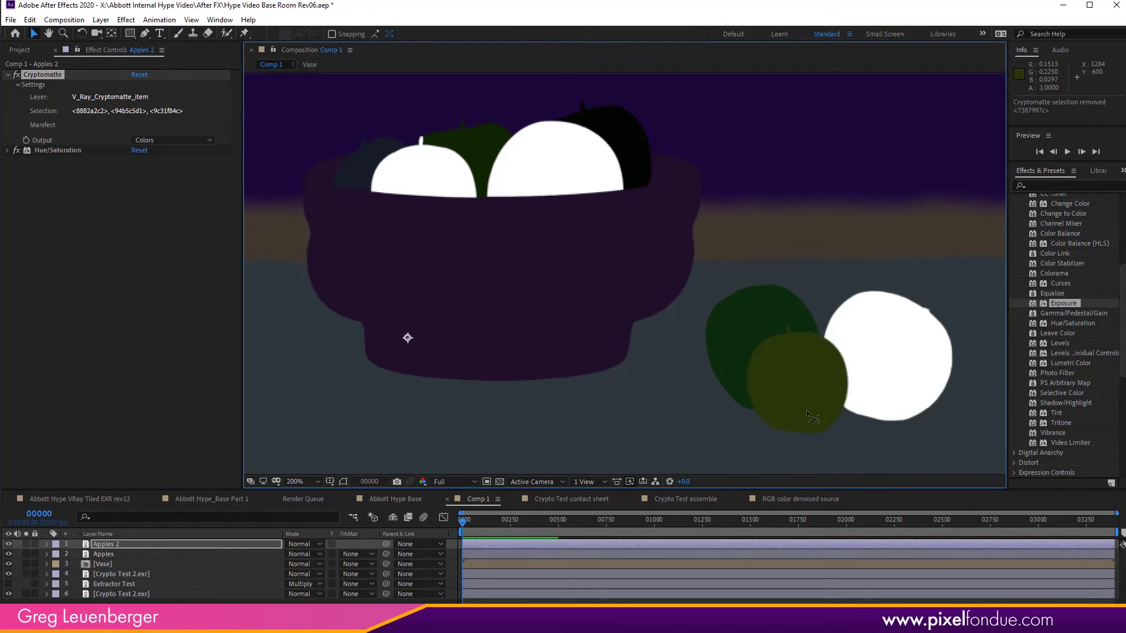
click(115, 101)
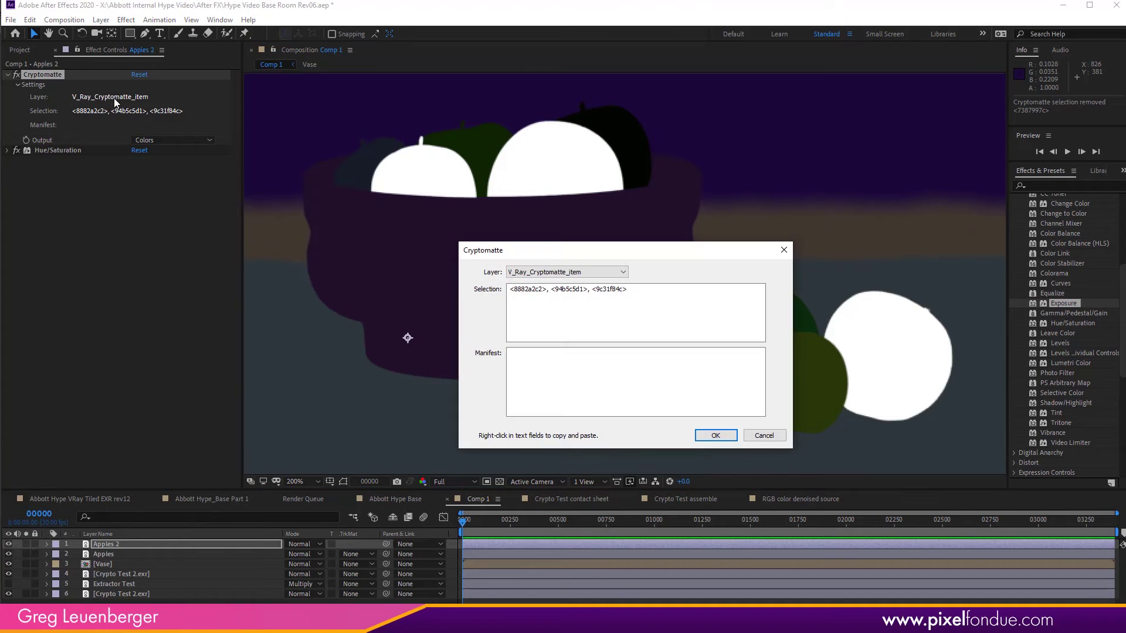
Switch the Cryptomatte layer to V_Ray_Cryptomatte_material and pick the apple material.
click(564, 272)
click(567, 292)
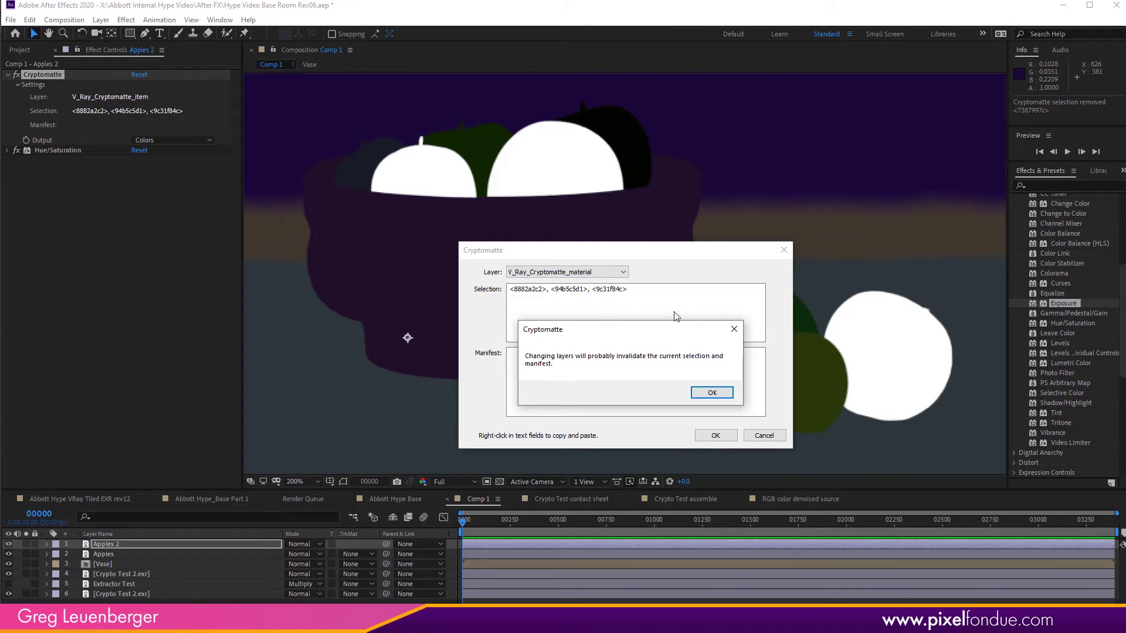
click(712, 392)
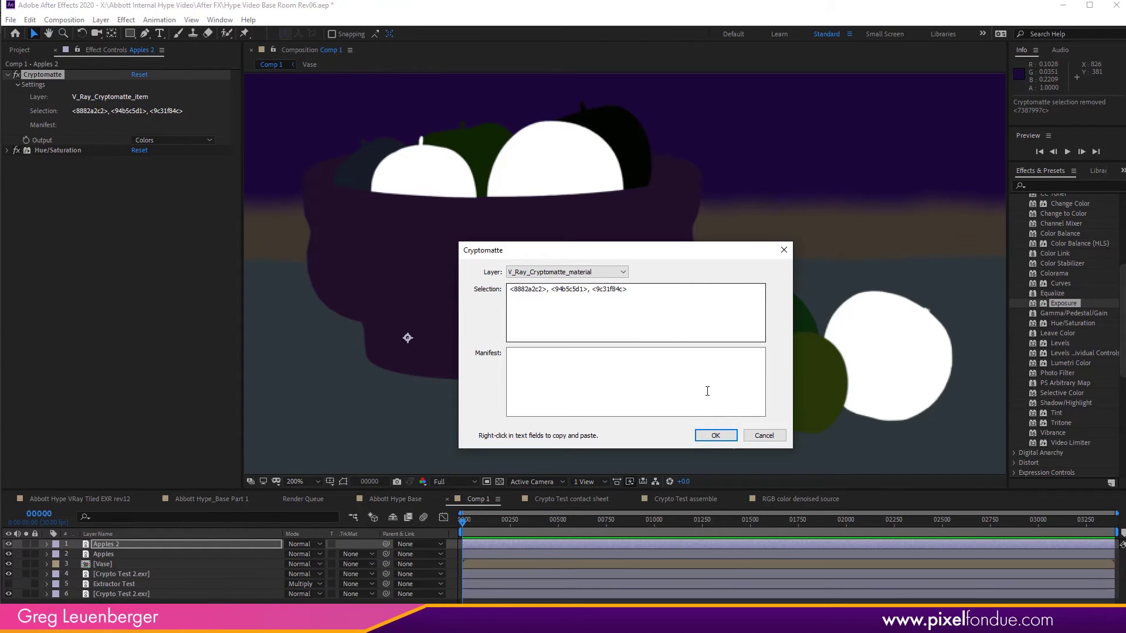
click(716, 436)
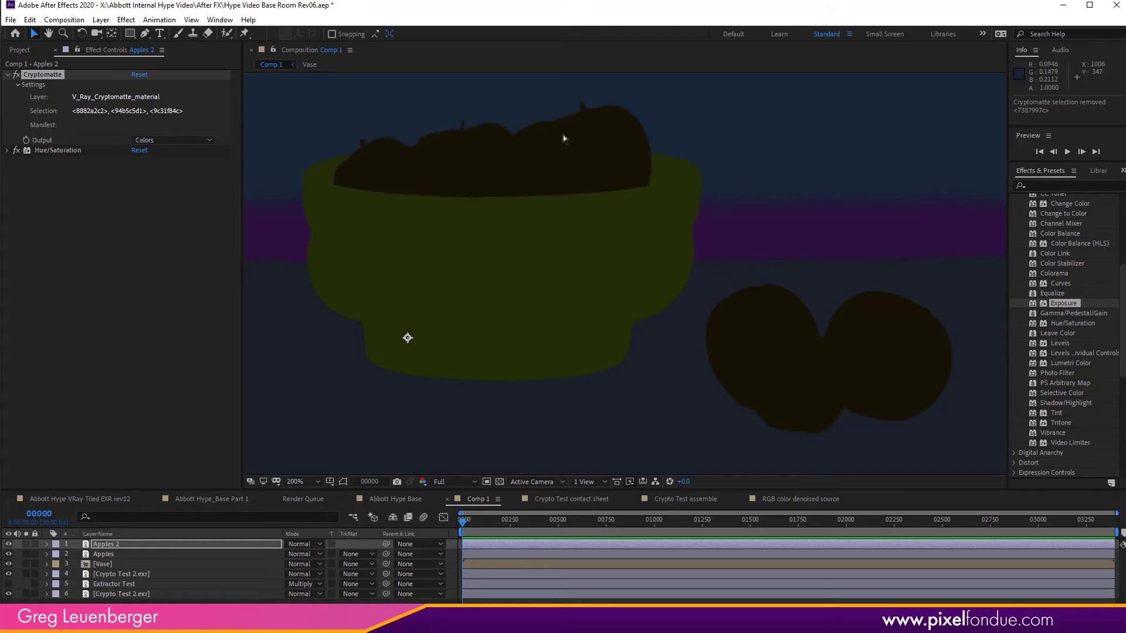
click(748, 328)
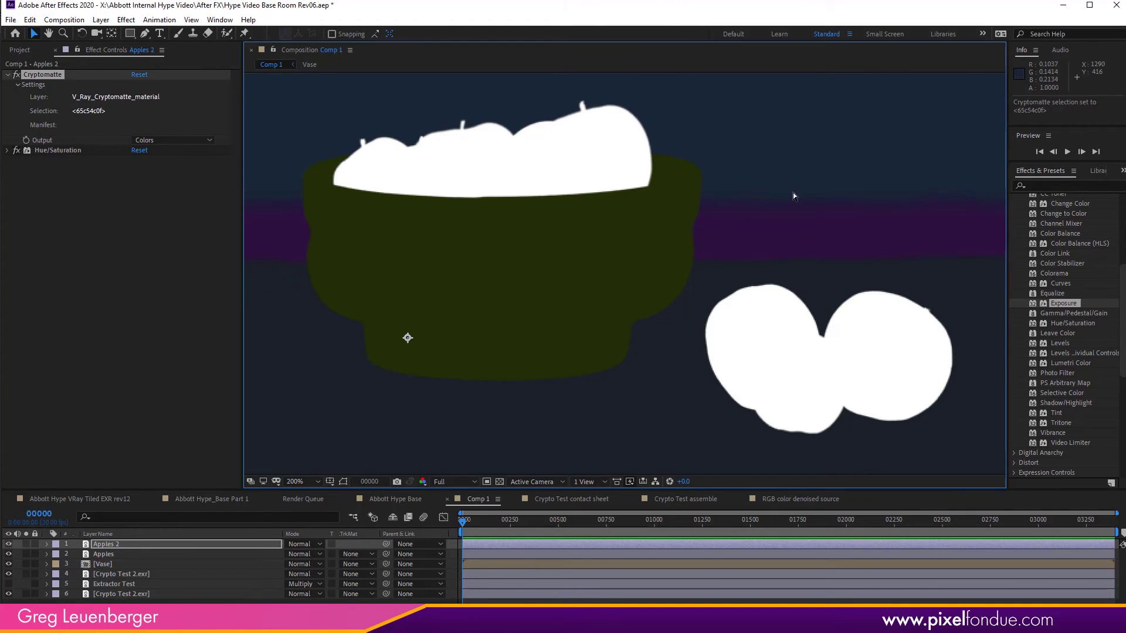
Output Apples 2 as Matted RGBA and turn off its Hue/Saturation effect.
click(185, 142)
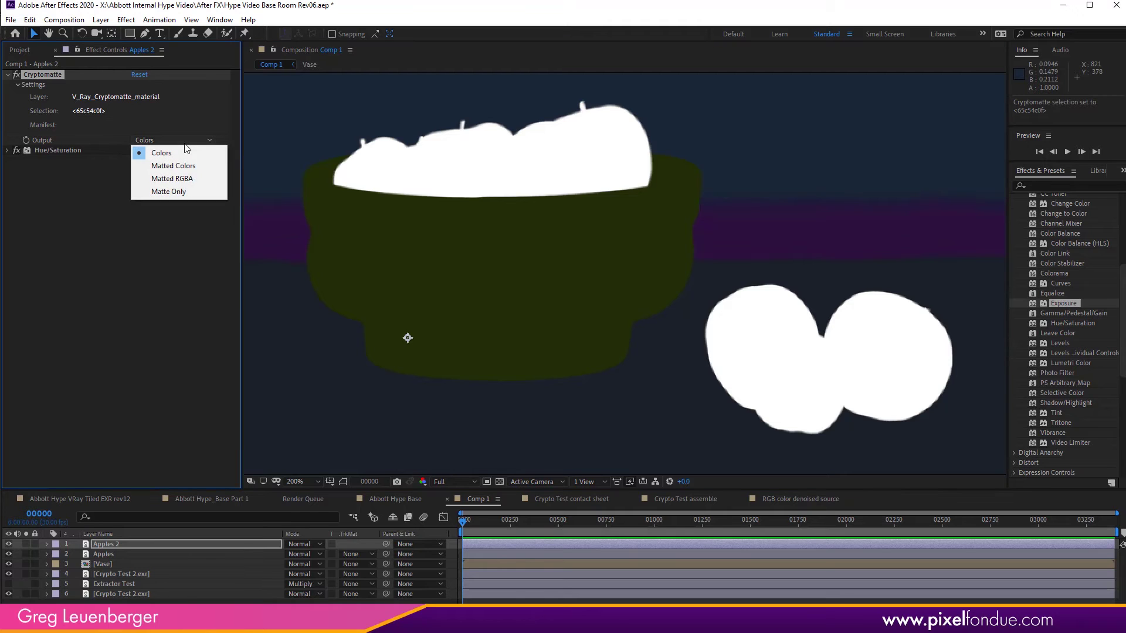
click(194, 179)
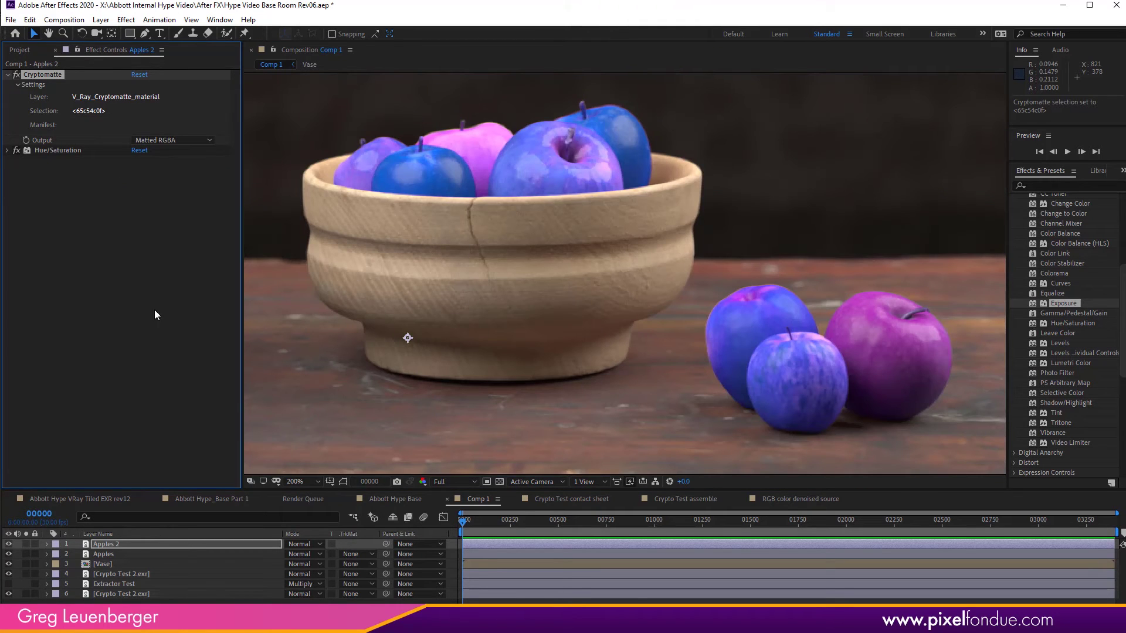
click(16, 151)
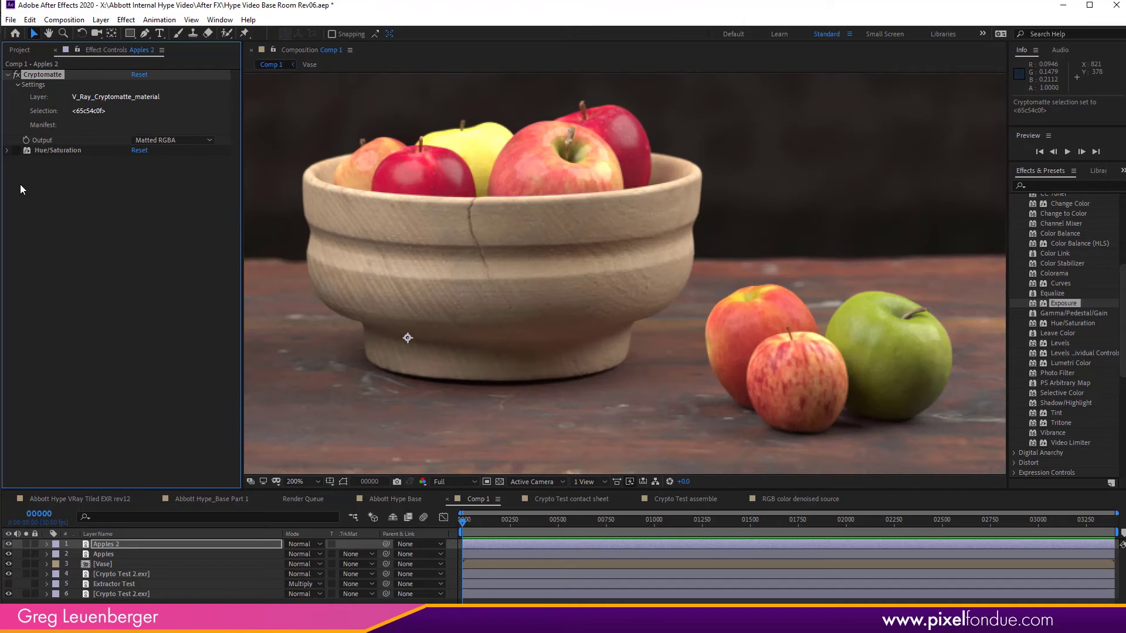
click(69, 151)
Undo deleting Hue/Saturation, re-enable it, and toggle Apples 2's visibility to compare.
key(Delete)
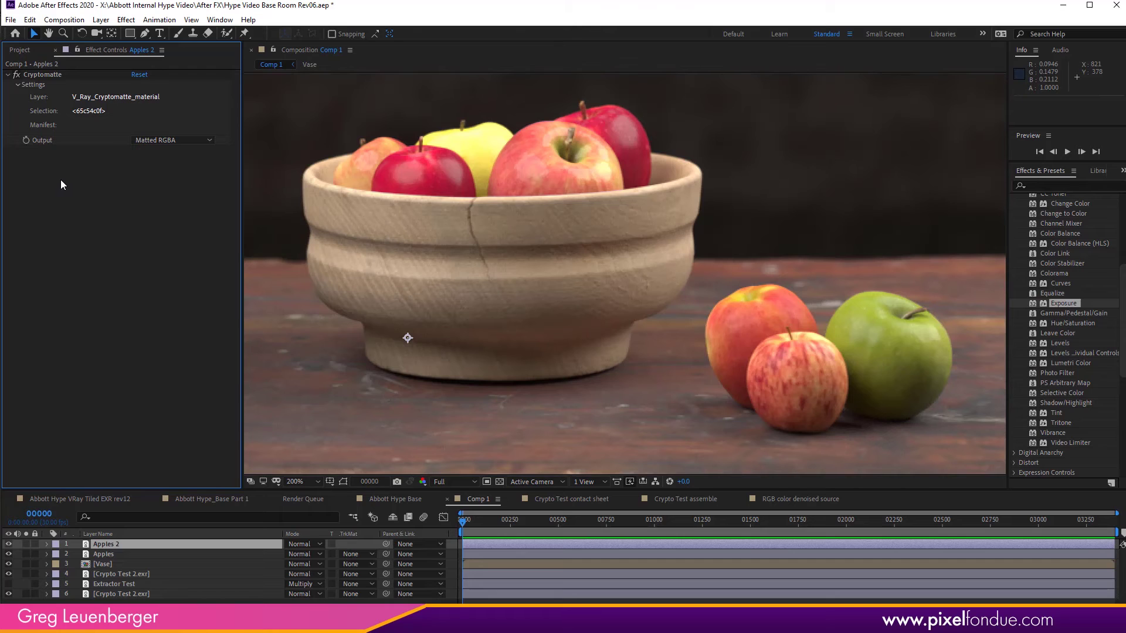
key(ctrl+z)
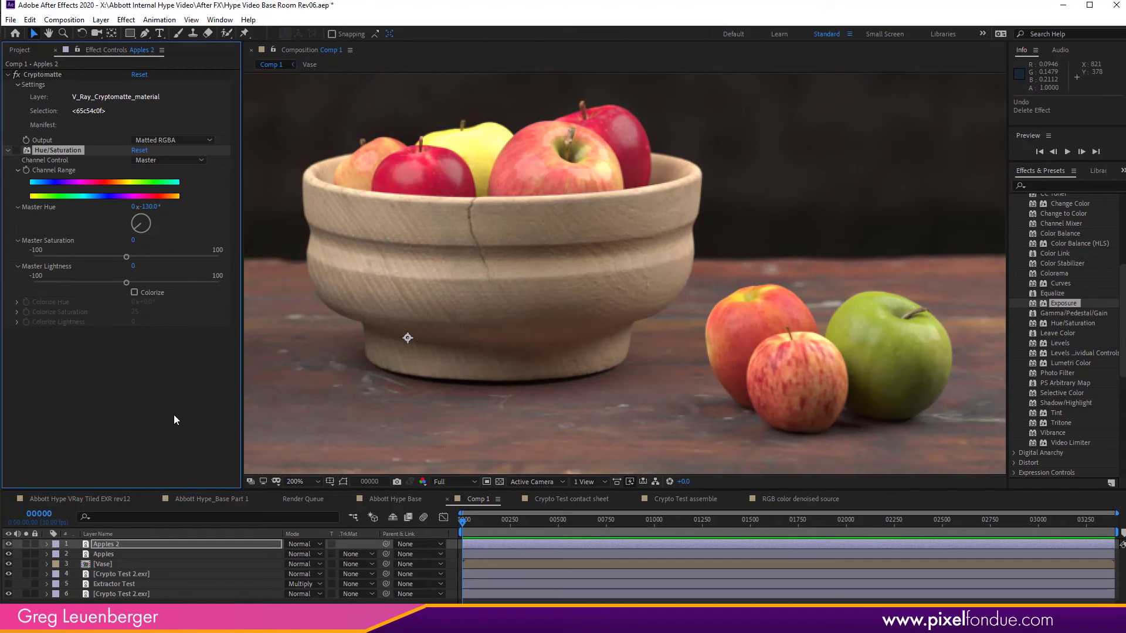
click(12, 171)
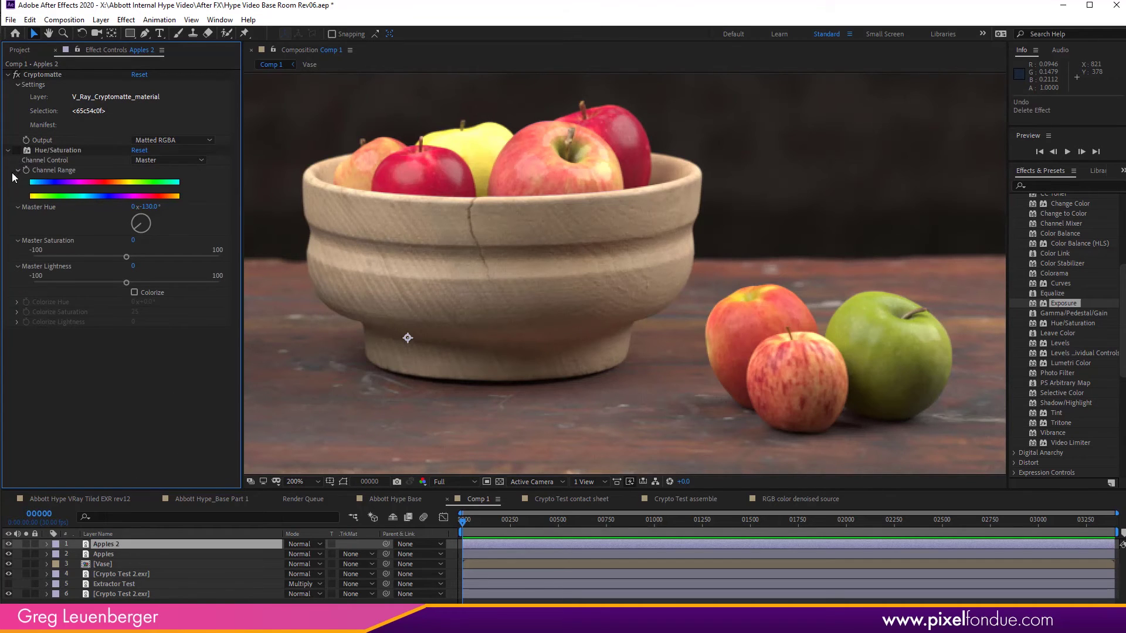
click(16, 151)
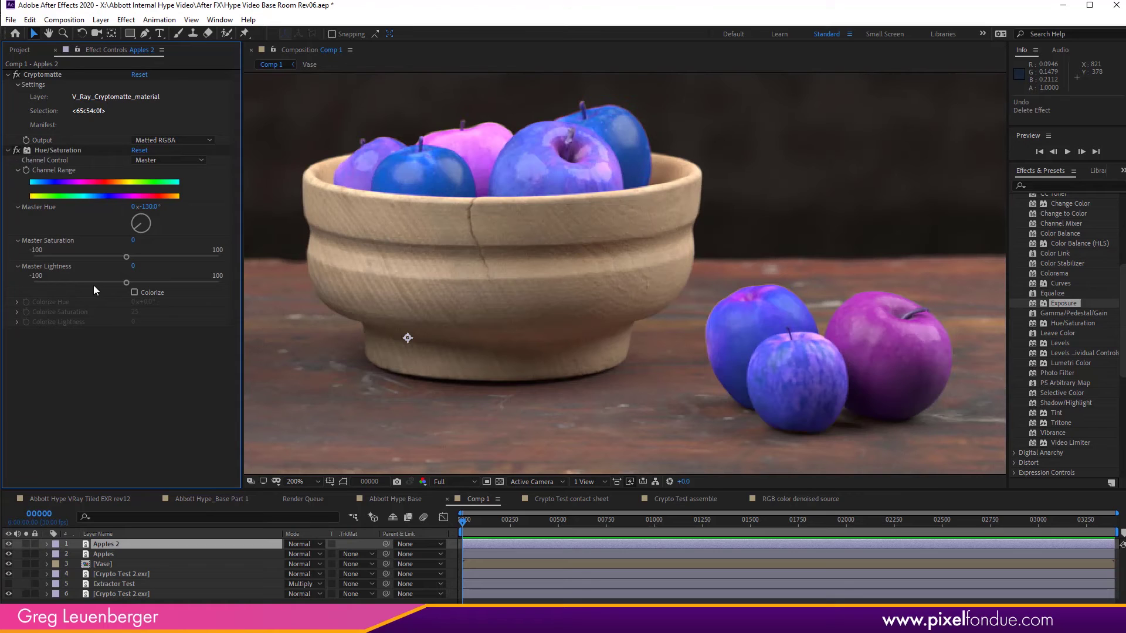
click(11, 544)
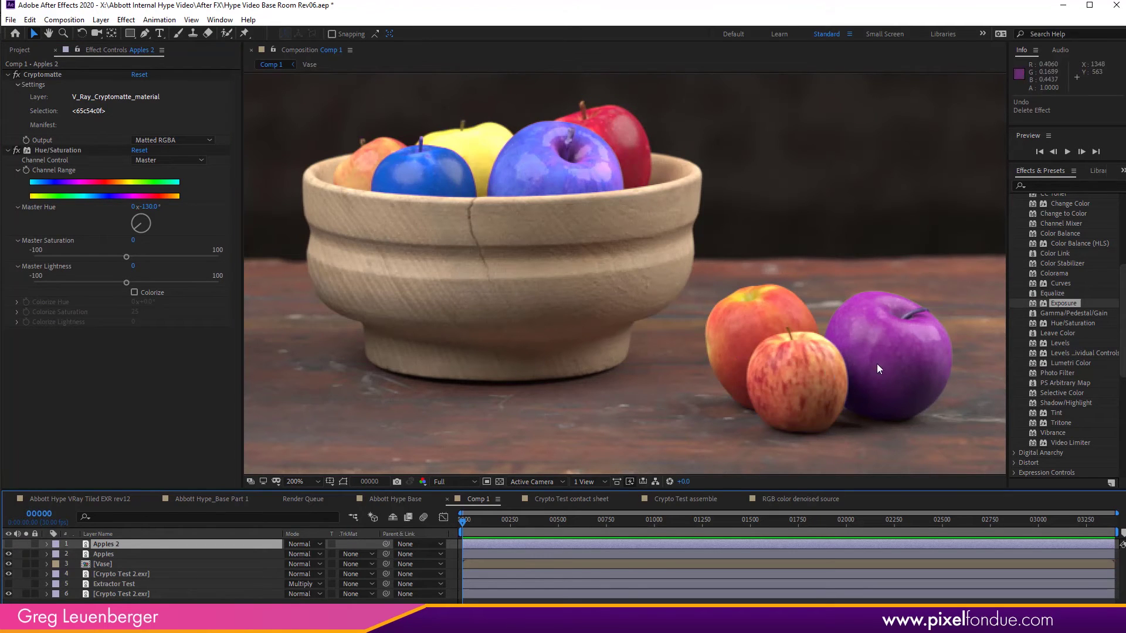
click(9, 543)
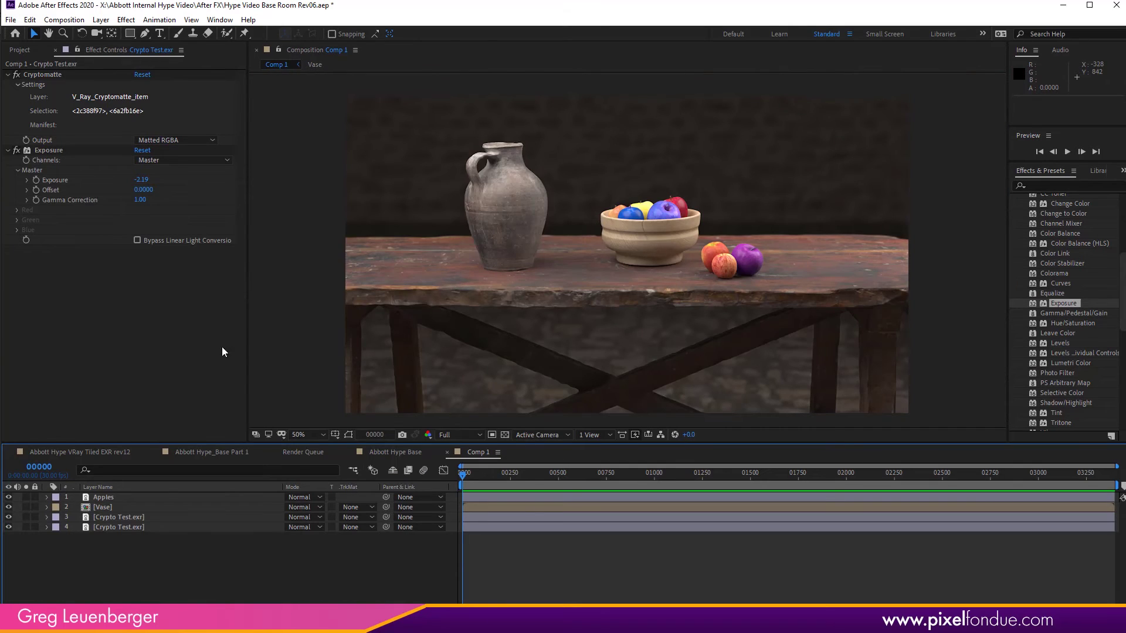
drag(251, 354, 102, 354)
drag(399, 442, 376, 524)
scroll(474, 477, up, 1)
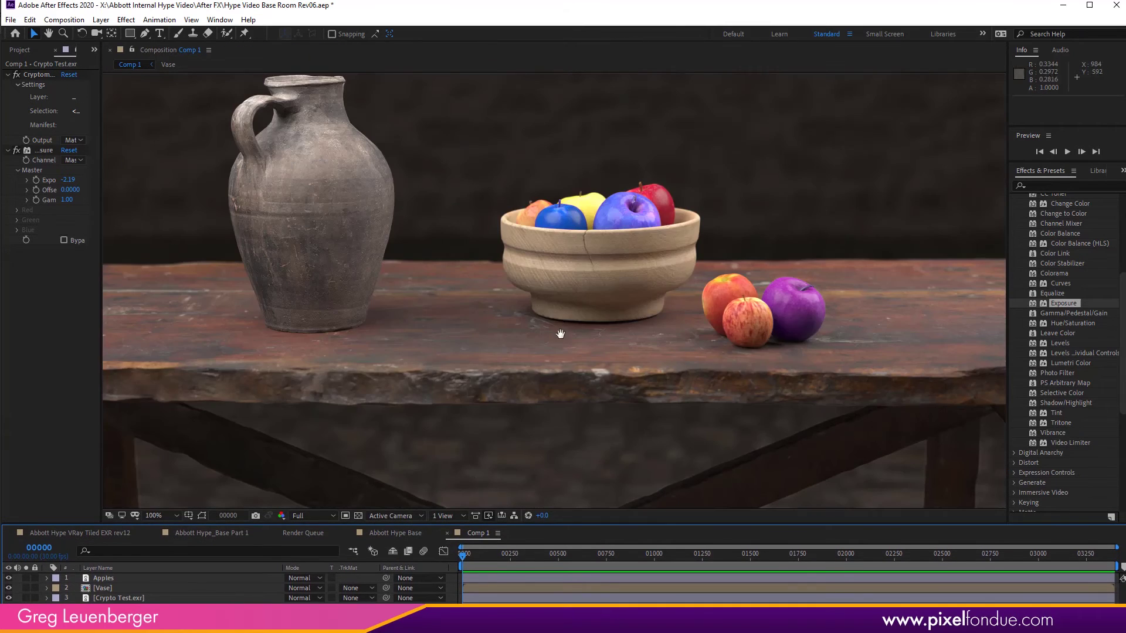
scroll(554, 389, up, 1)
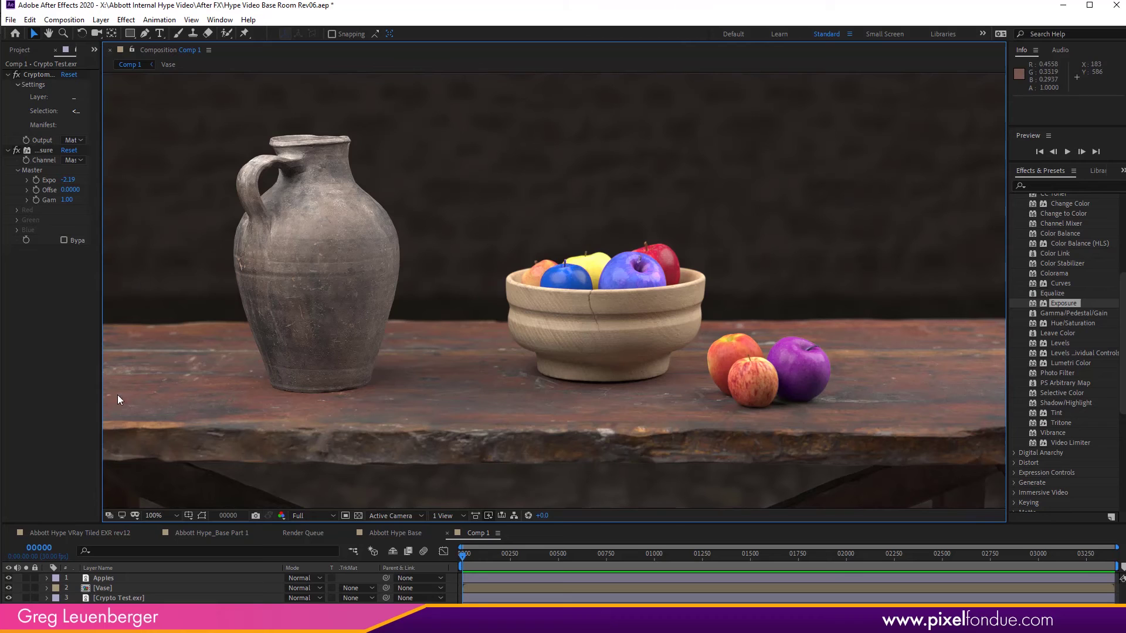
Hide the apple recolouring and apply EXtractoR to the Extractor Test layer.
click(26, 597)
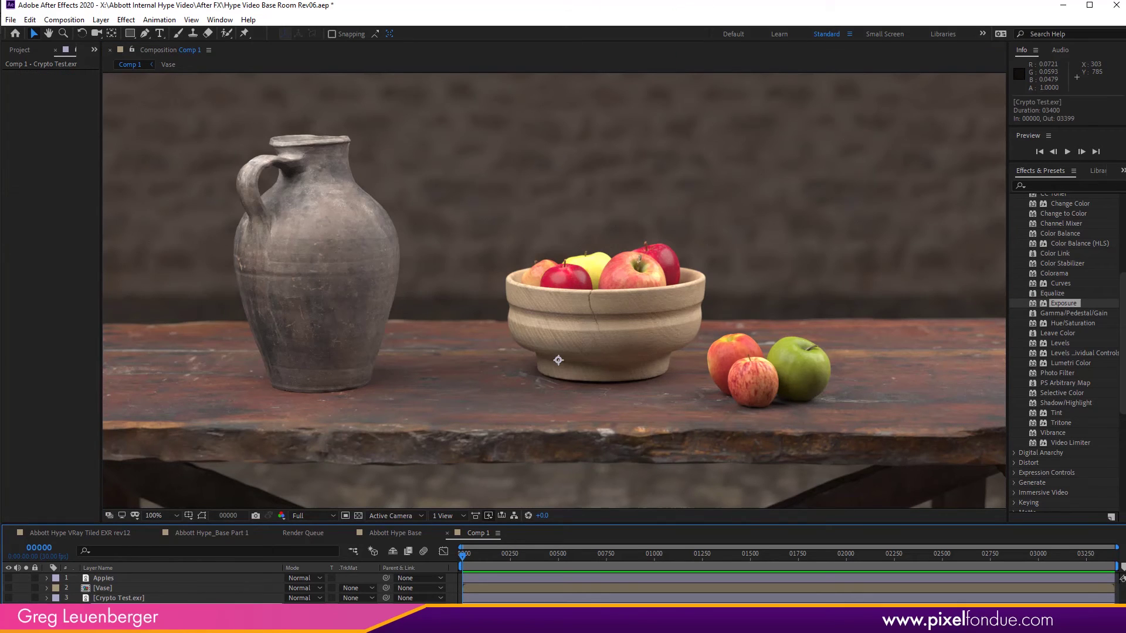
click(206, 591)
key(F3)
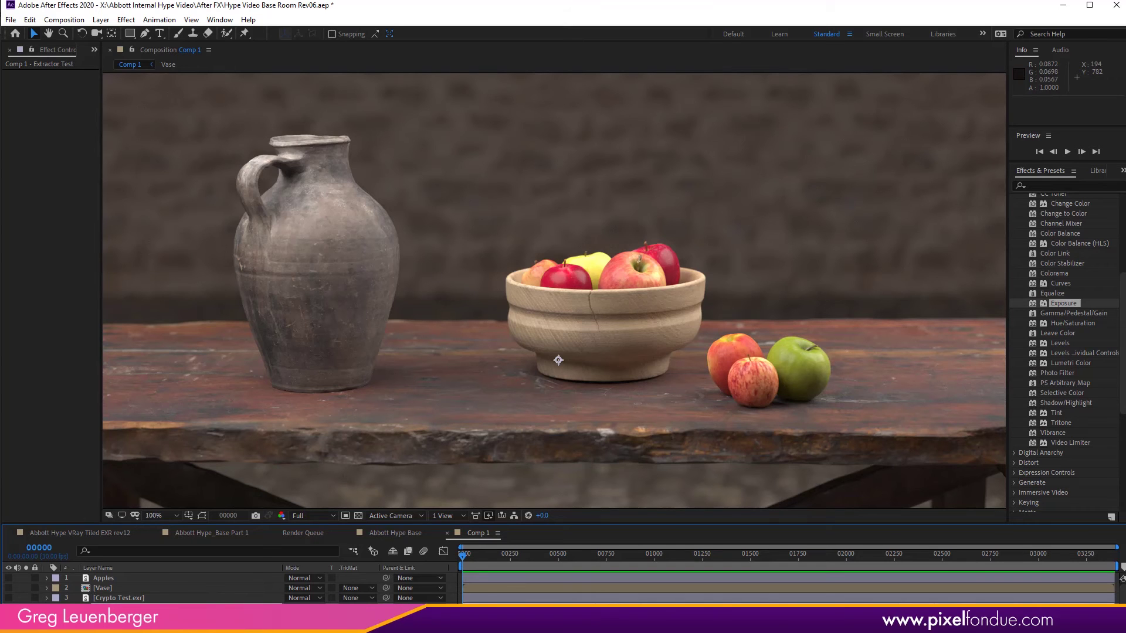
click(126, 19)
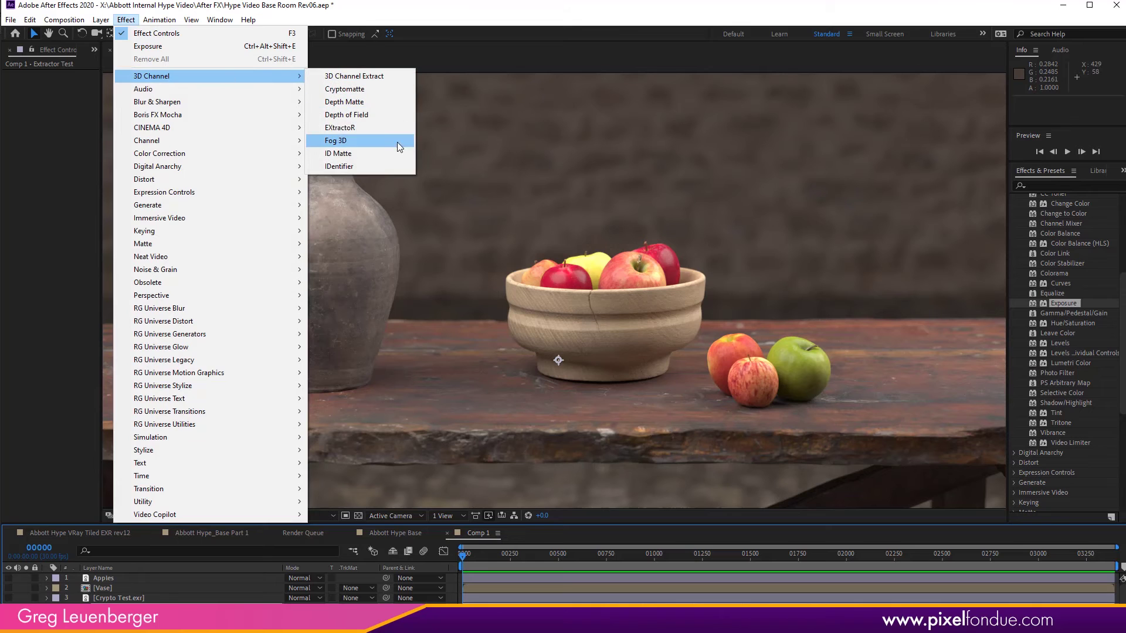
click(346, 128)
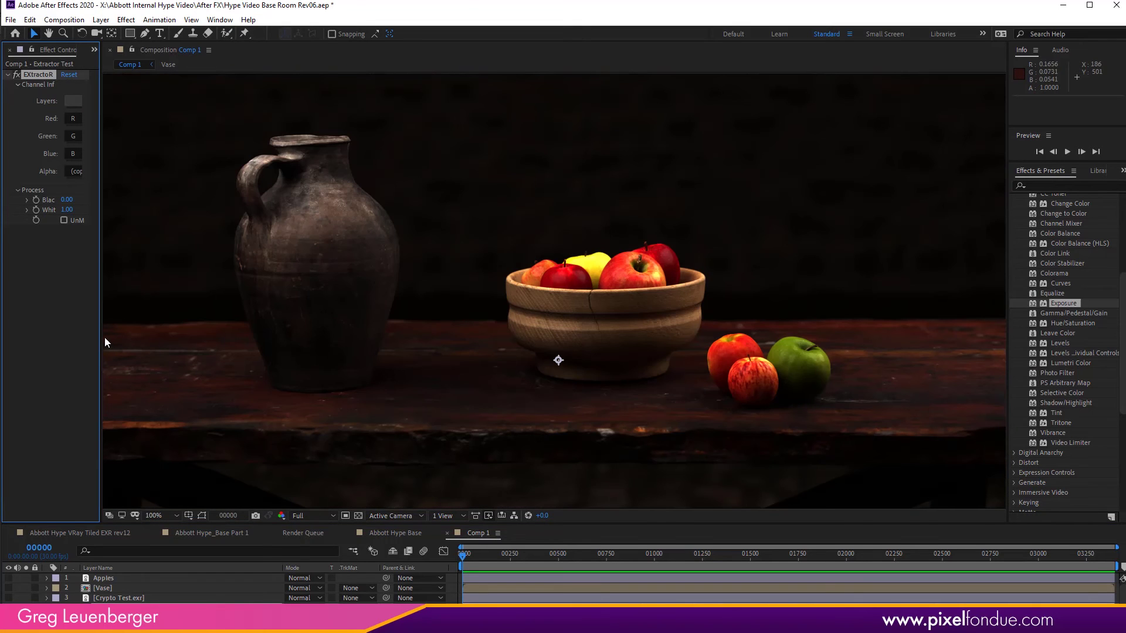
drag(102, 338, 240, 343)
click(163, 112)
Try refractionFilter, worldNormals and defocusAmount, then set EXtractoR Layers to Ambient Occlusion.
click(197, 315)
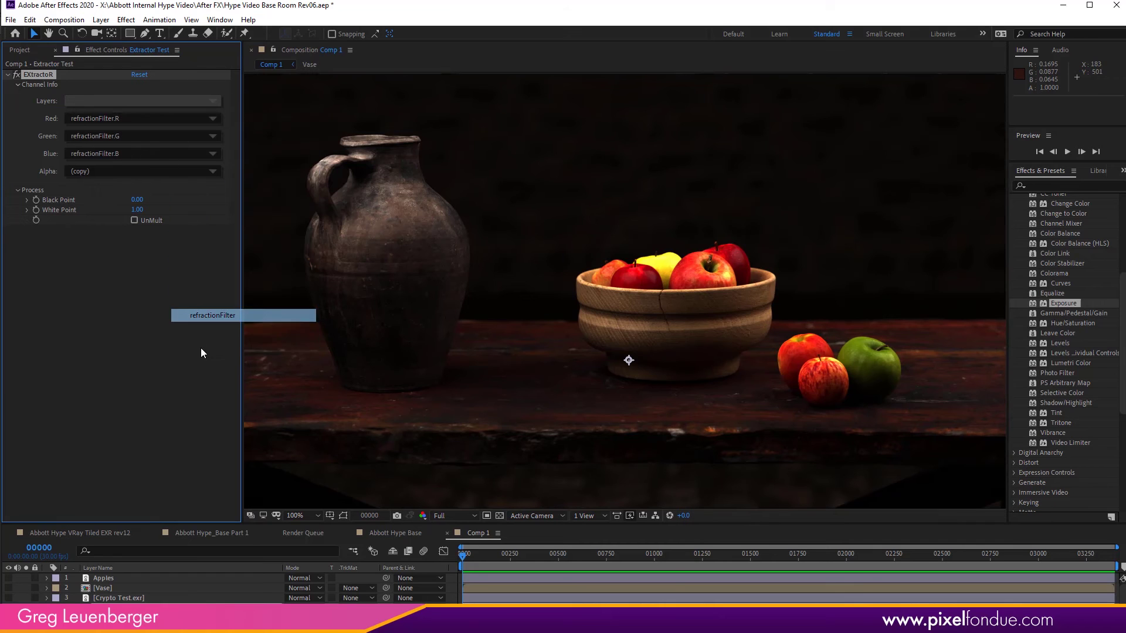
click(150, 117)
click(111, 98)
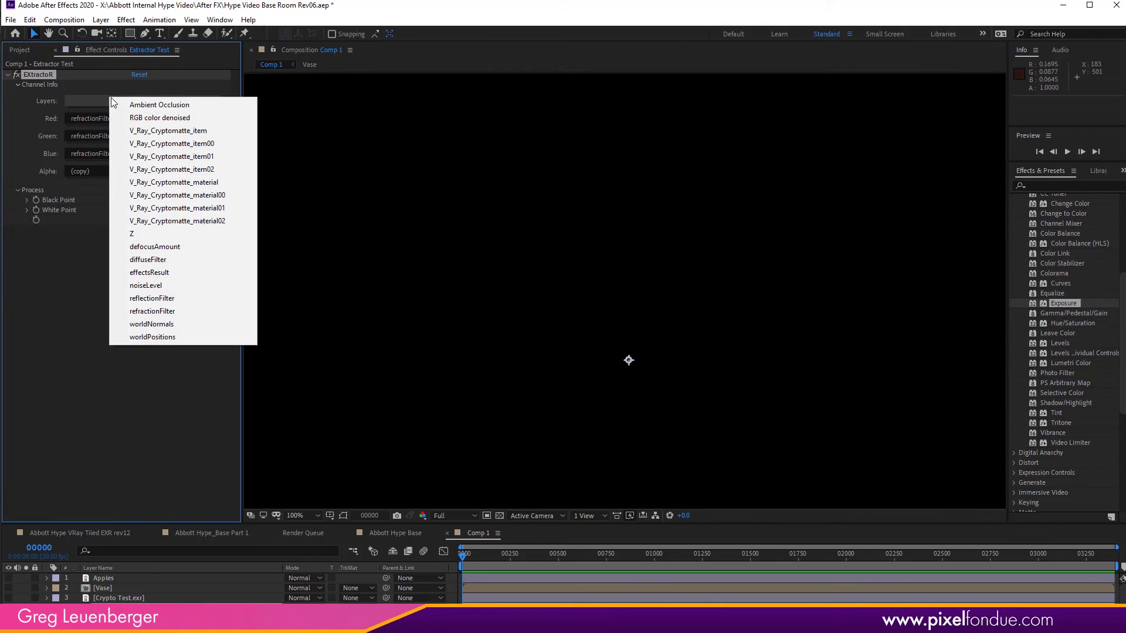
click(175, 323)
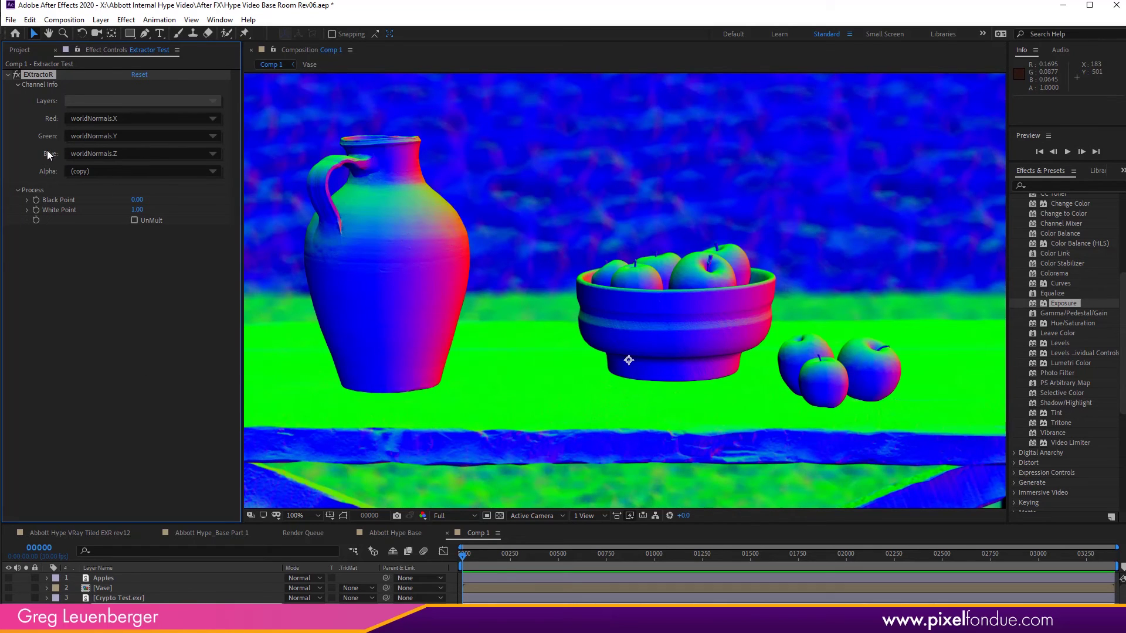
click(127, 137)
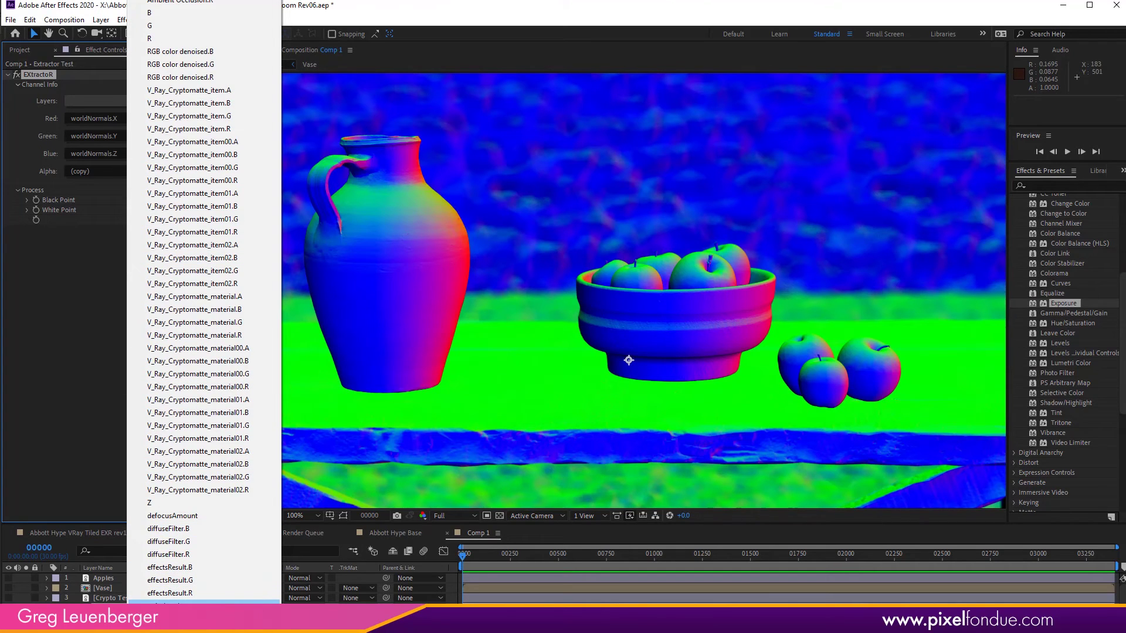
click(209, 516)
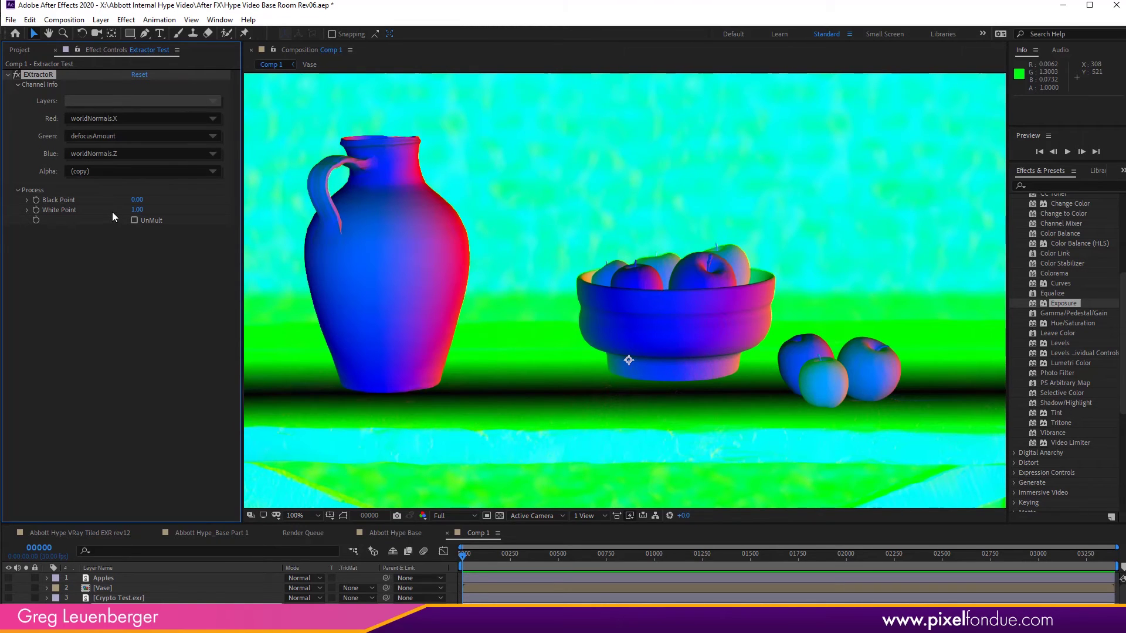
click(131, 104)
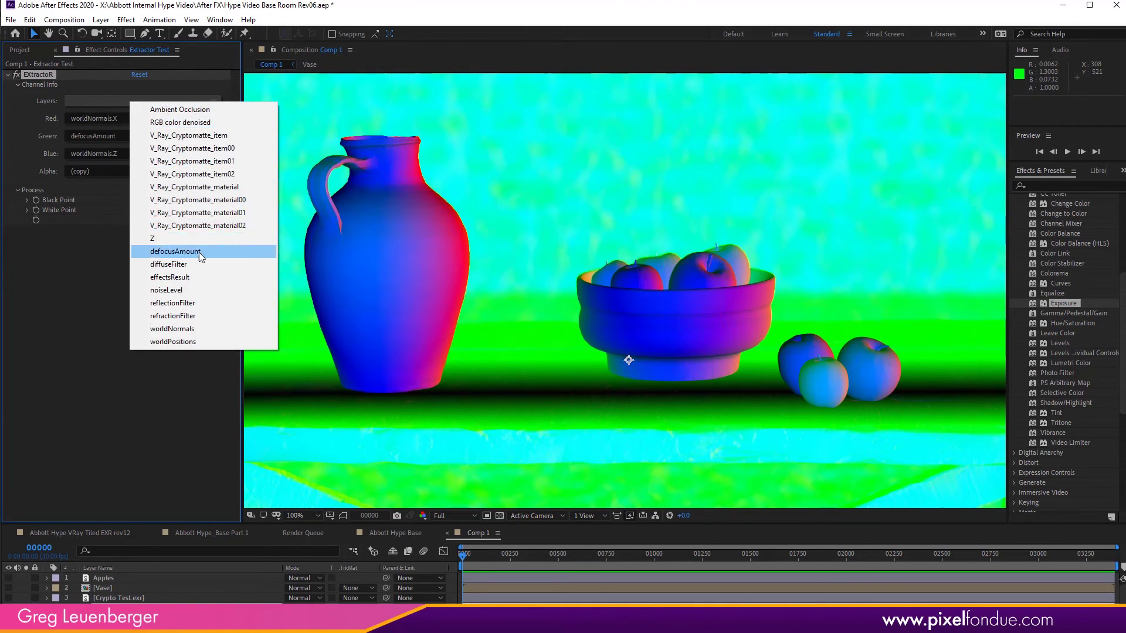
click(176, 109)
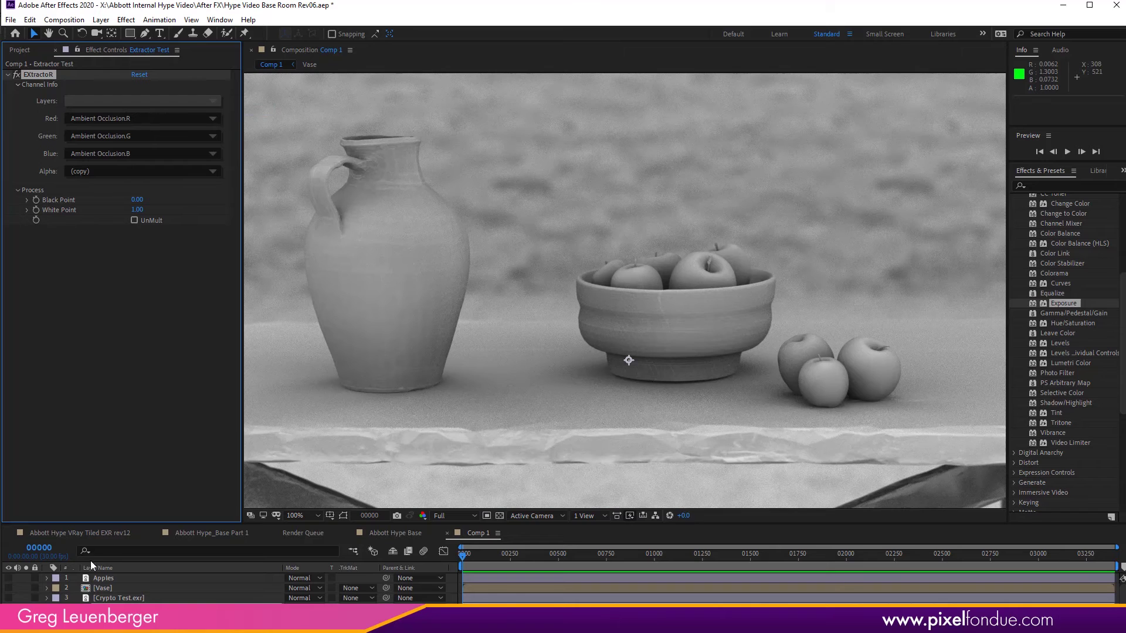
click(8, 75)
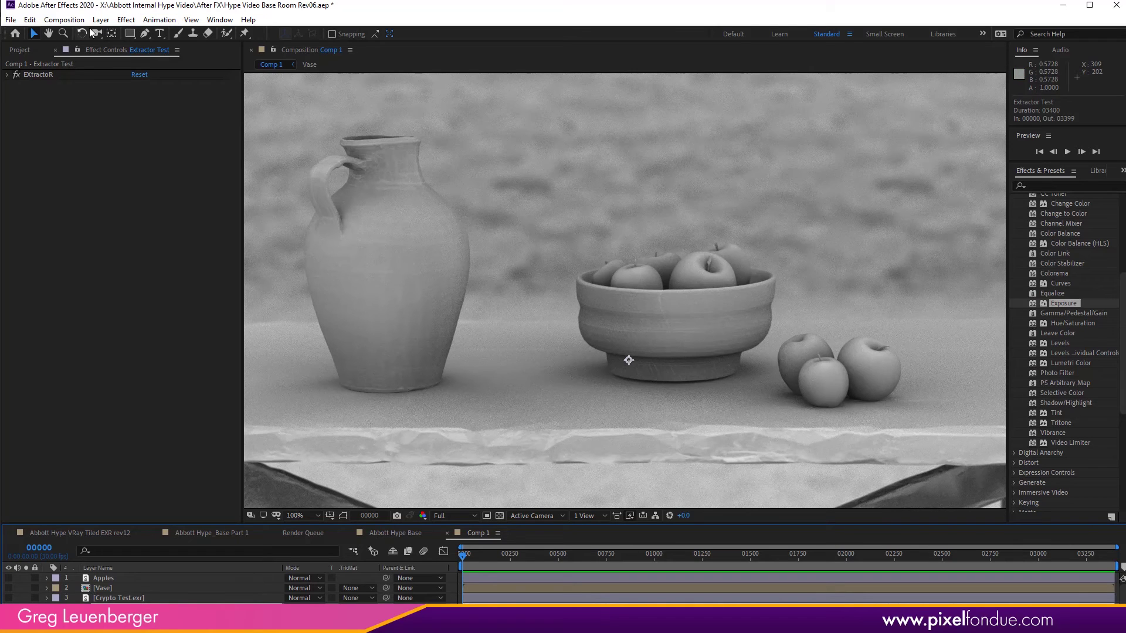
Add Levels to the occlusion pass with Input White 0.5608 and Input Black 0.0902.
click(126, 19)
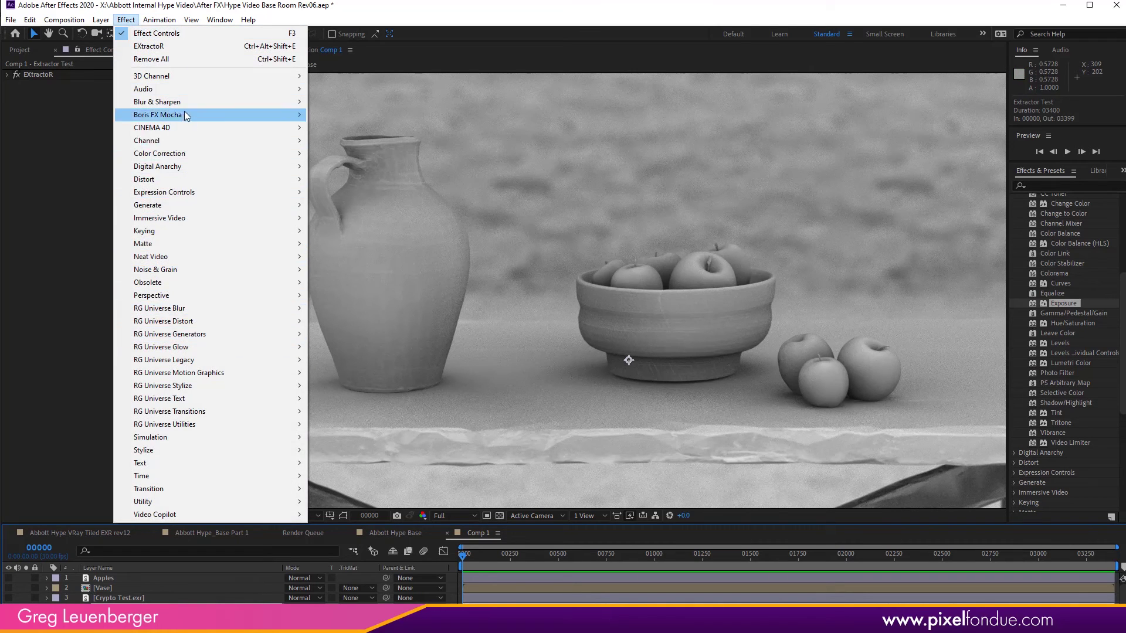
mouse_move(188, 155)
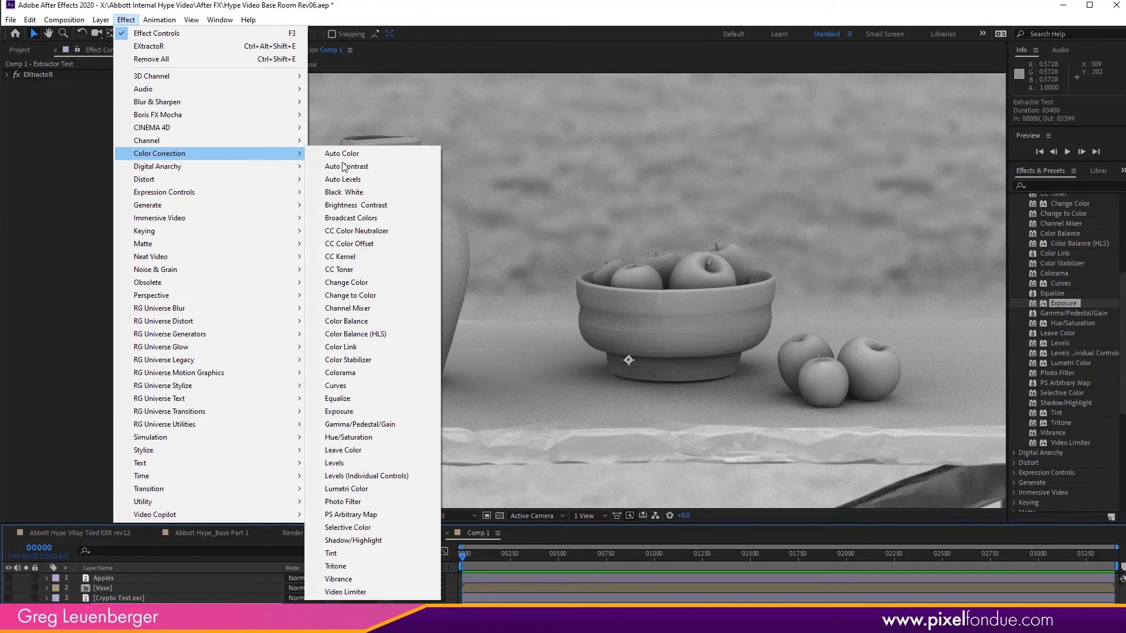
click(353, 463)
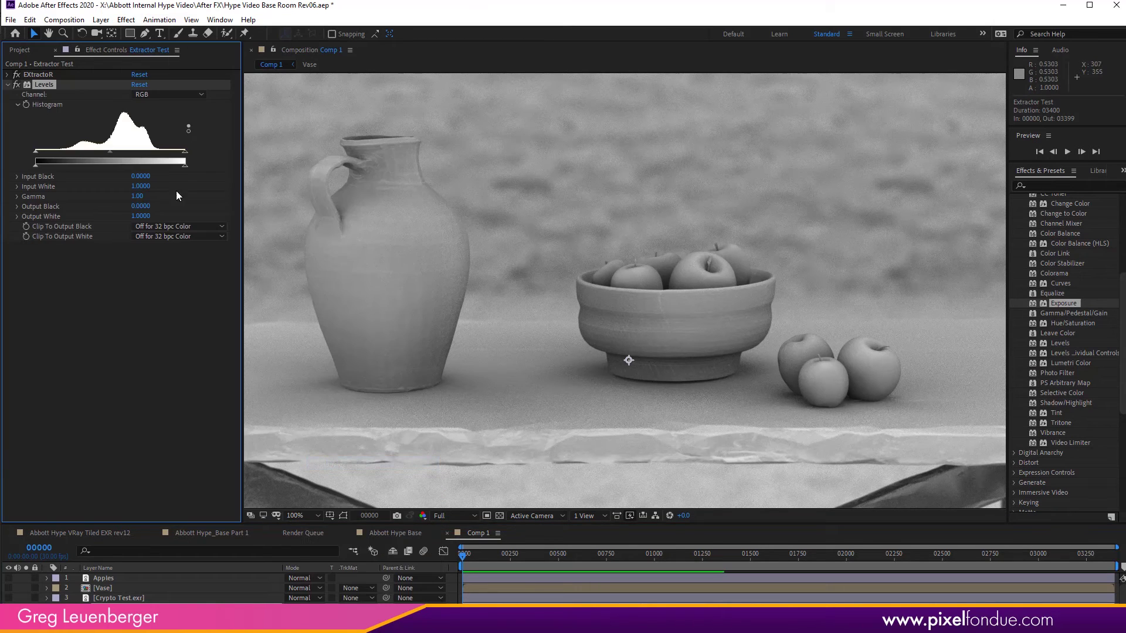
drag(185, 151, 110, 154)
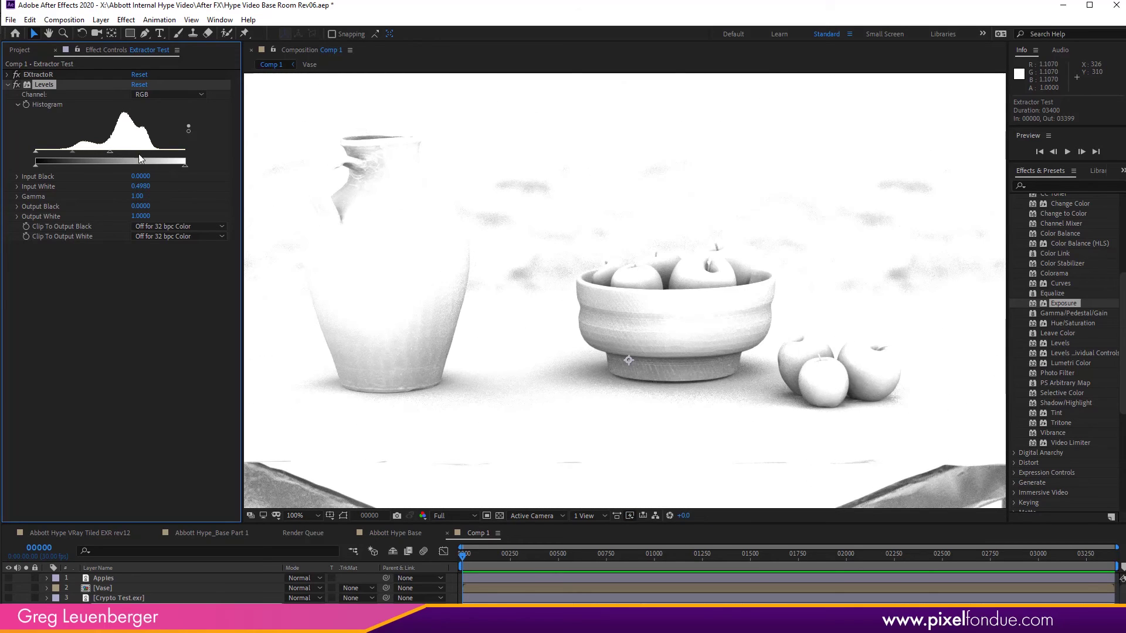
drag(118, 152, 124, 153)
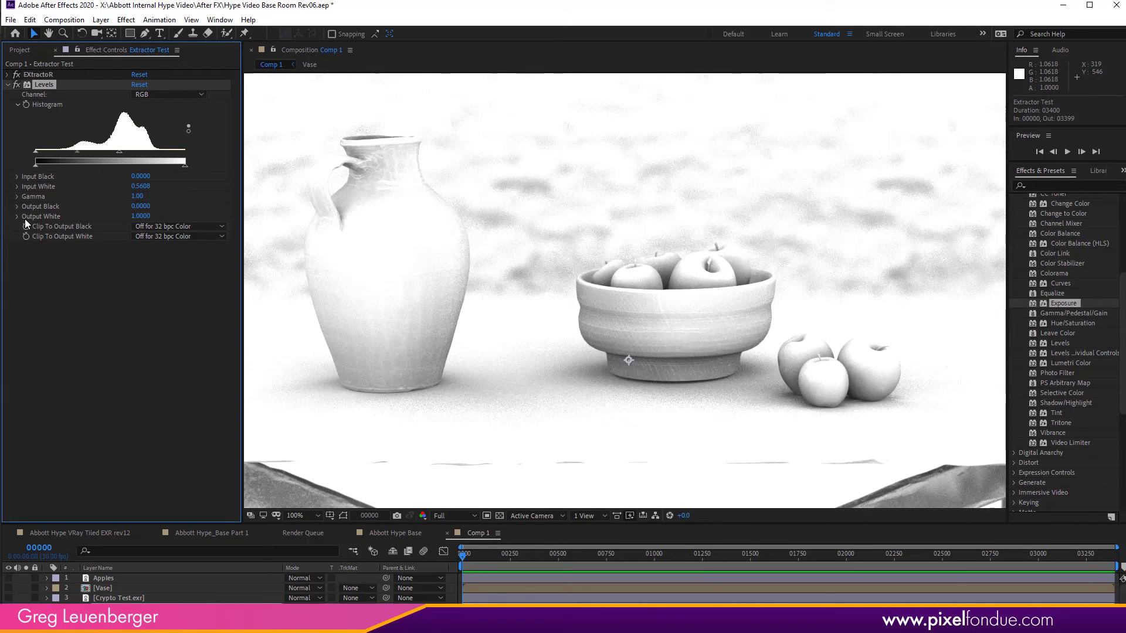
drag(34, 152, 47, 151)
key(h)
key(v)
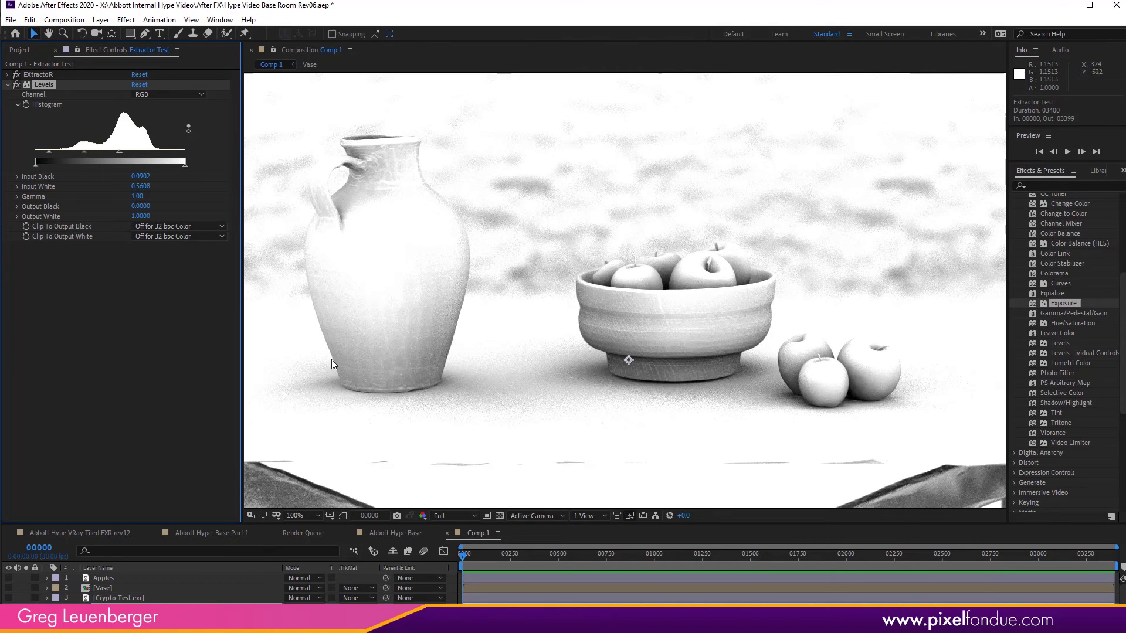
key(h)
drag(483, 370, 546, 377)
Set the Extractor Test layer to Multiply and zoom in on the bowl to check the shading.
key(v)
click(302, 579)
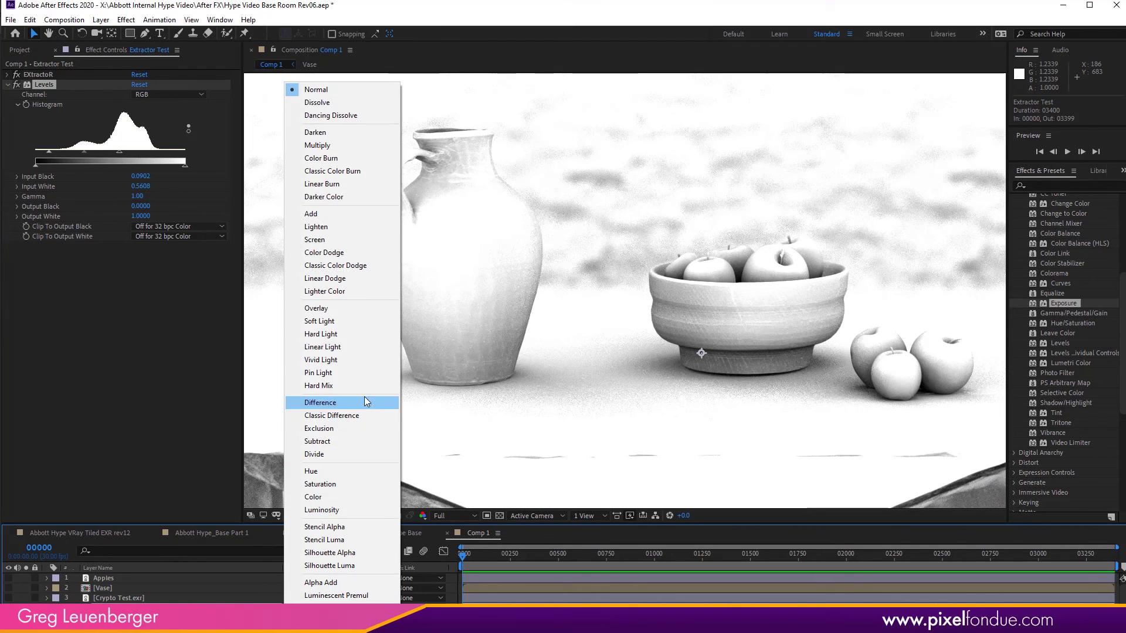
key(Escape)
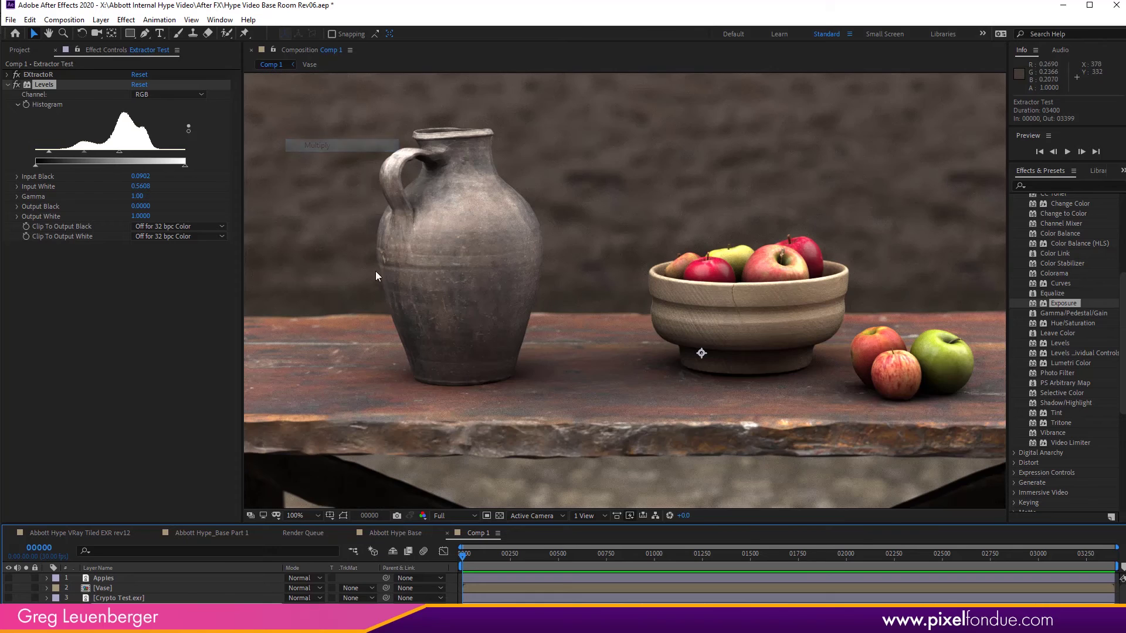
key(h)
drag(560, 354, 559, 433)
key(v)
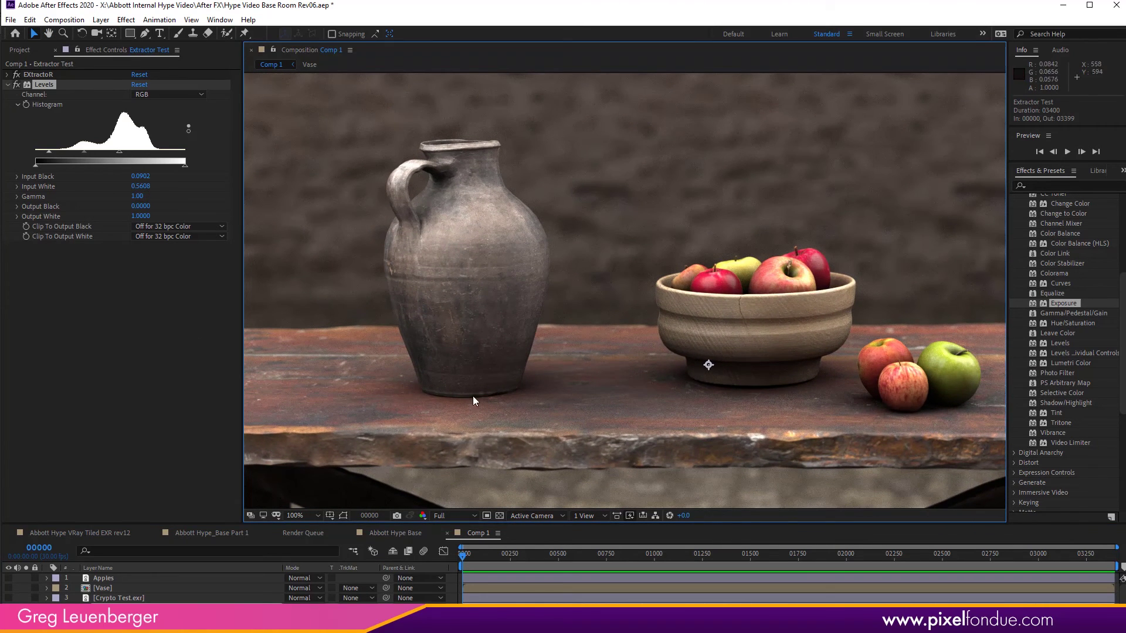
key(z)
click(732, 386)
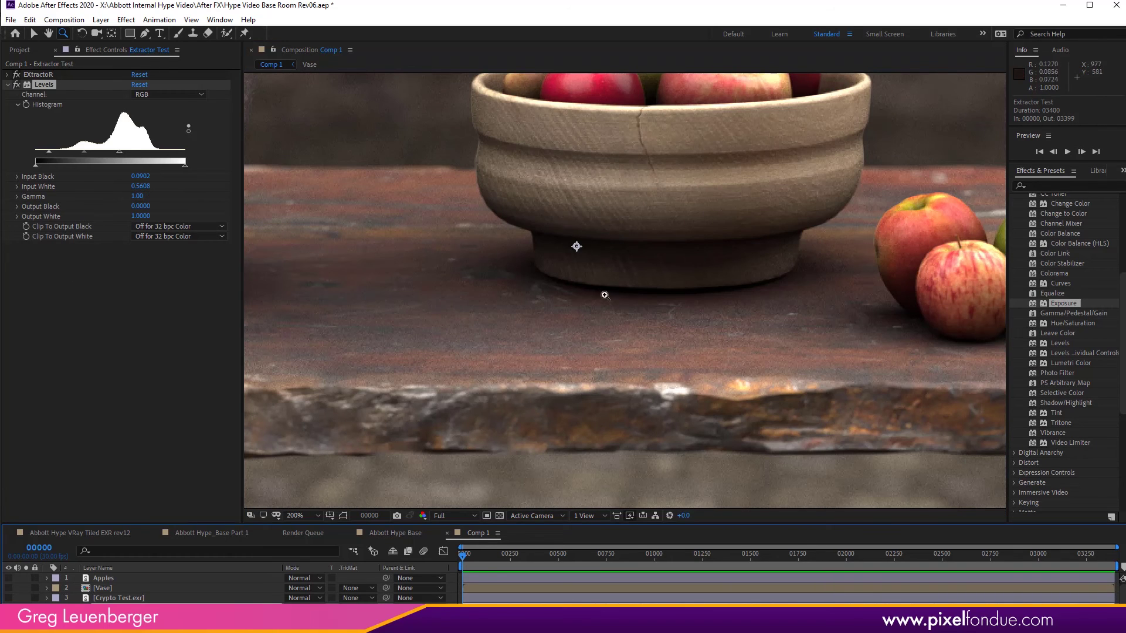
scroll(574, 363, down, 2)
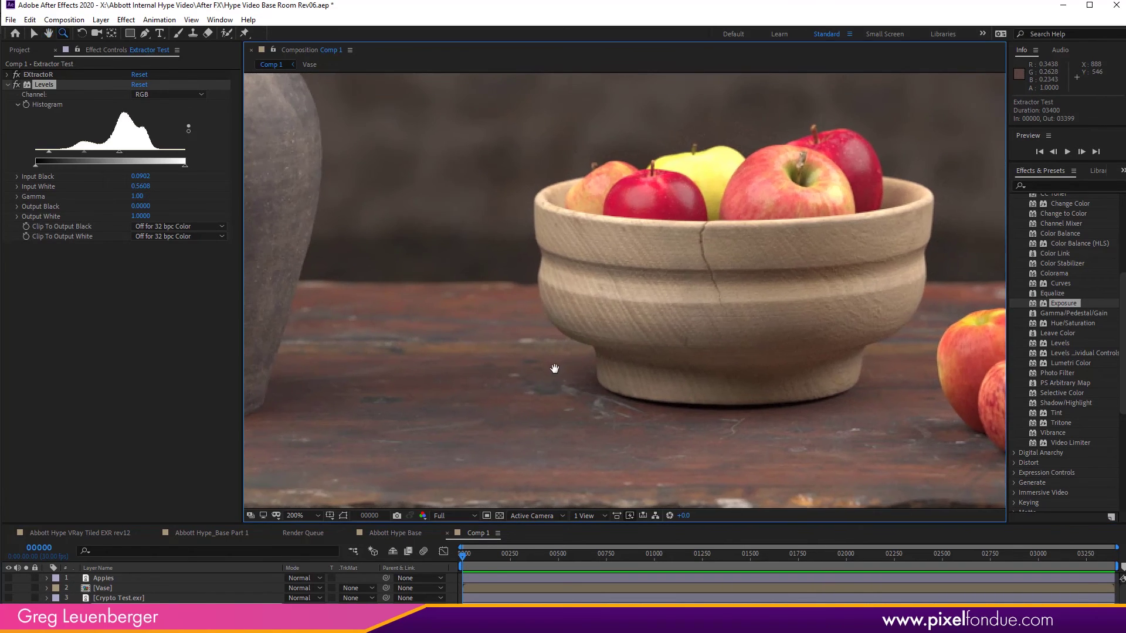
scroll(554, 369, down, 1)
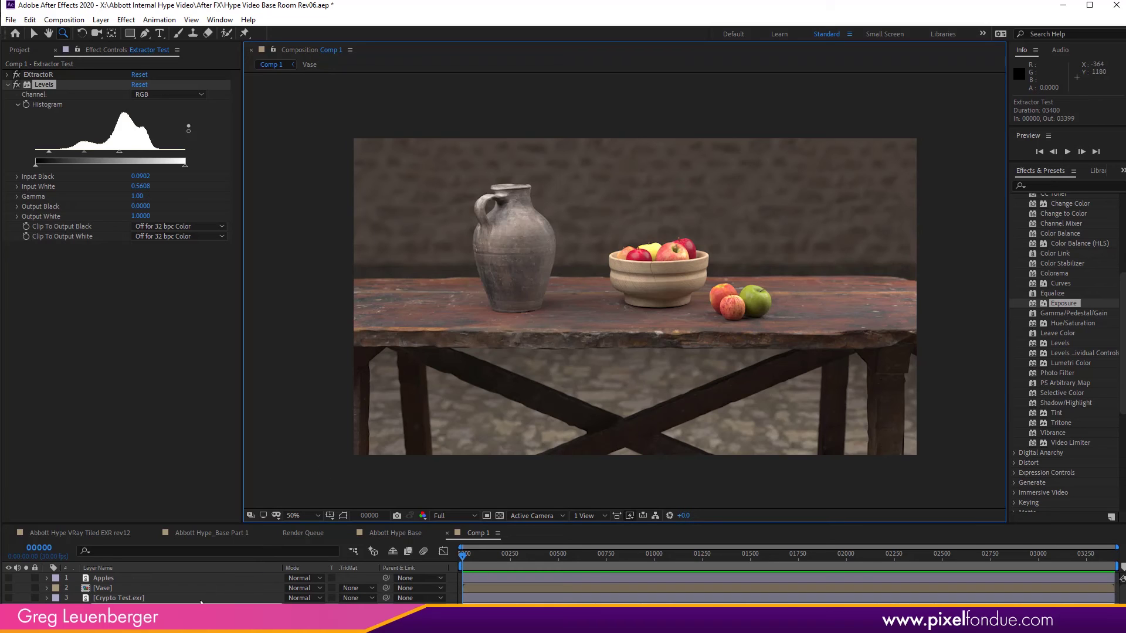
key(ctrl+shift+a)
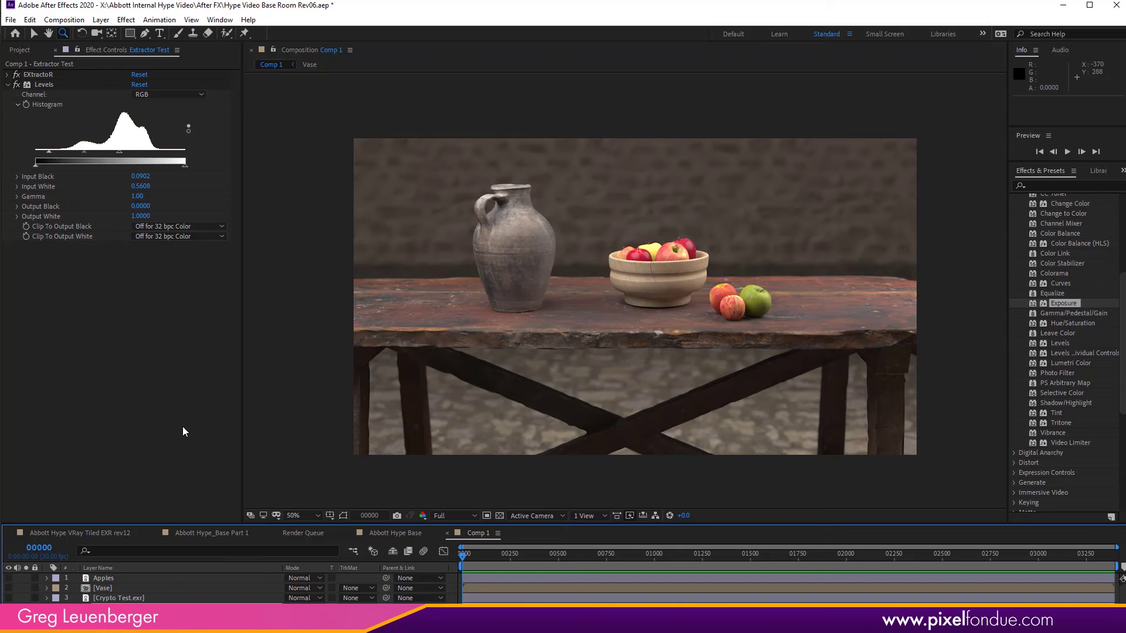
click(182, 432)
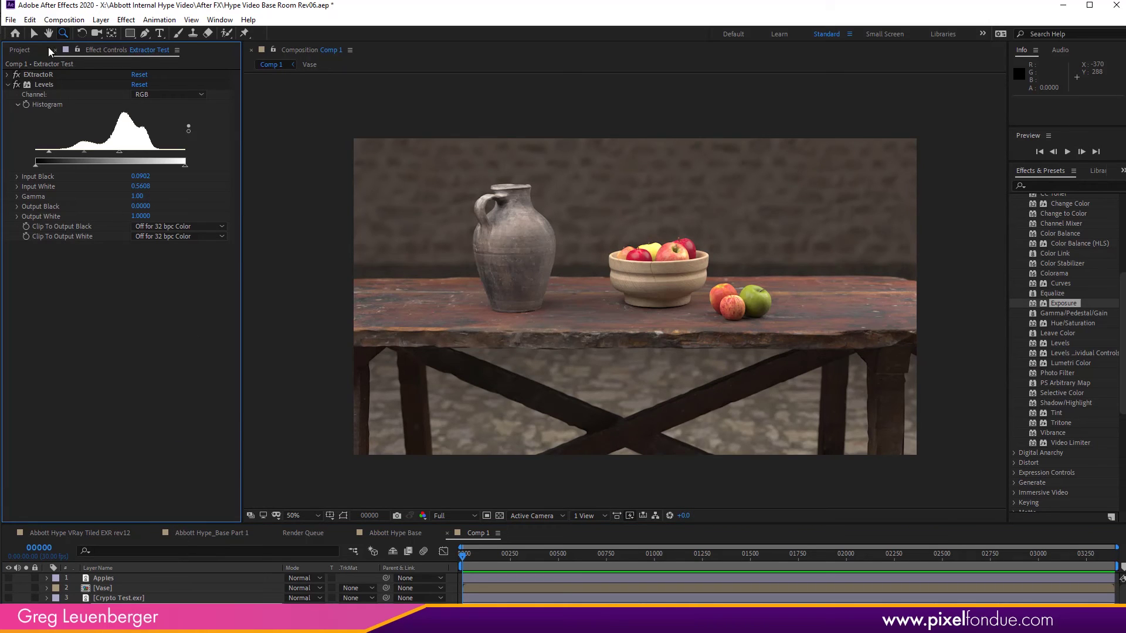
Import Crypto Test.exr as a composition with pre-composed layers and a contact sheet, then expand its folder.
click(10, 20)
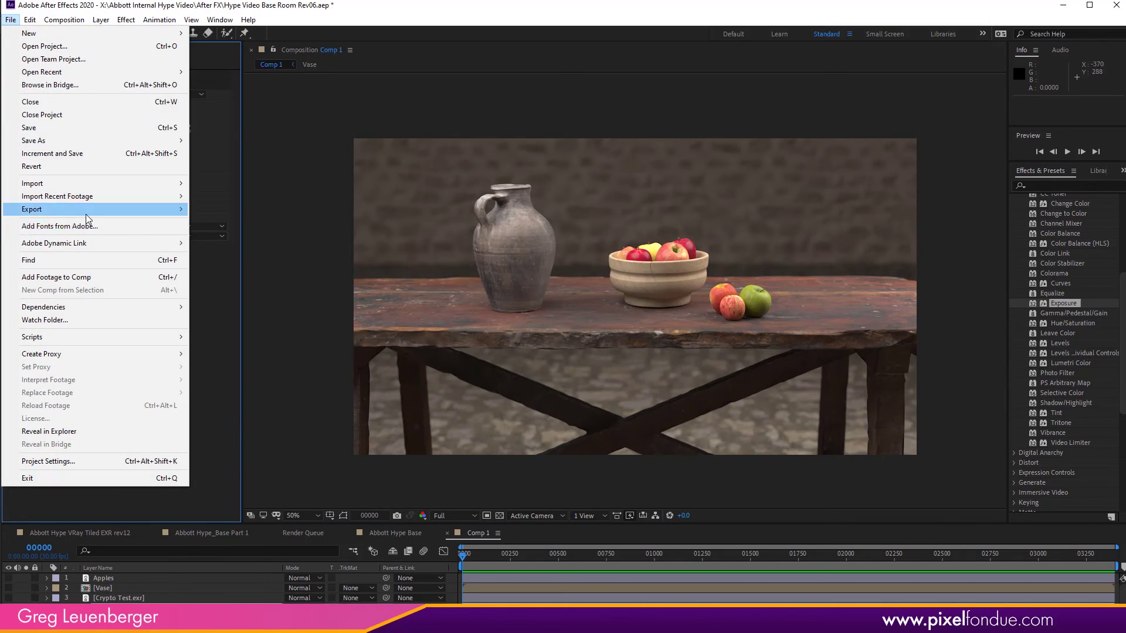
click(340, 186)
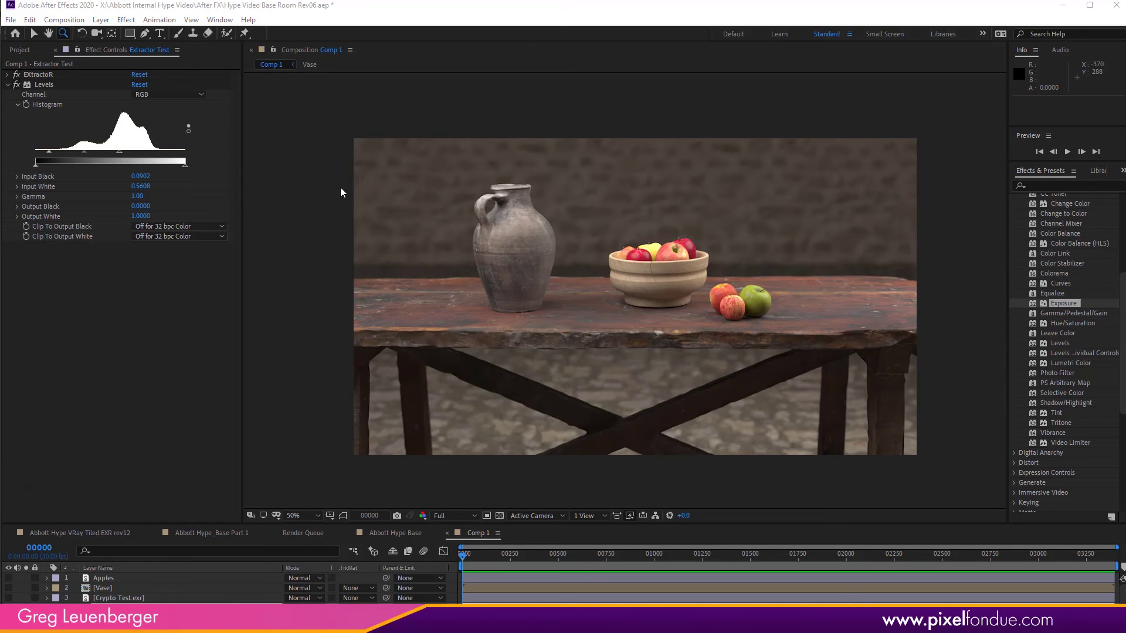
click(375, 142)
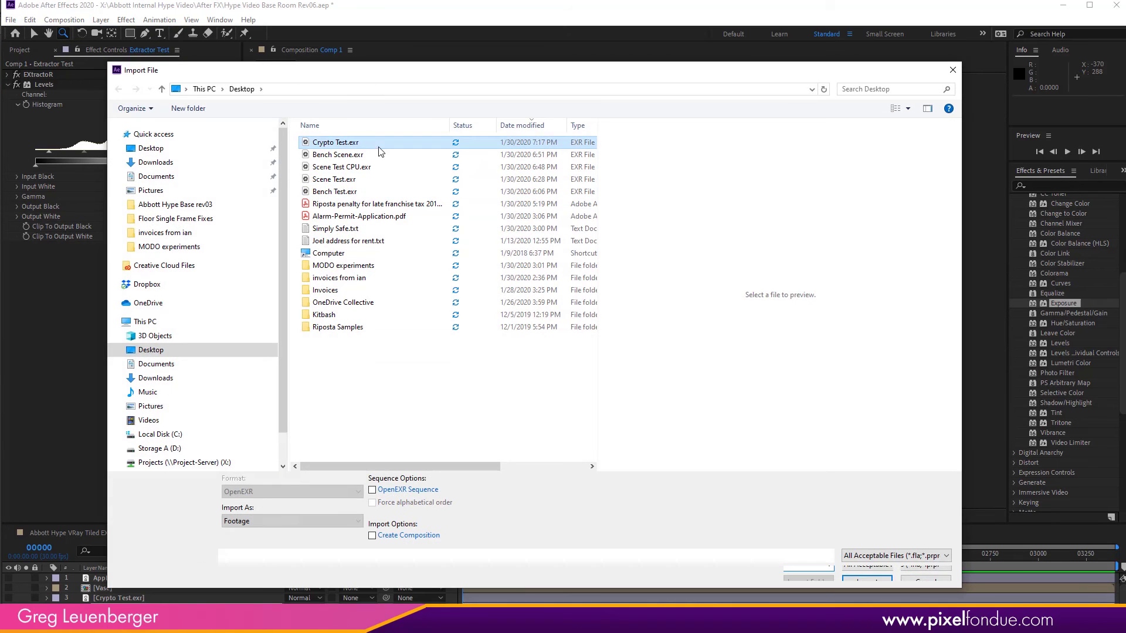
click(424, 537)
click(879, 578)
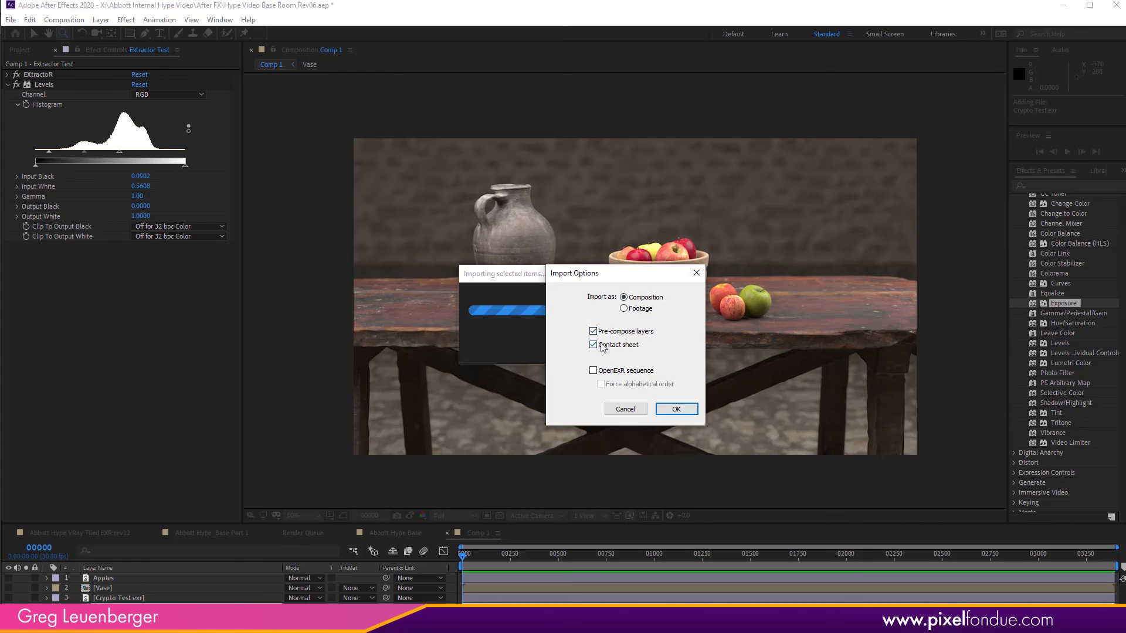
click(676, 409)
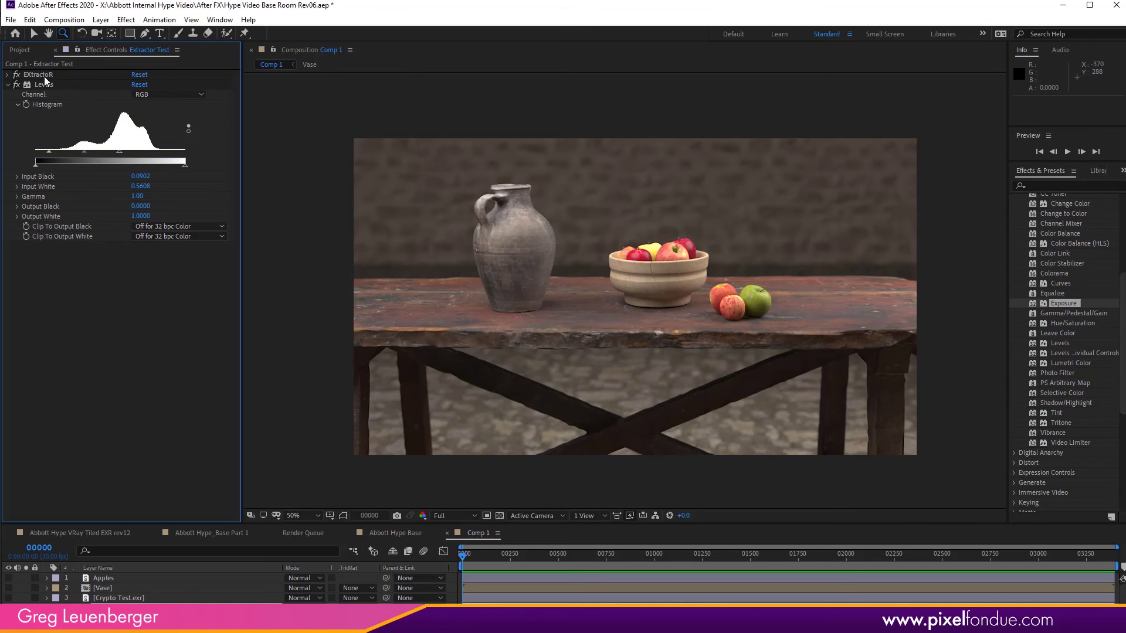
click(31, 53)
click(7, 167)
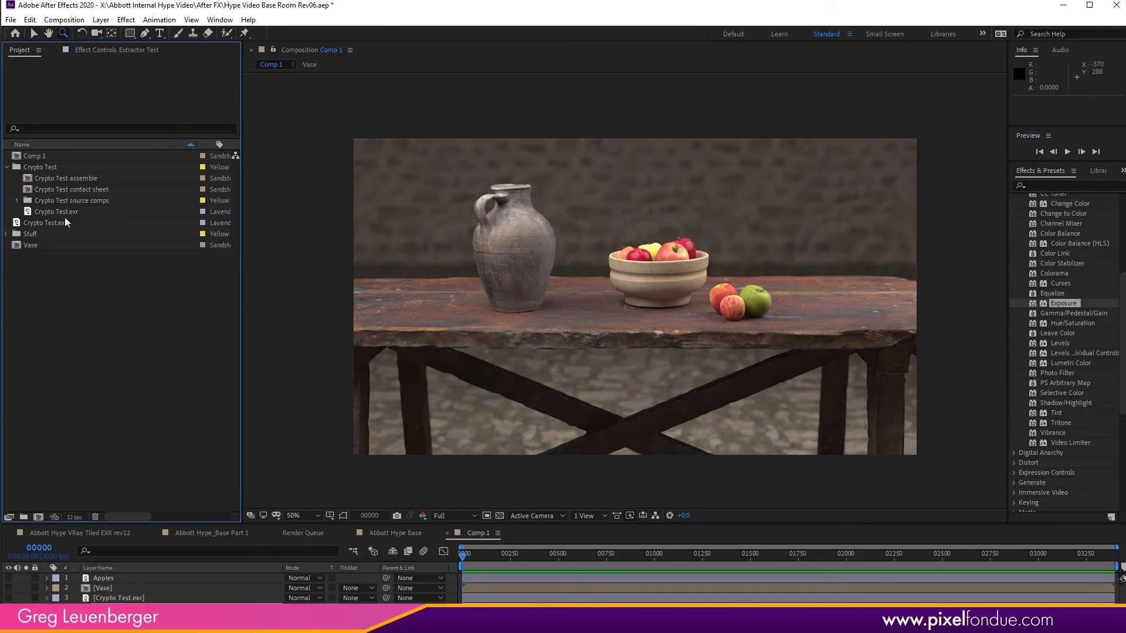
Open the Crypto Test contact sheet comp and view the whole pass grid at 25%, centred.
double_click(87, 190)
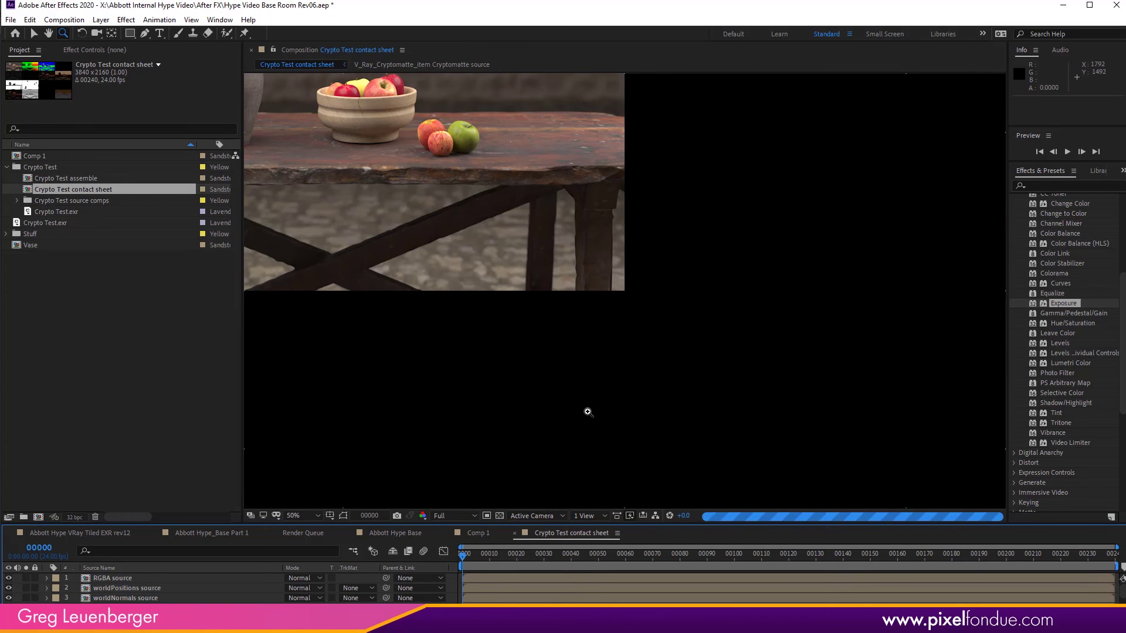
alt+click(582, 417)
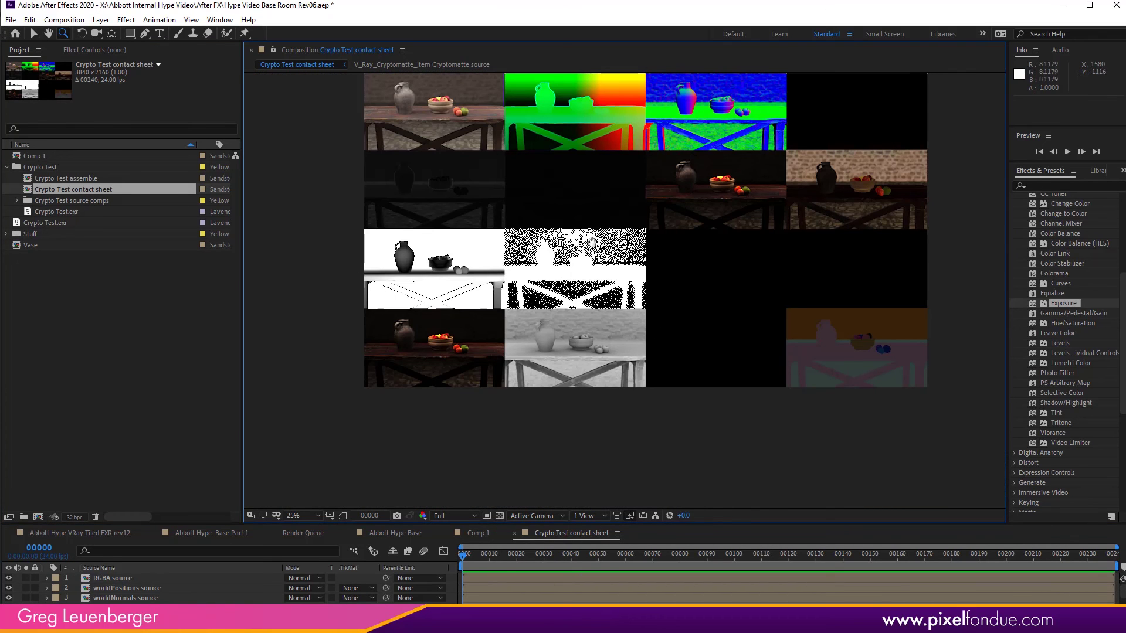
drag(601, 117, 591, 170)
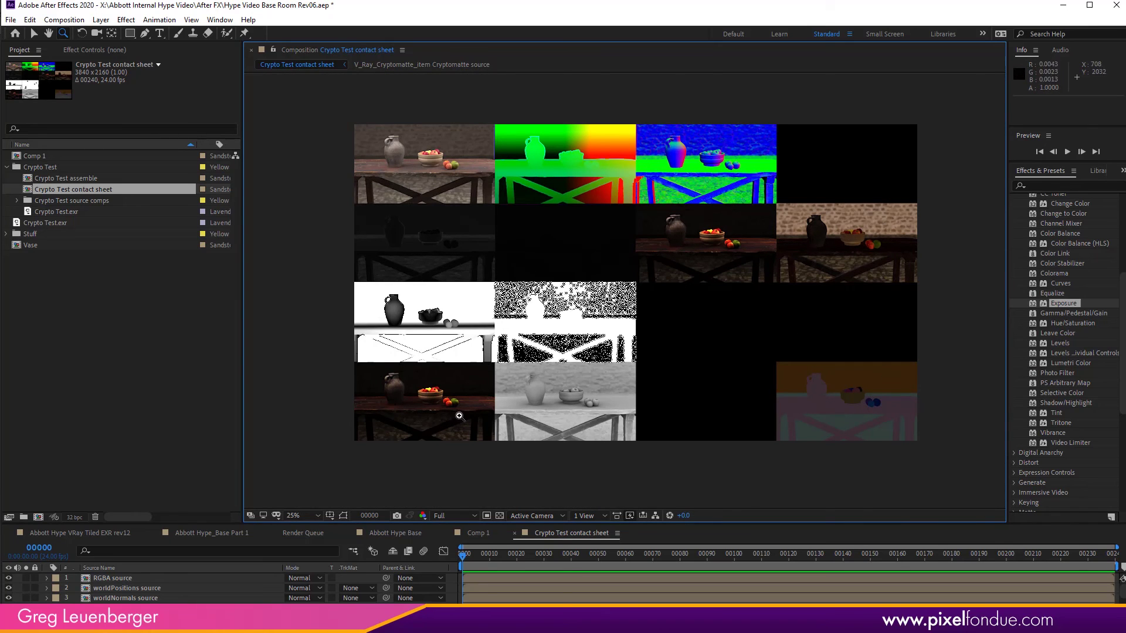
Open the Crypto Test assemble comp and zoom in on the fruit bowl.
double_click(83, 178)
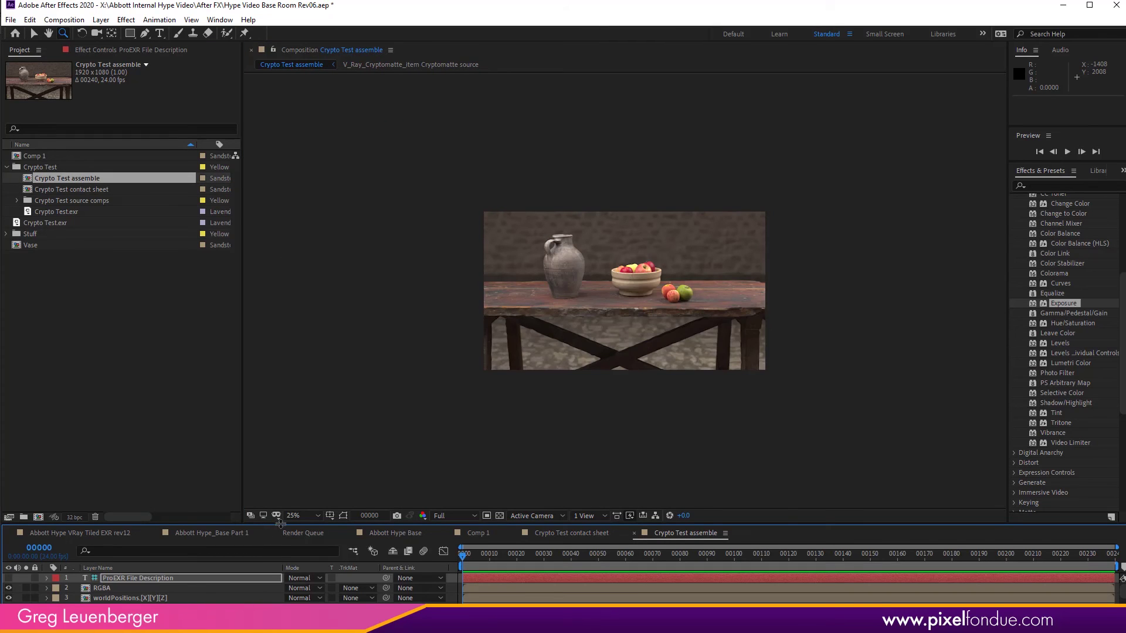
drag(278, 523, 276, 416)
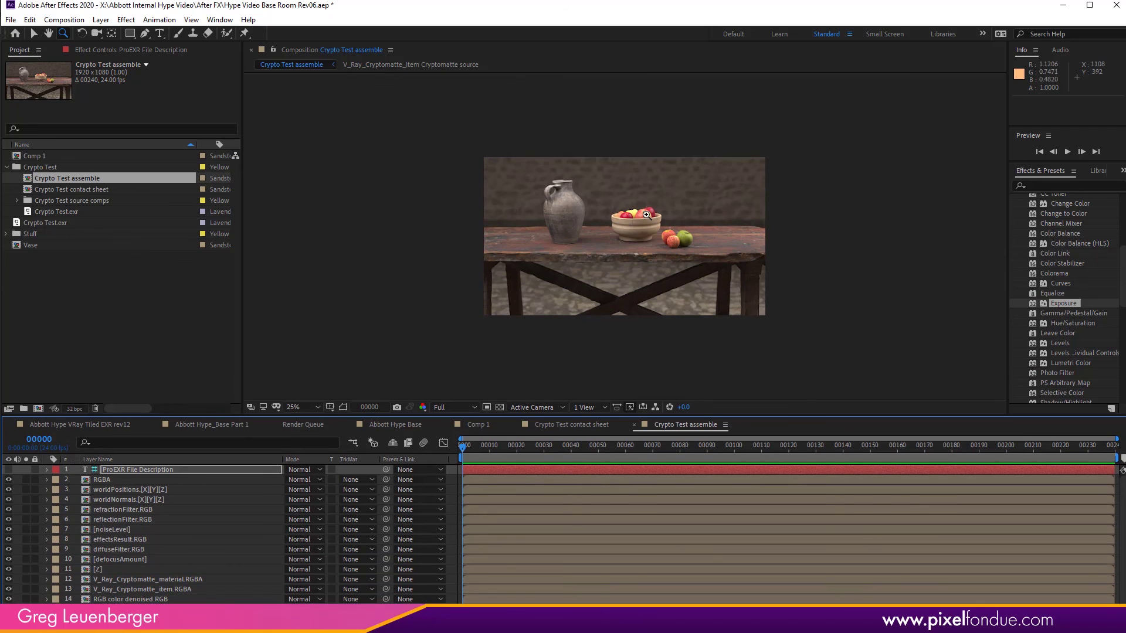
click(647, 215)
Hide RGBA, worldPositions, worldNormals and the other upper pass layers, leaving RGB color denoised visible.
click(107, 480)
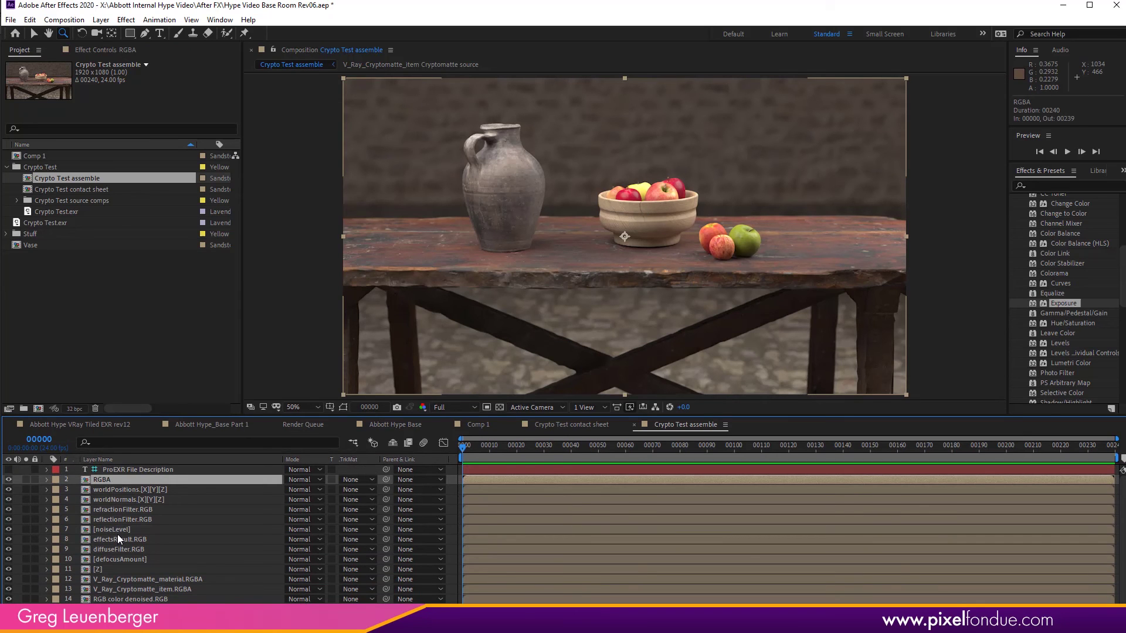
click(9, 480)
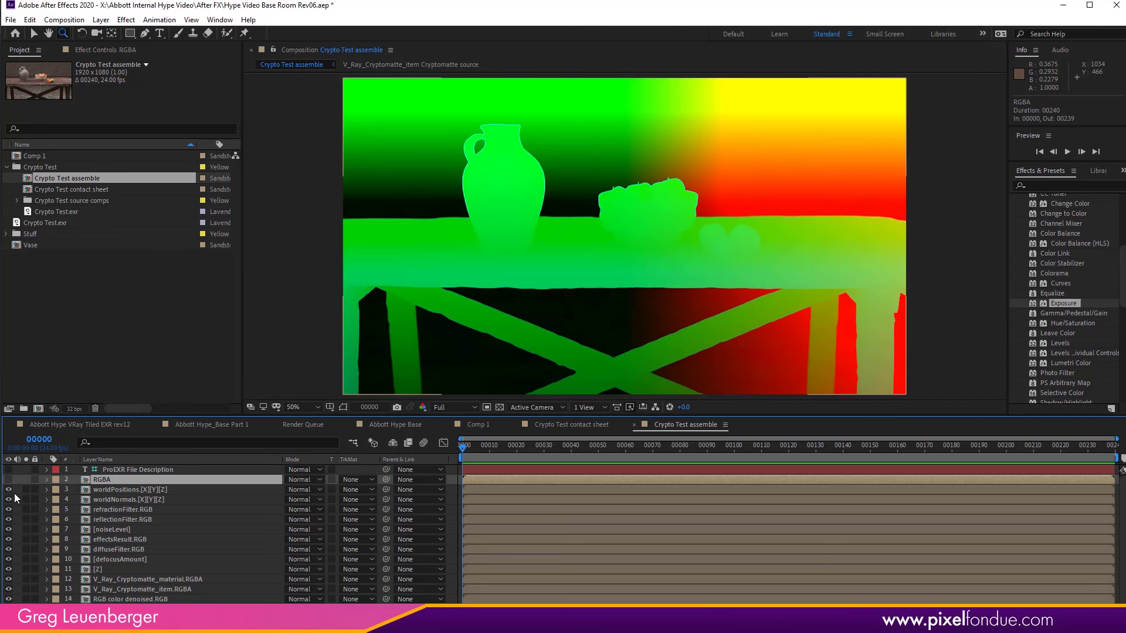
click(9, 489)
click(9, 500)
click(8, 510)
click(9, 520)
click(8, 530)
click(9, 539)
click(9, 549)
click(8, 559)
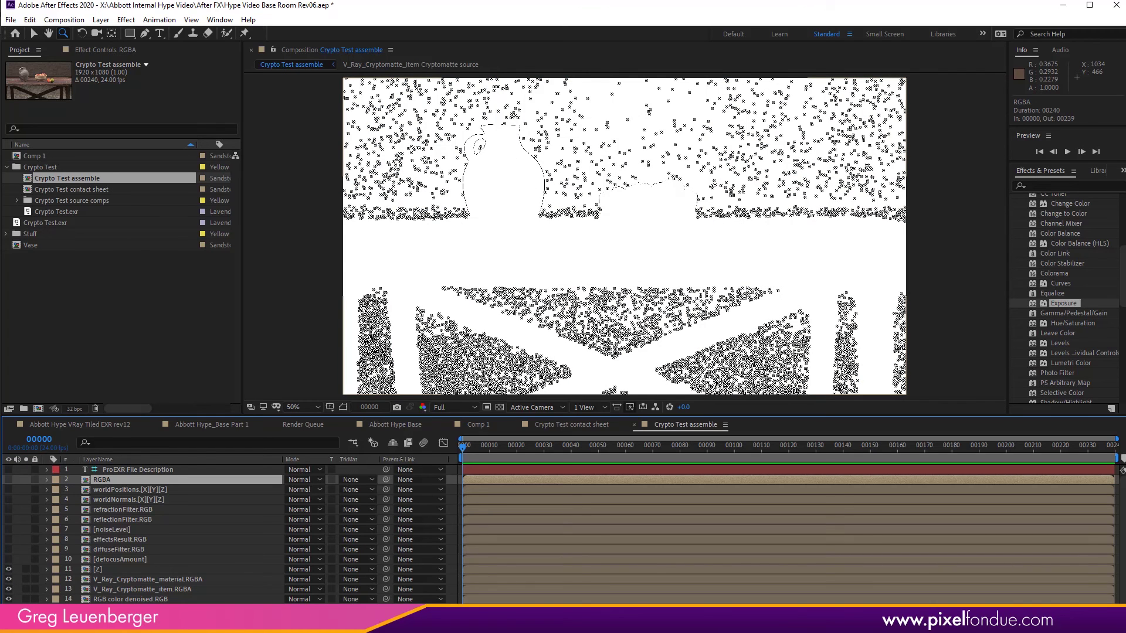
click(49, 600)
alt+click(9, 599)
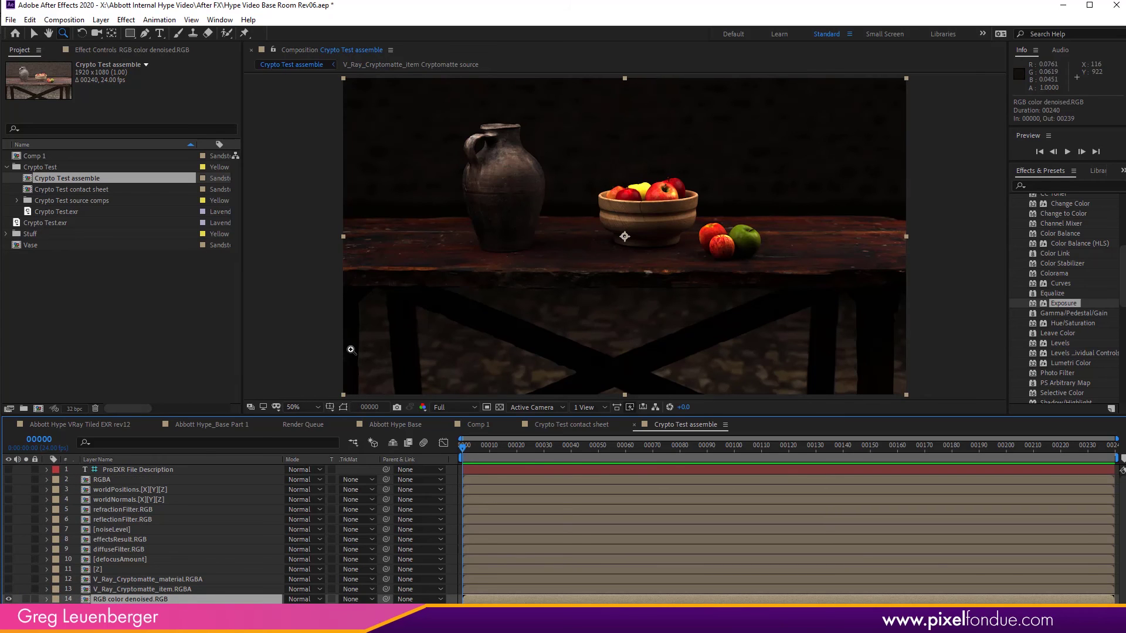
Return to the Selection tool and select the RGB color denoised.RGB layer.
key(v)
click(307, 354)
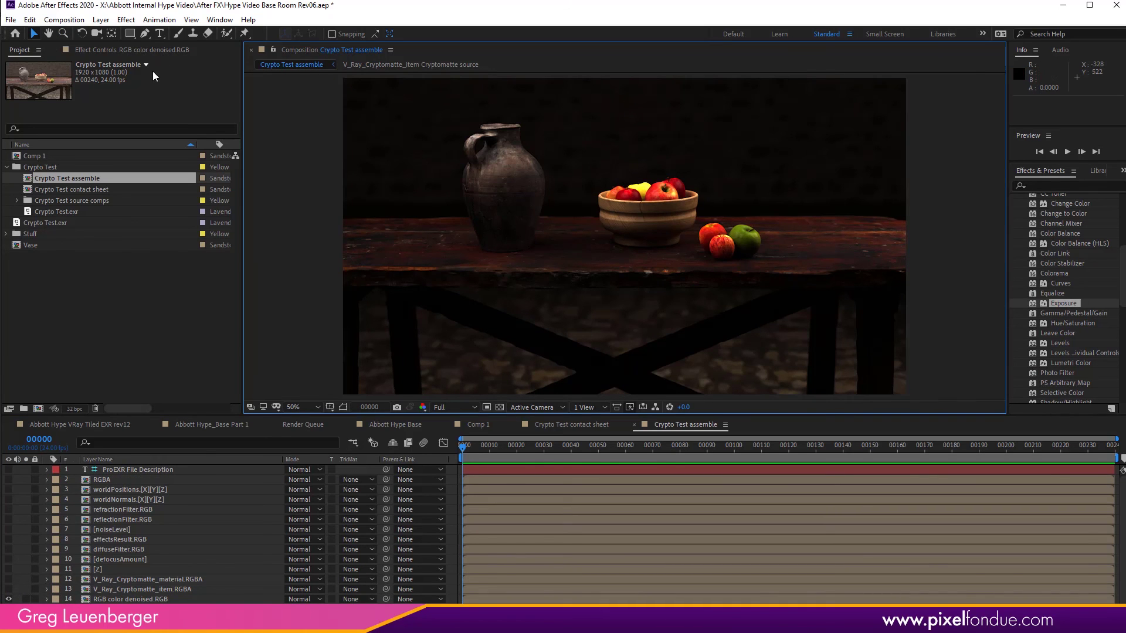
click(126, 20)
click(115, 561)
click(124, 598)
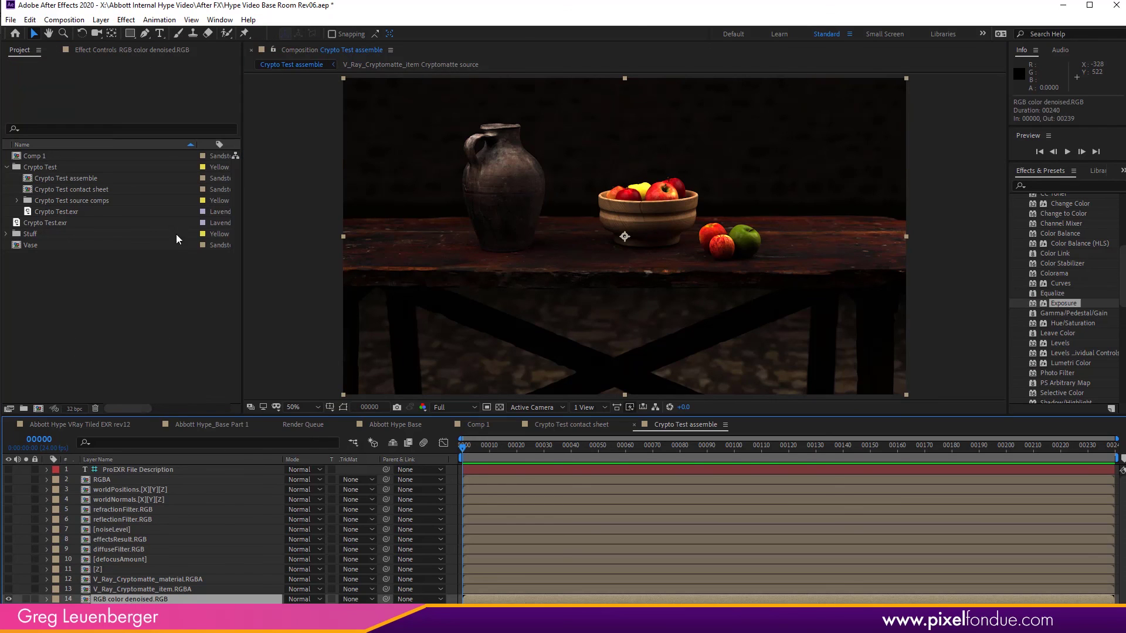
Apply an Exposure effect to RGB color denoised.RGB with Gamma Correction 2.2.
click(126, 20)
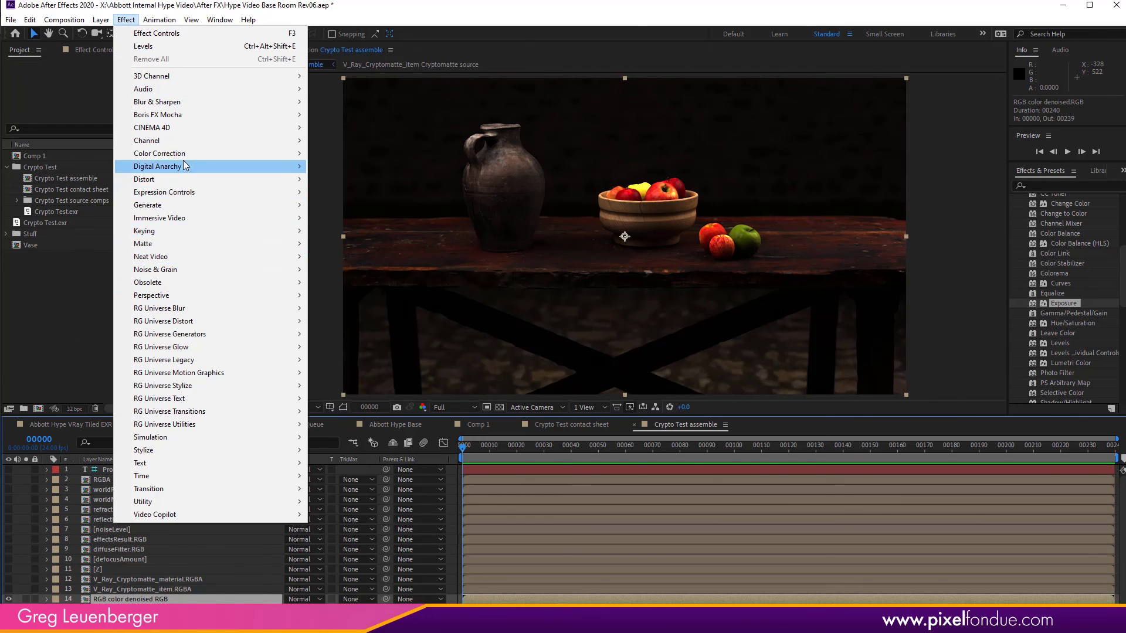
mouse_move(185, 154)
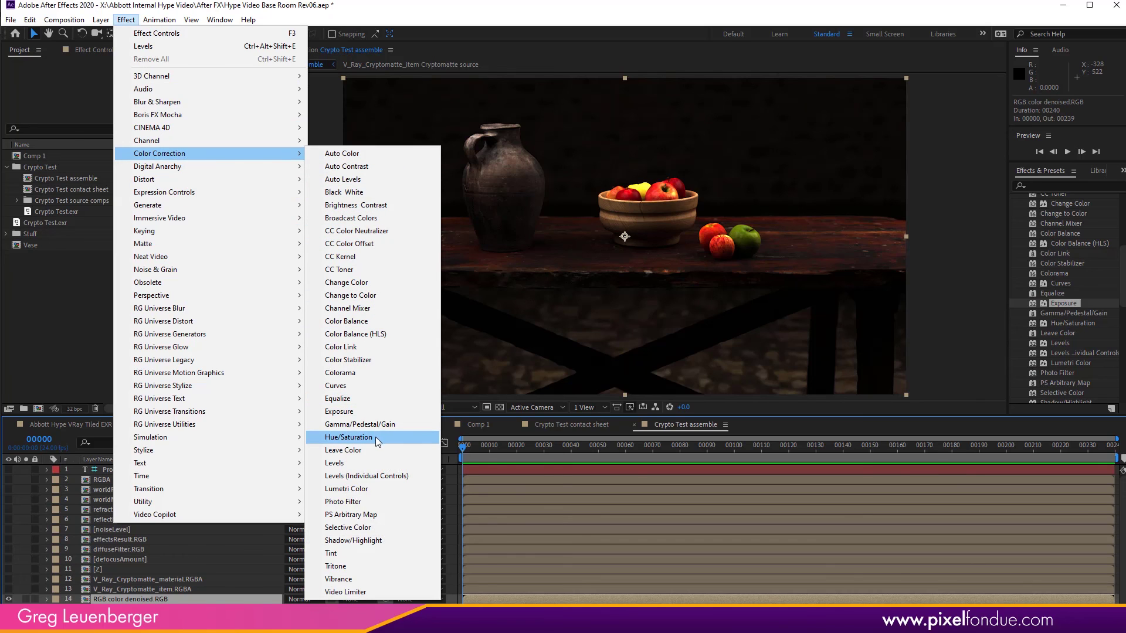
click(339, 411)
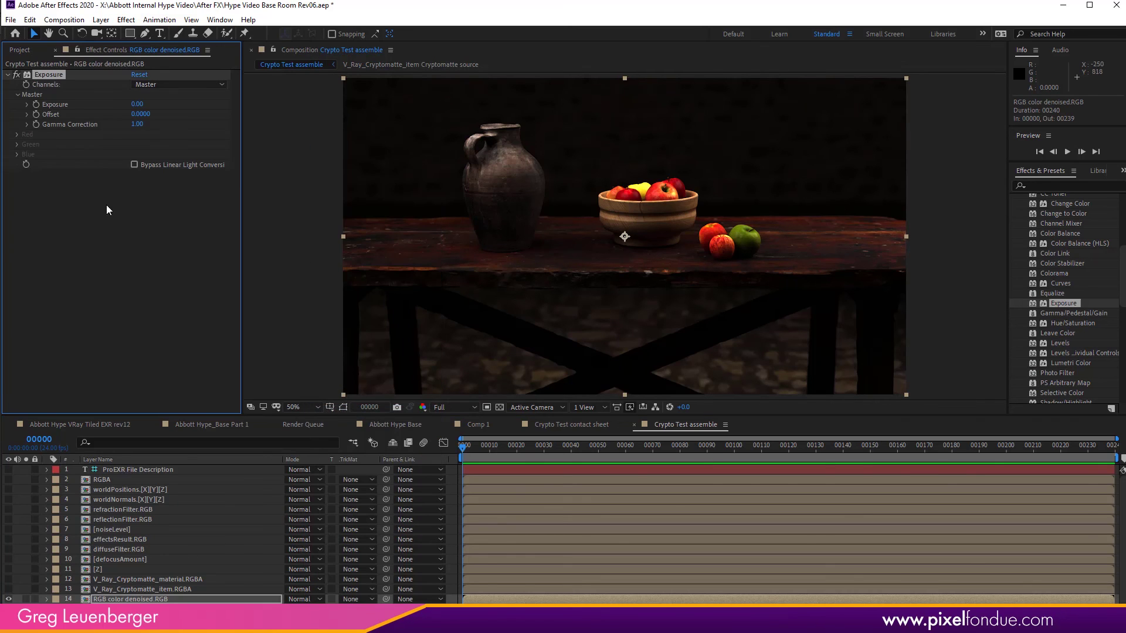
click(140, 124)
text(2.2)
key(Return)
click(296, 346)
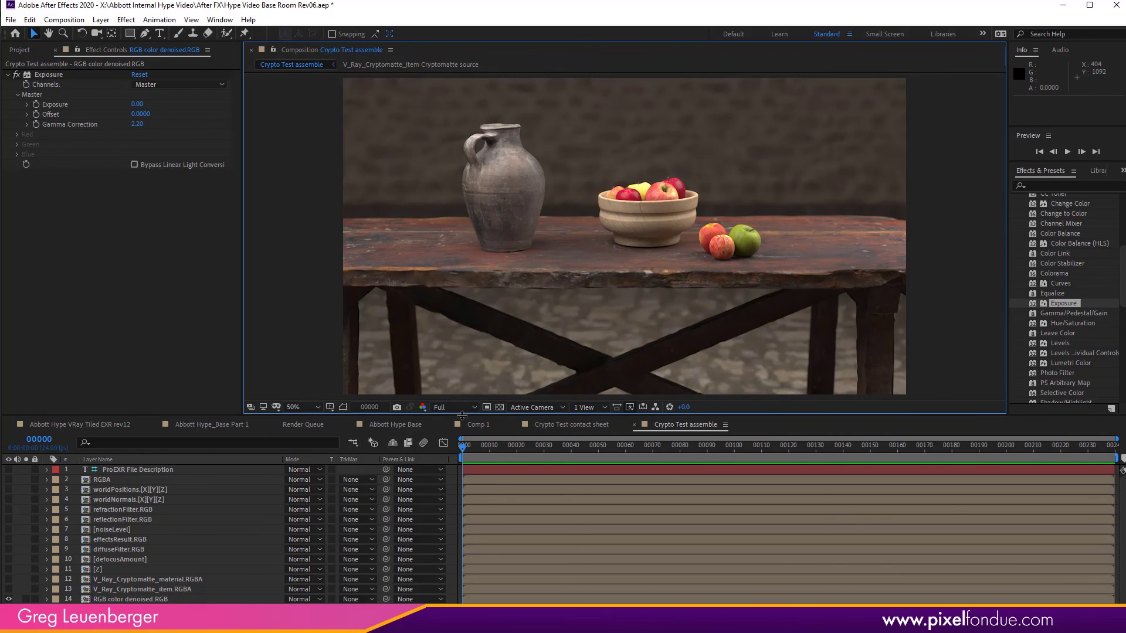
drag(463, 416, 464, 490)
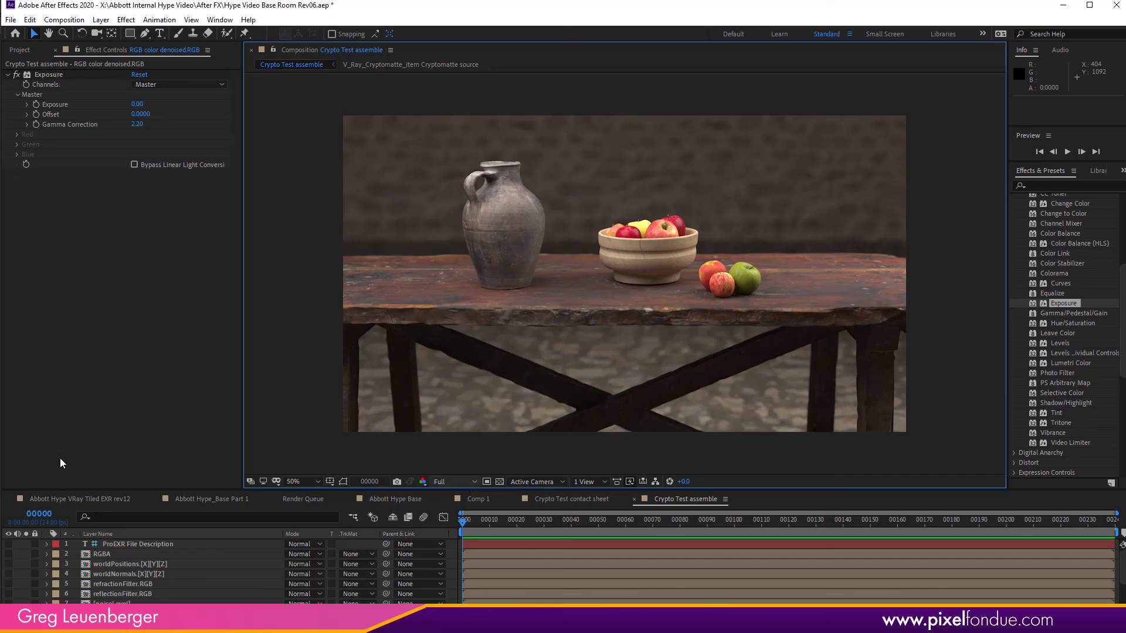
Check the effects inside the RGB color denoised source precomp, then return to Crypto Test assemble.
scroll(176, 557, down, 3)
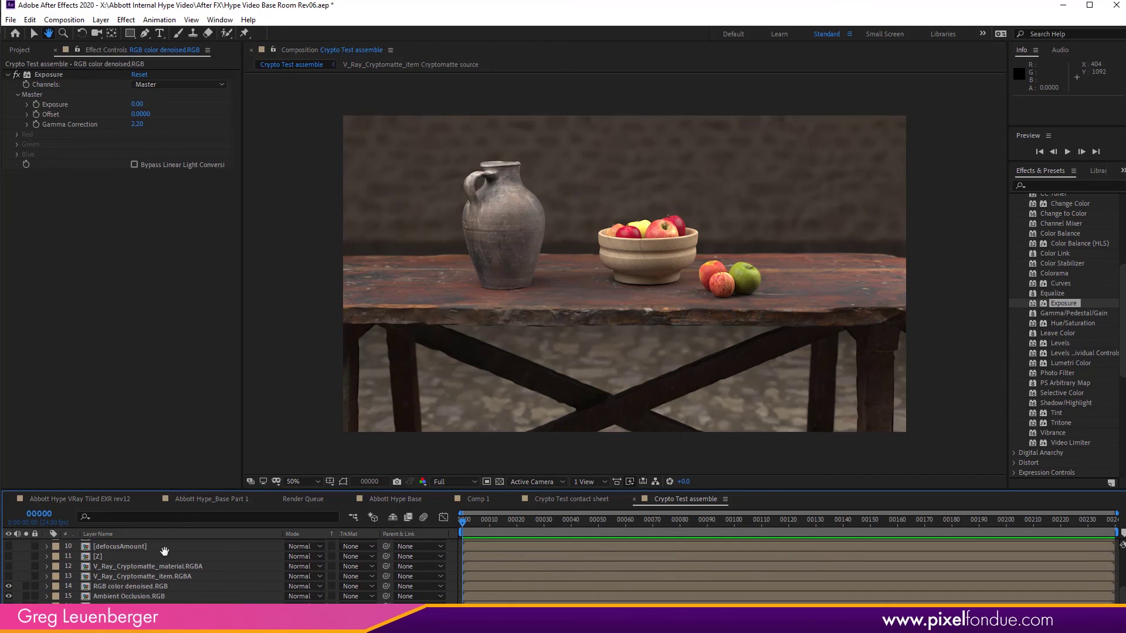
double_click(138, 587)
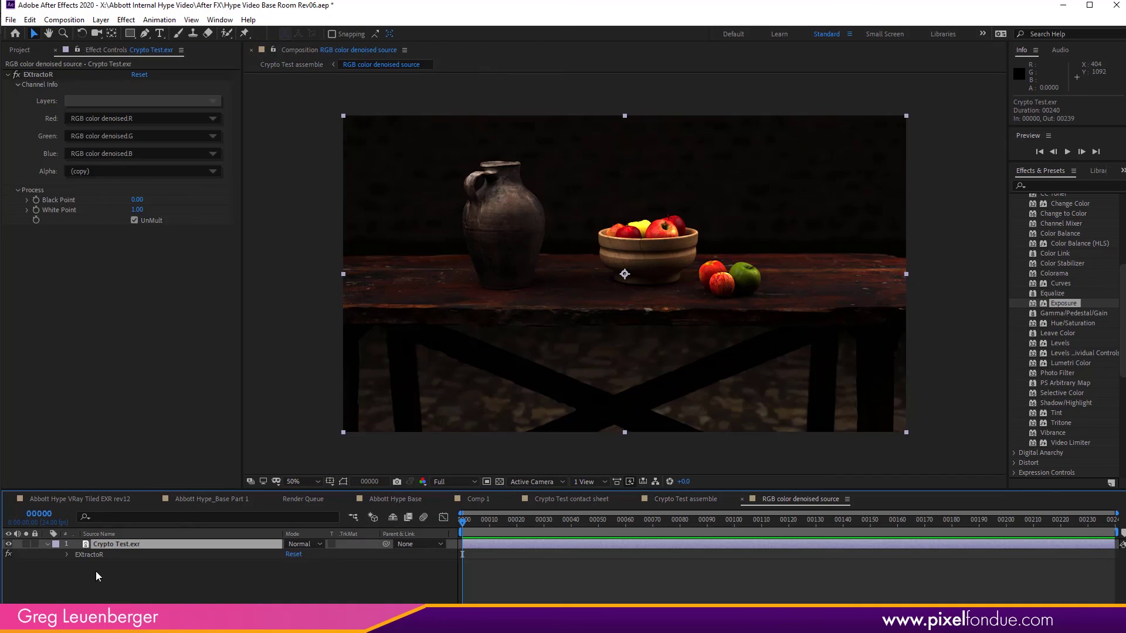
key(e)
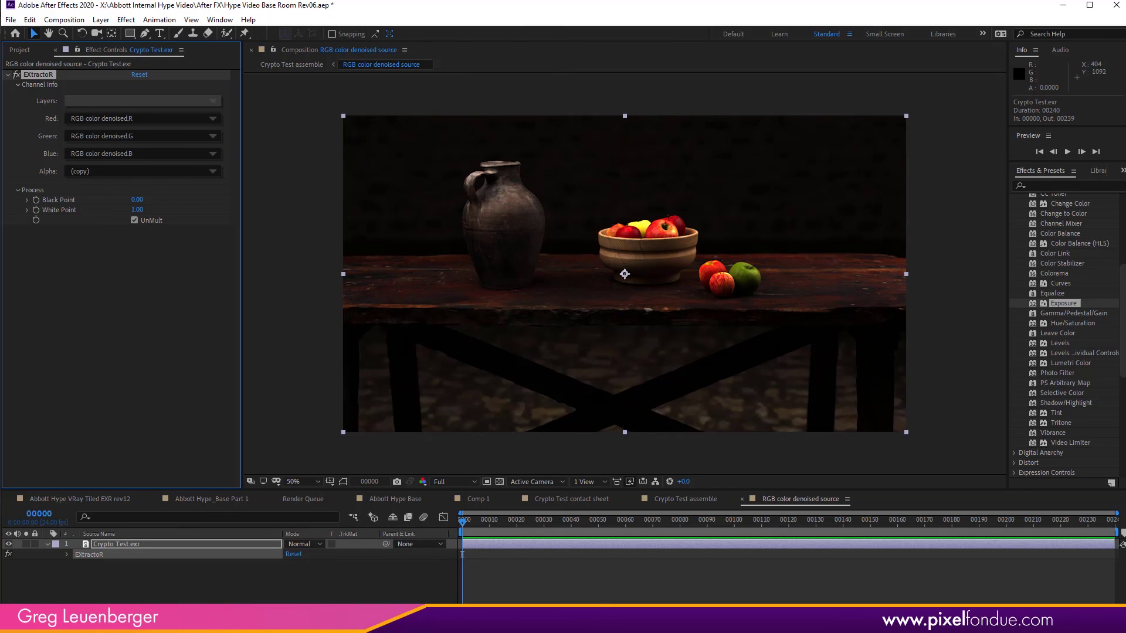
key(Tab)
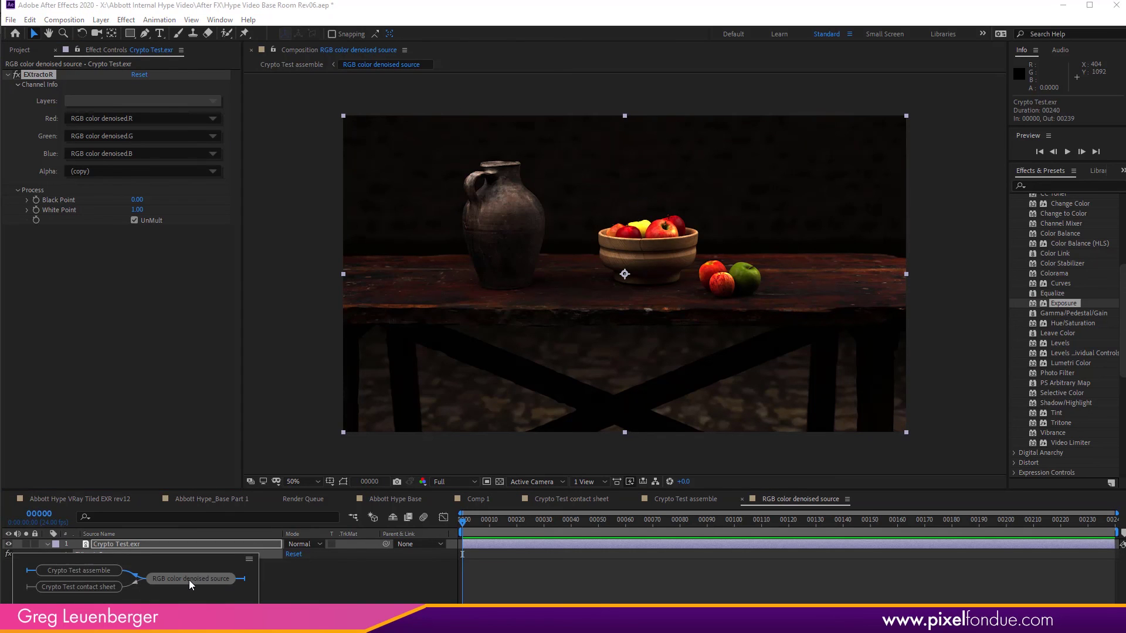
click(101, 569)
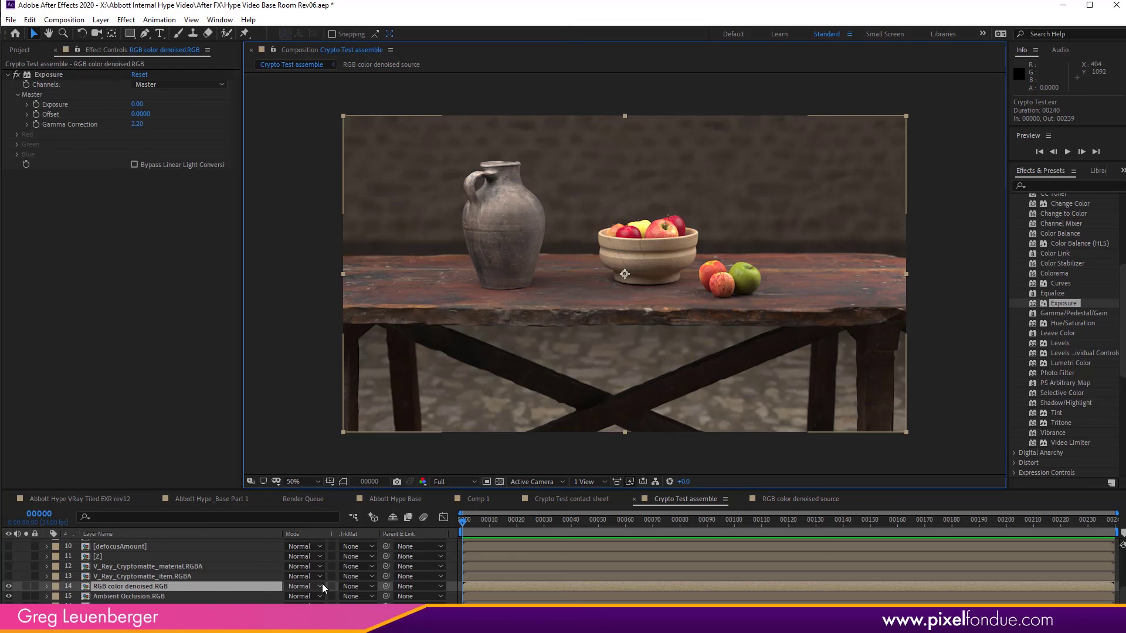
Move Ambient Occlusion.RGB above the denoised layer, set it to Multiply and lower its opacity.
key(h)
drag(146, 597, 170, 584)
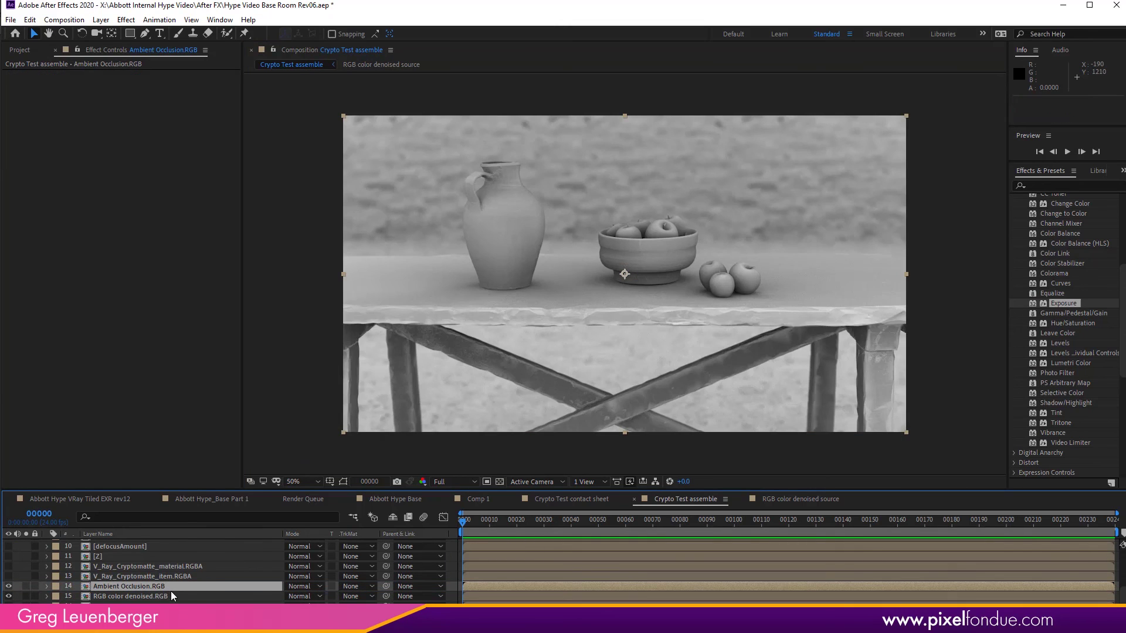
click(305, 589)
click(327, 123)
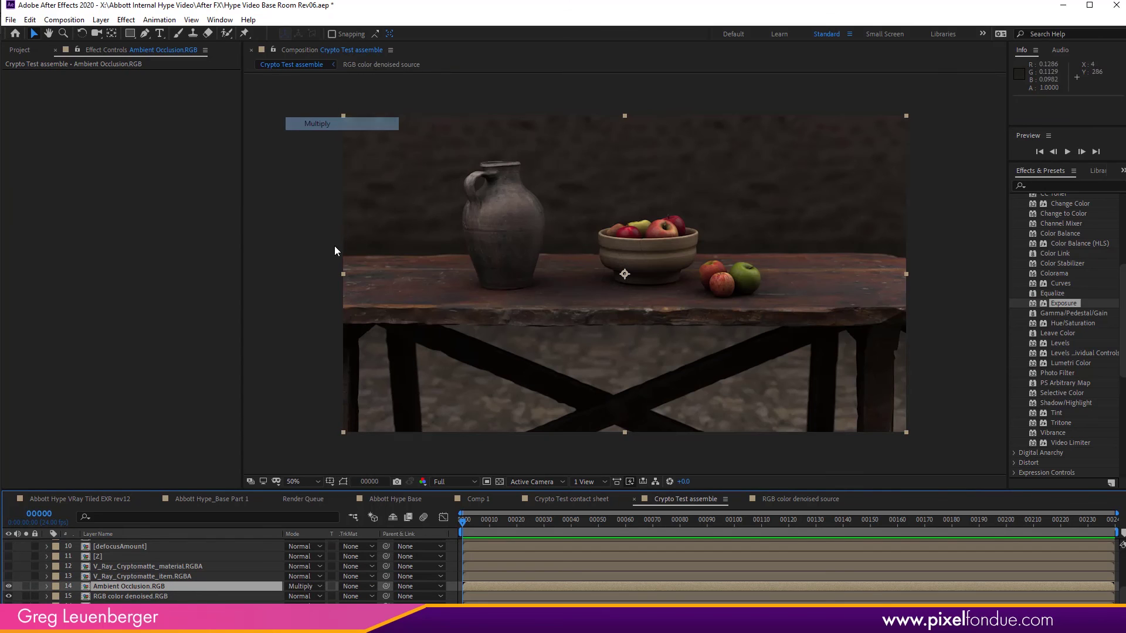
key(t)
drag(290, 597, 230, 599)
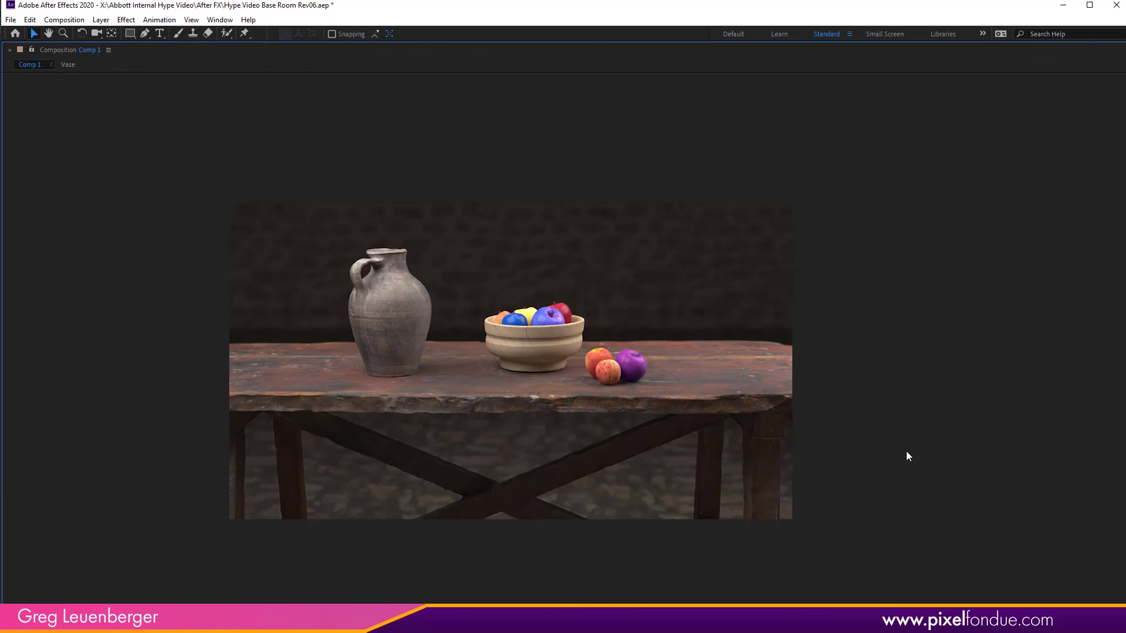
key(period)
drag(620, 403, 747, 352)
key(v)
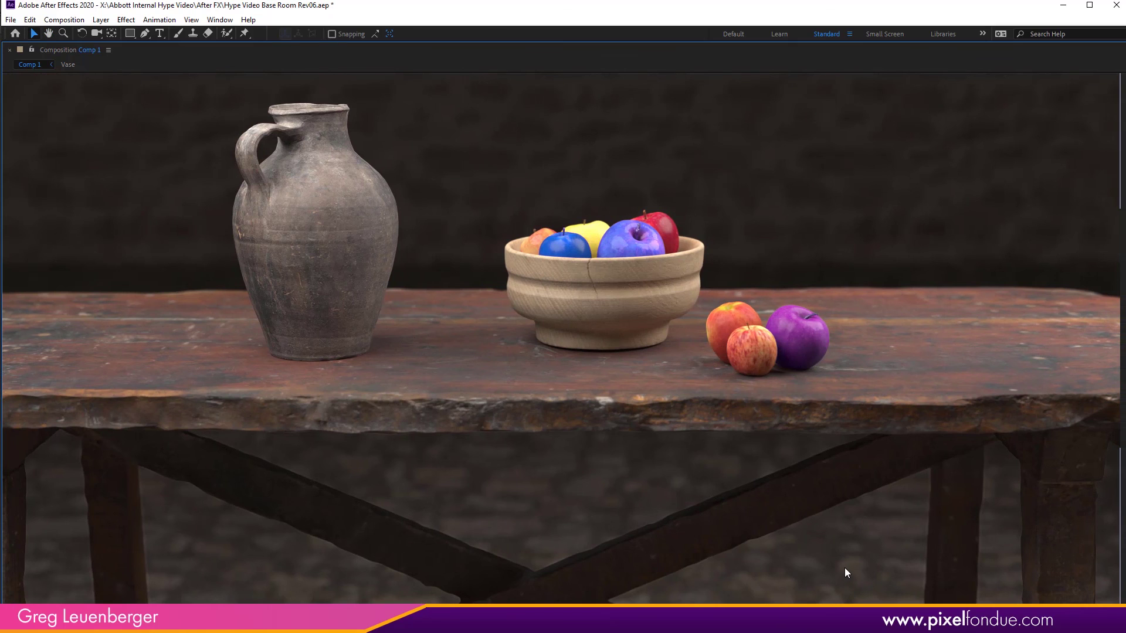